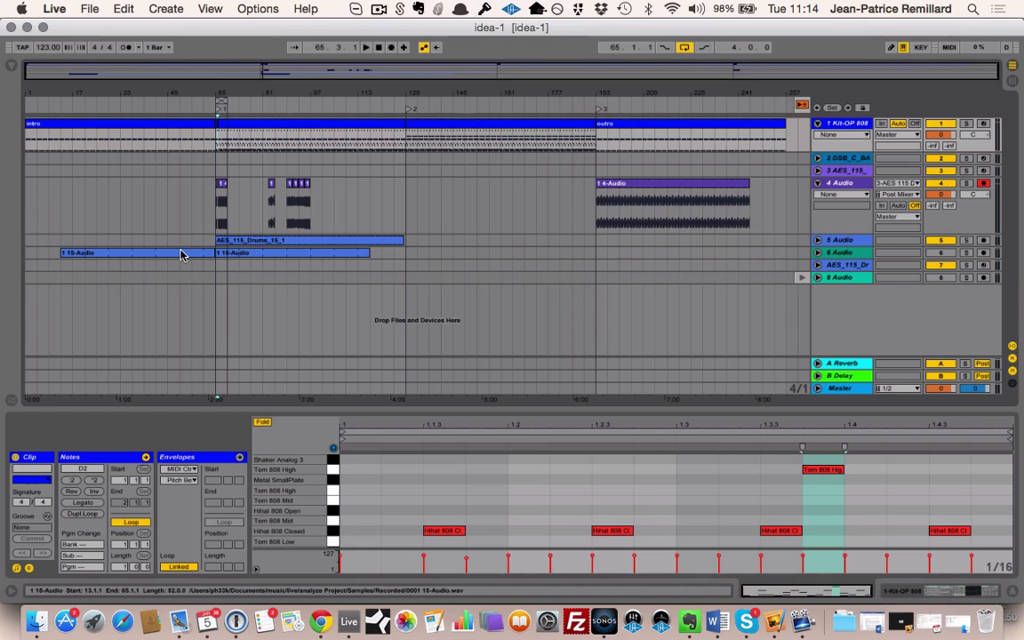
- Play the four-bar loop starting at bar 65 and examine the short 4 Audio clips inside it
key("space")
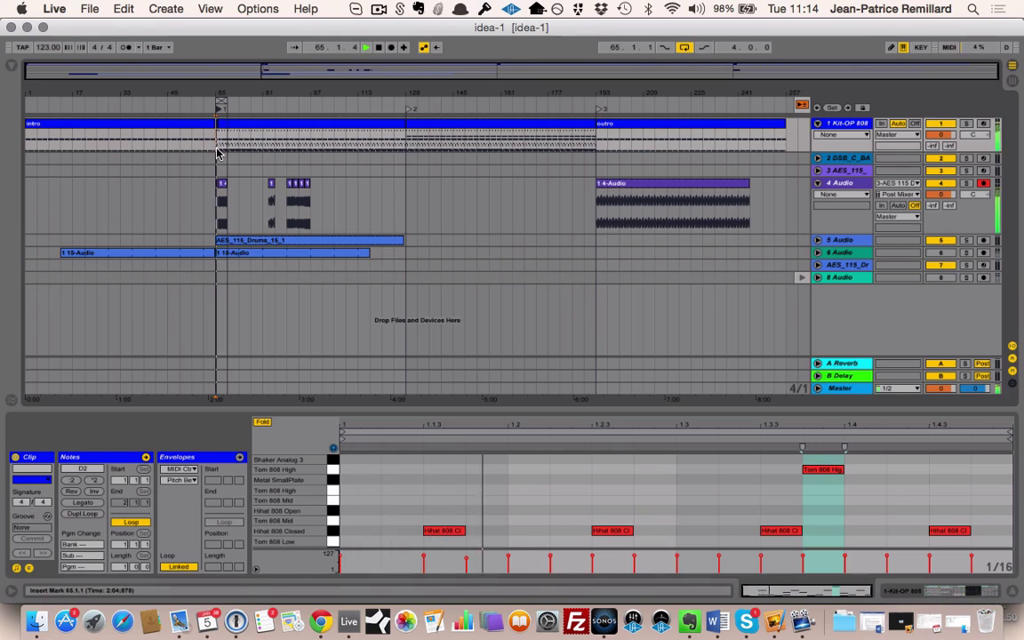
key("ctrl+super+f")
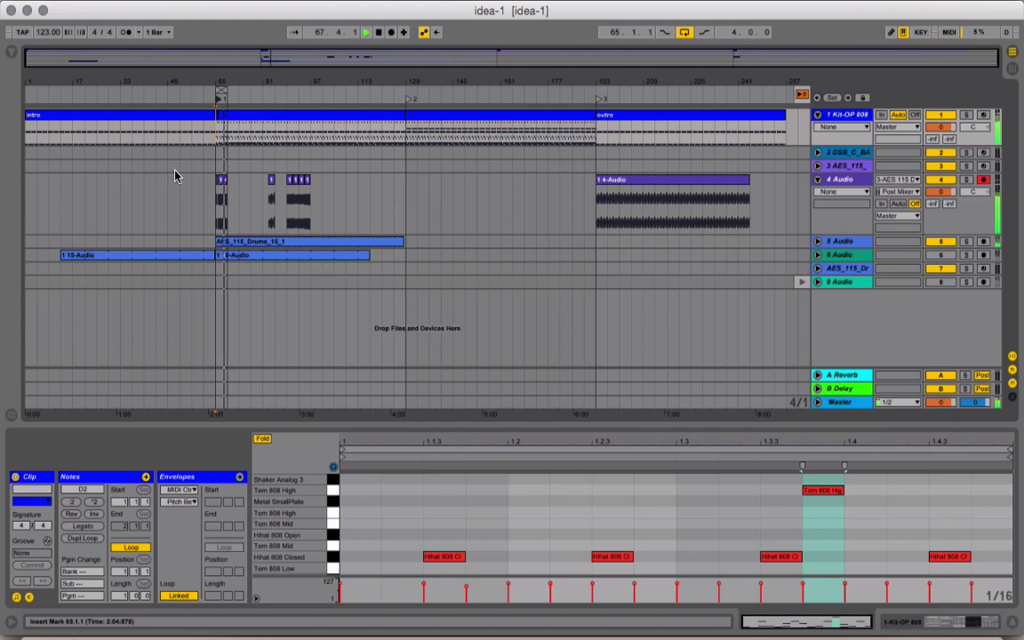
left_click(260, 114)
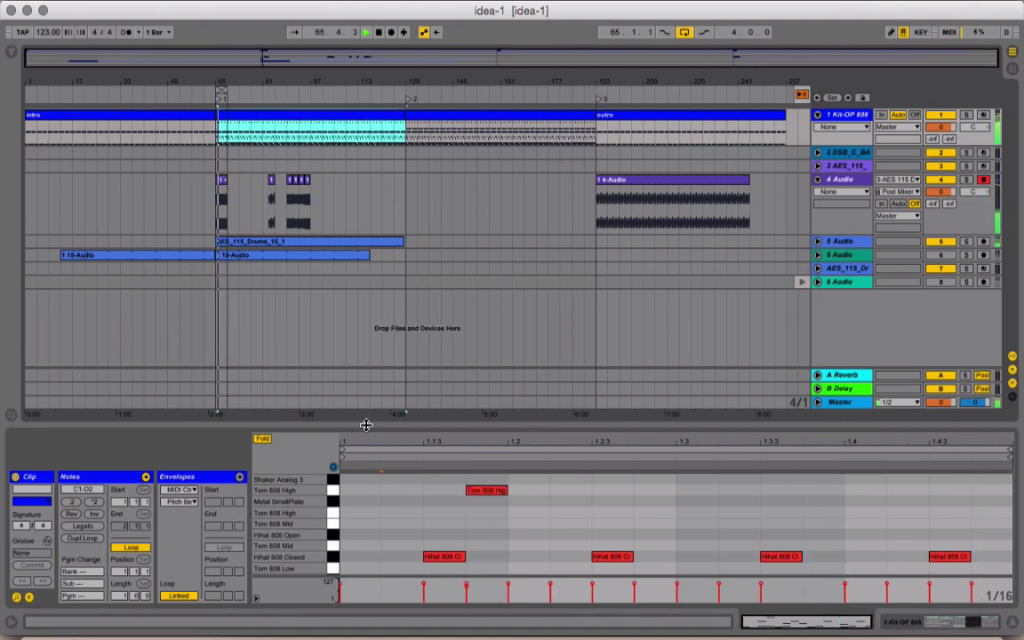
left_click(224, 199)
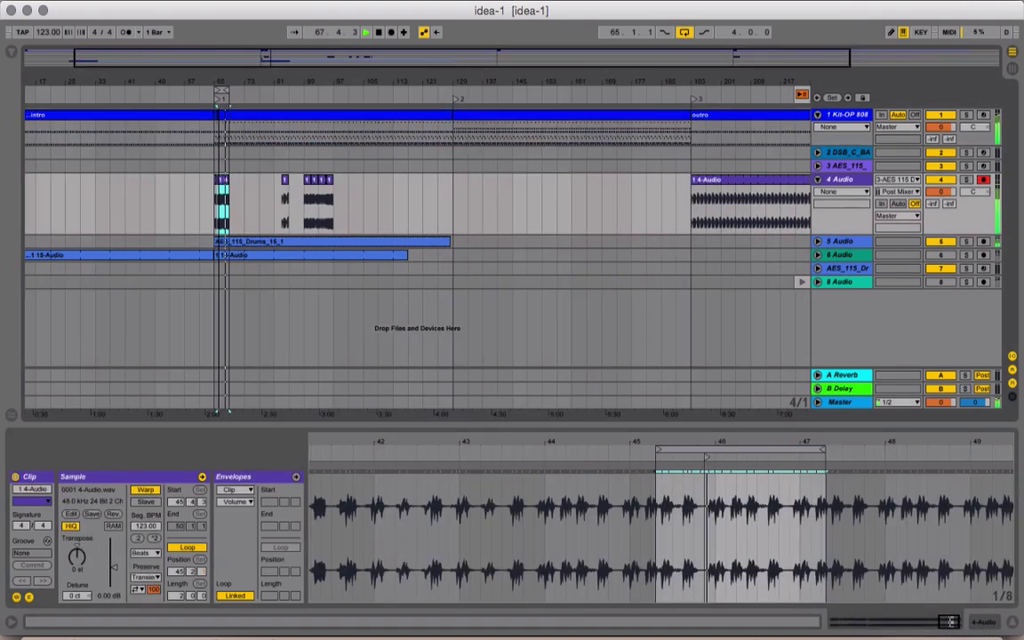
left_click_drag(224, 89, 391, 344)
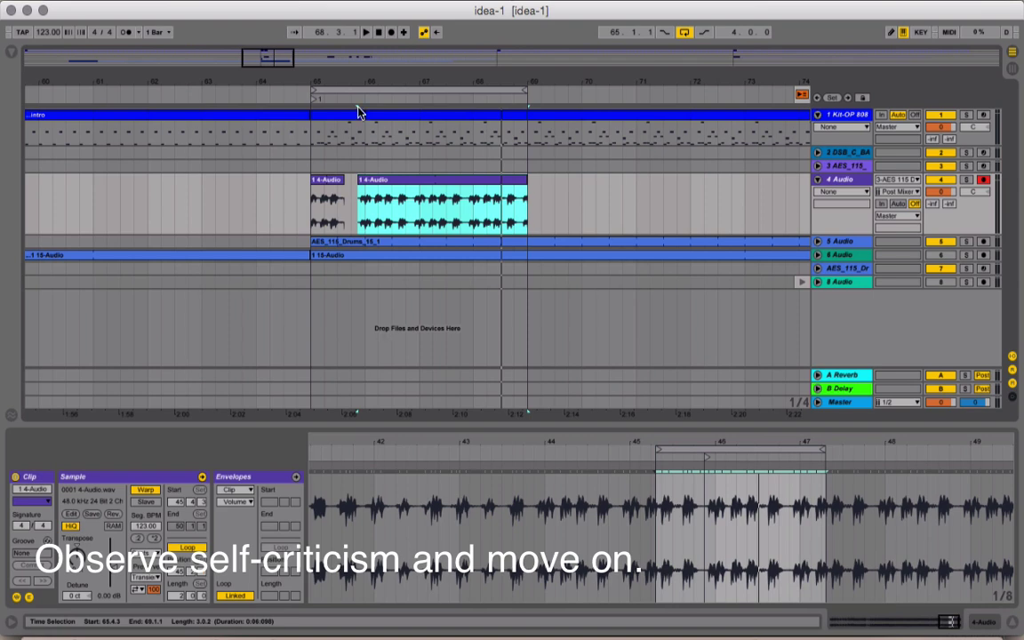
scroll(361, 97, "down", 3)
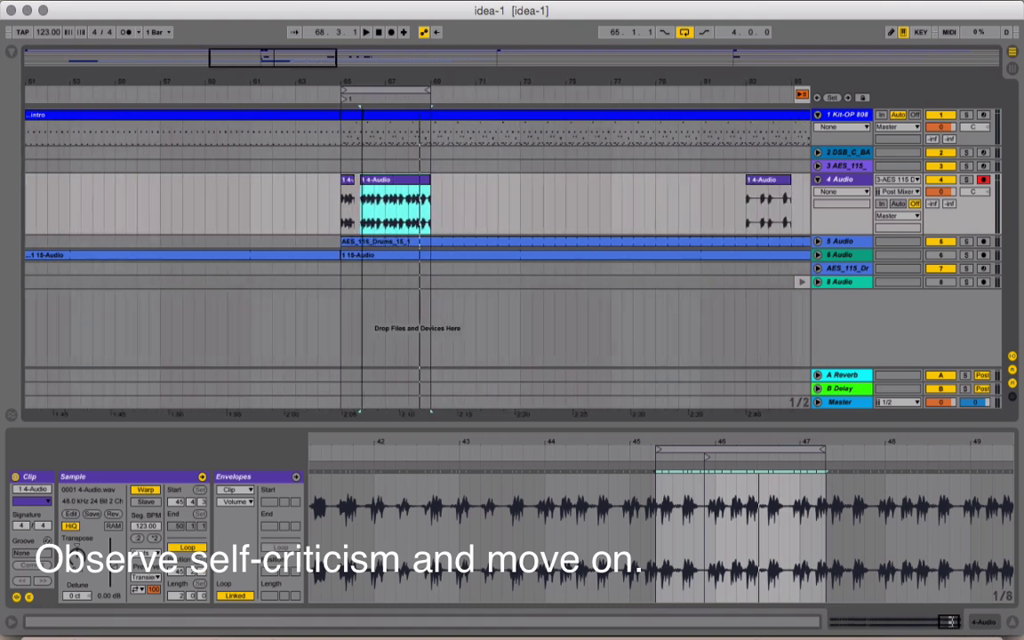
left_click(344, 107)
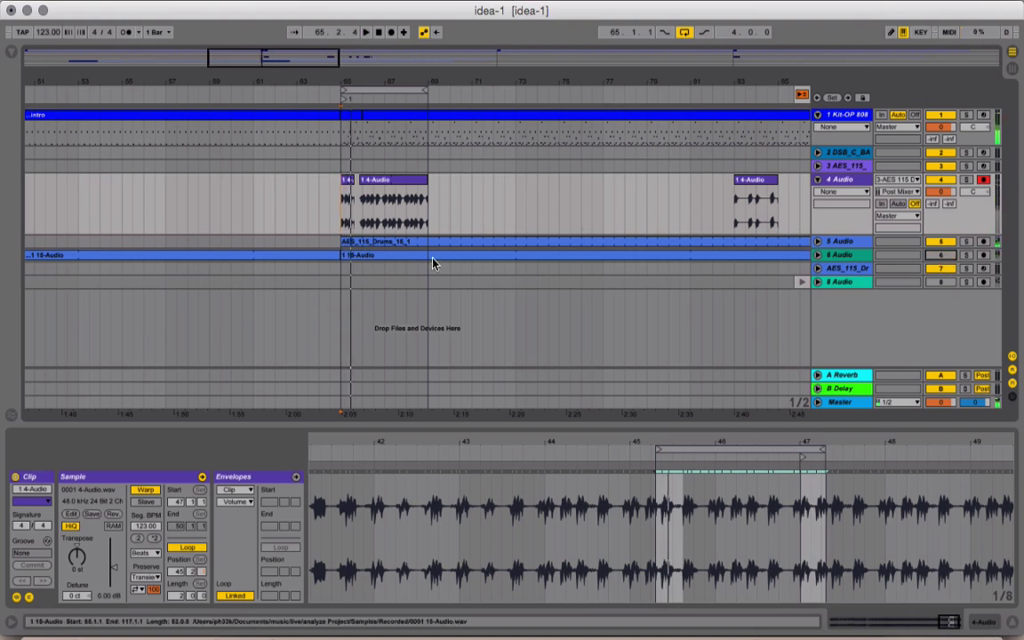
key("space")
left_click(347, 181)
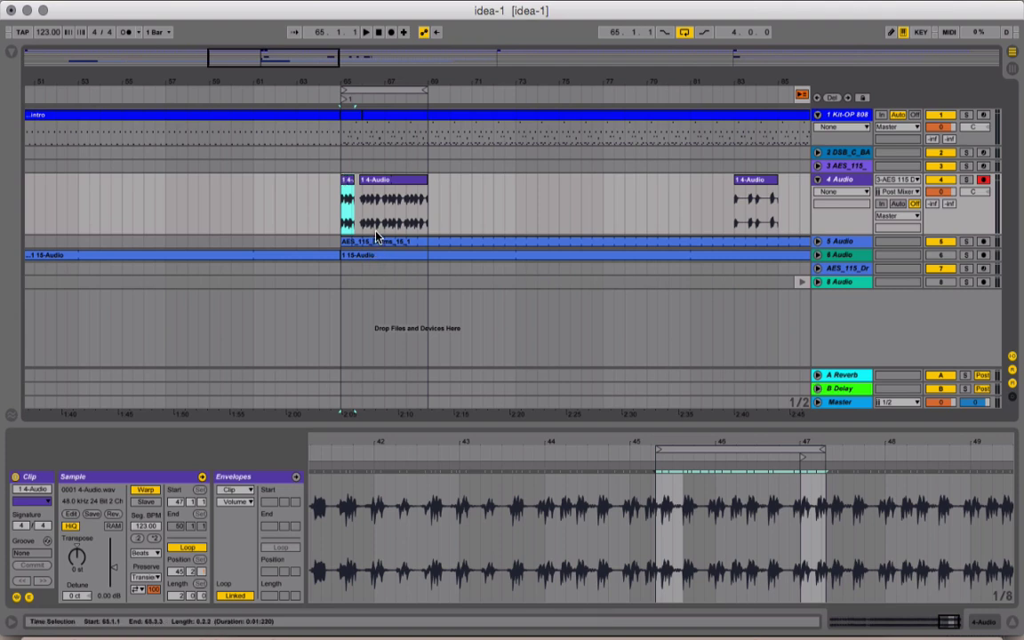
left_click(347, 101)
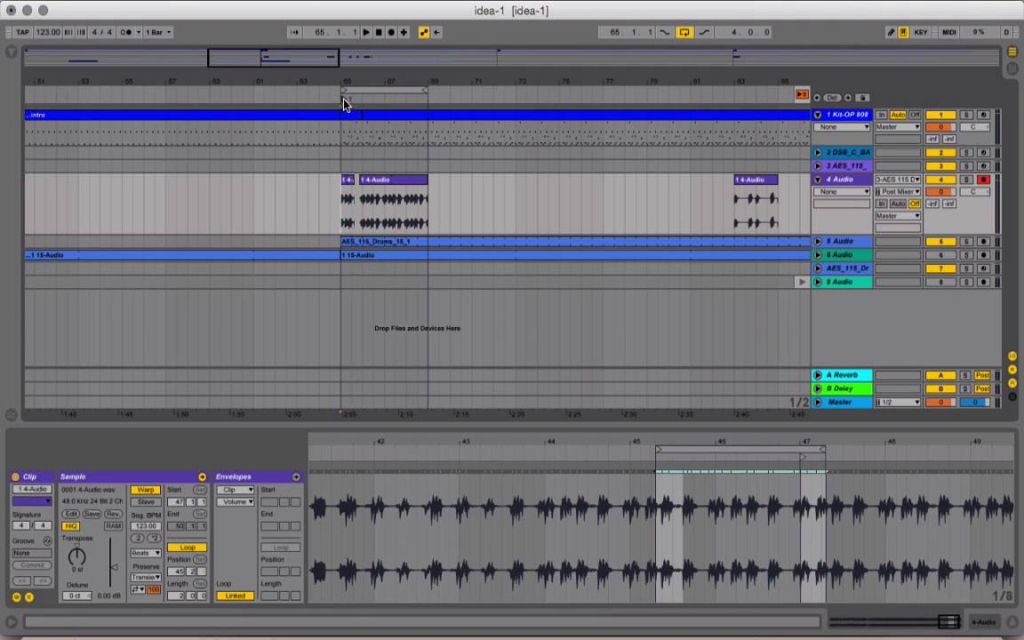
key("space")
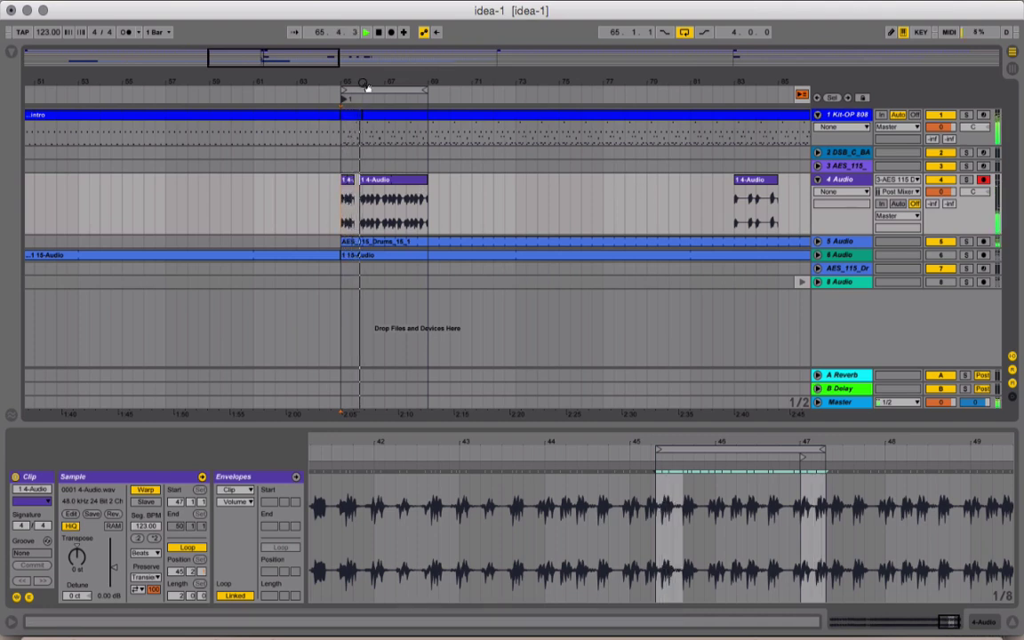
- Stop playback and split the second clip of the loop on 4 Audio at bar 66
left_click_drag(440, 81, 496, 96)
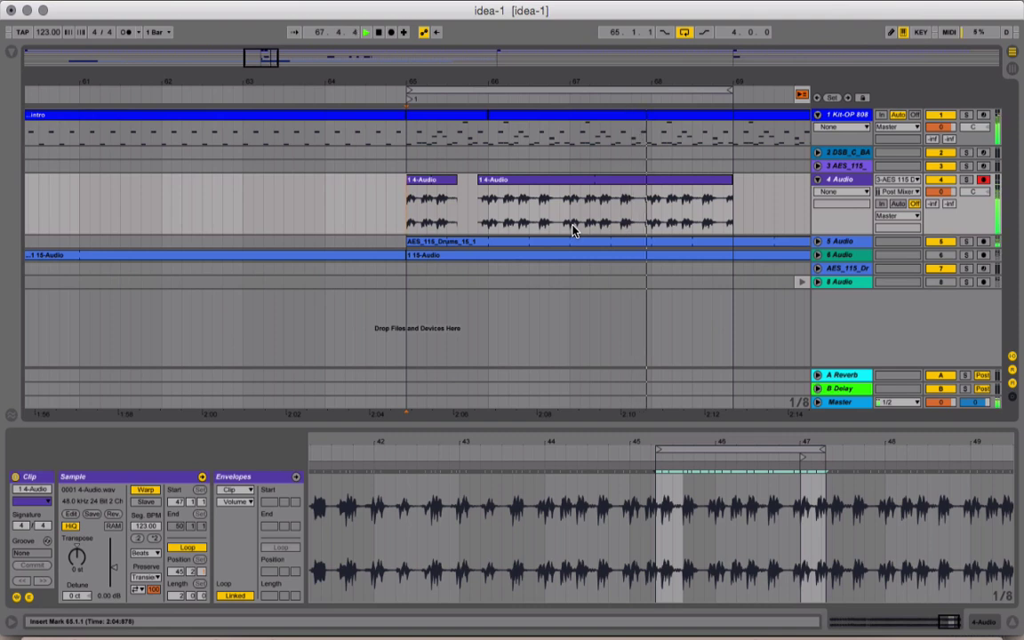
key("space")
left_click(488, 214)
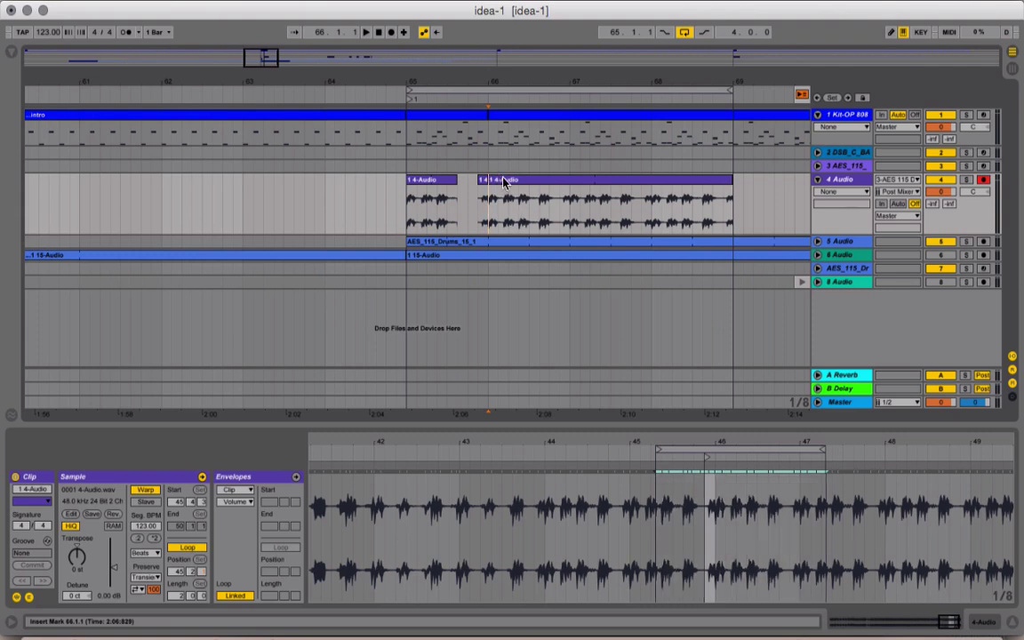
- Listen again from bar 65 and split the 4 Audio clip at bar 67
left_click_drag(512, 89, 514, 78)
left_click_drag(447, 93, 447, 88)
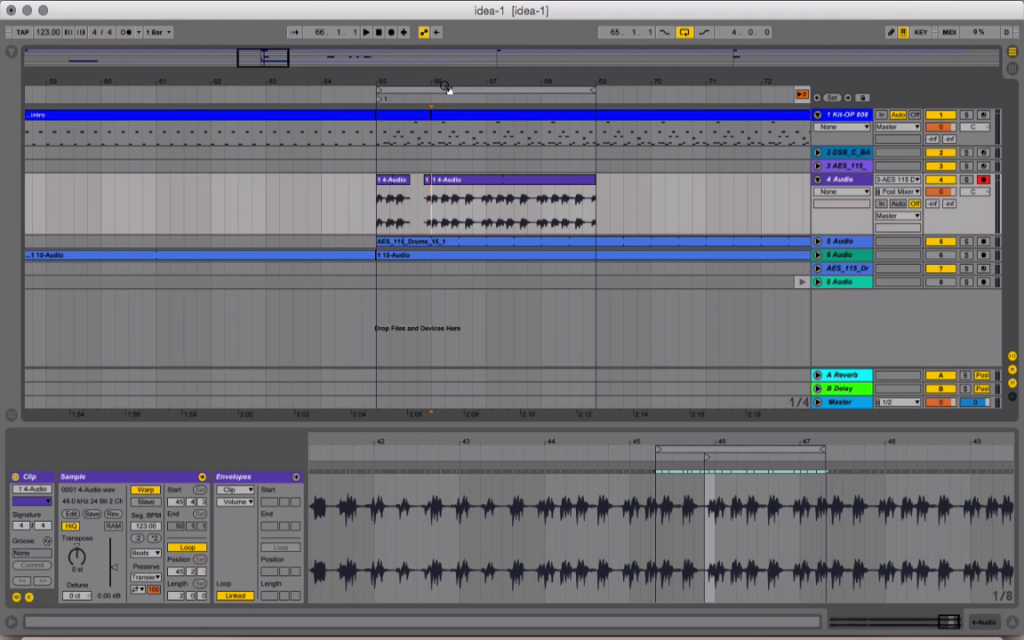
left_click(378, 114)
key("space")
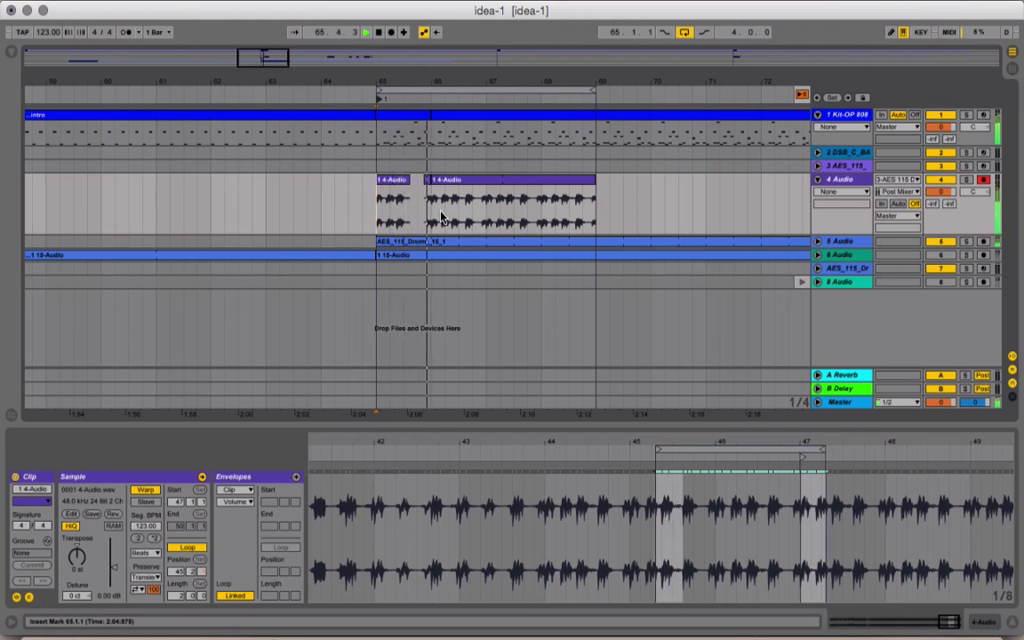
left_click(487, 224)
key("space")
key("super+e")
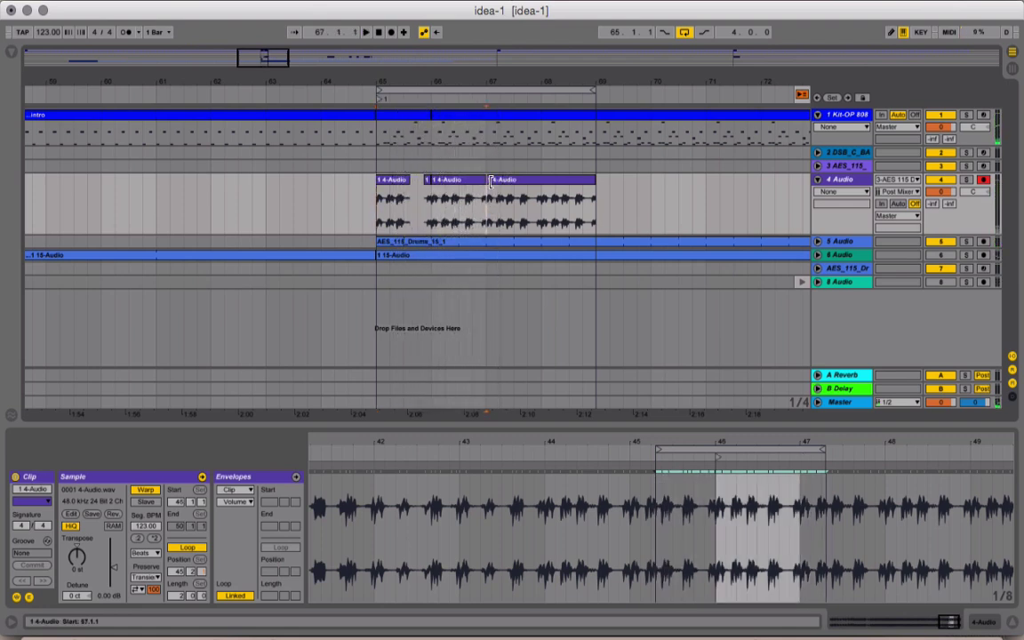
- Delete the 4 Audio clip spanning bars 67 to 69 and duplicate the clips from bars 65 to 67 in its place
left_click(504, 198)
key("Delete")
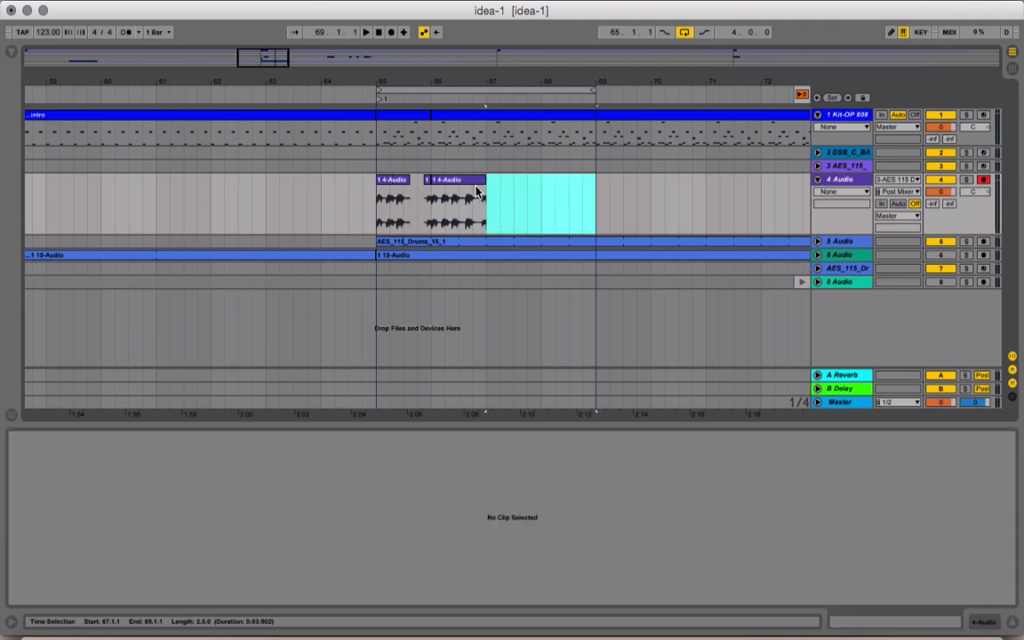
left_click(432, 178)
left_click(397, 180, "shift")
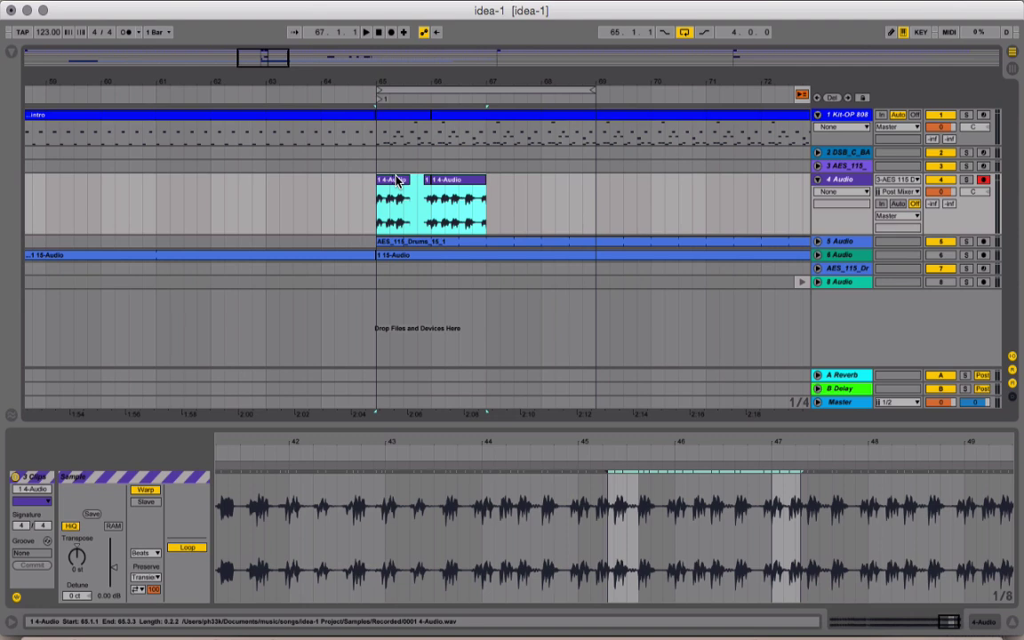
key("super+d")
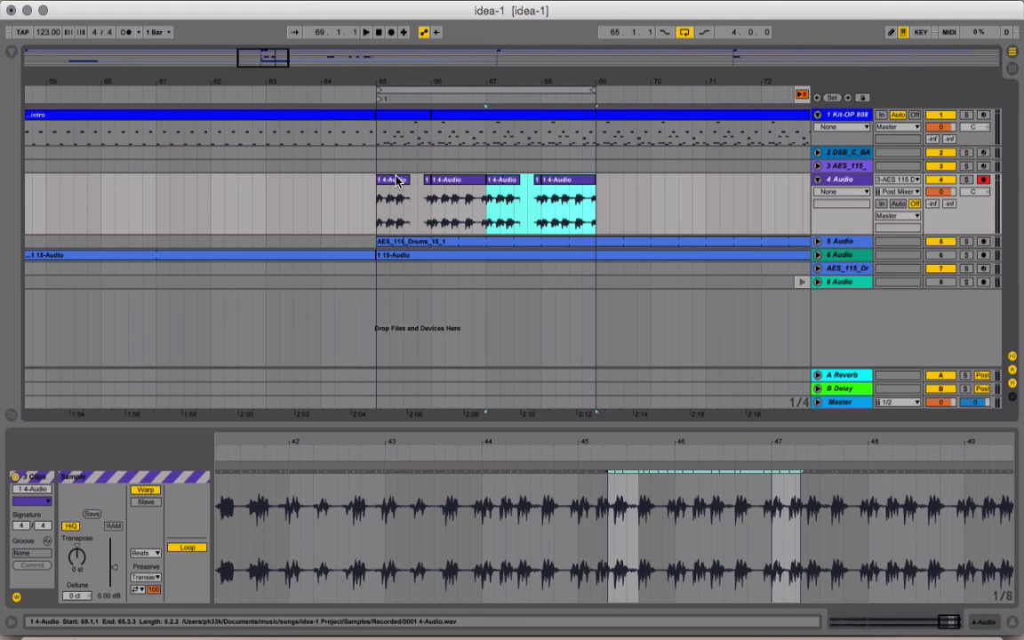
- Copy all 4 Audio clips between bars 65 and 69 and paste them at bar 9 on the same track
left_click(408, 182)
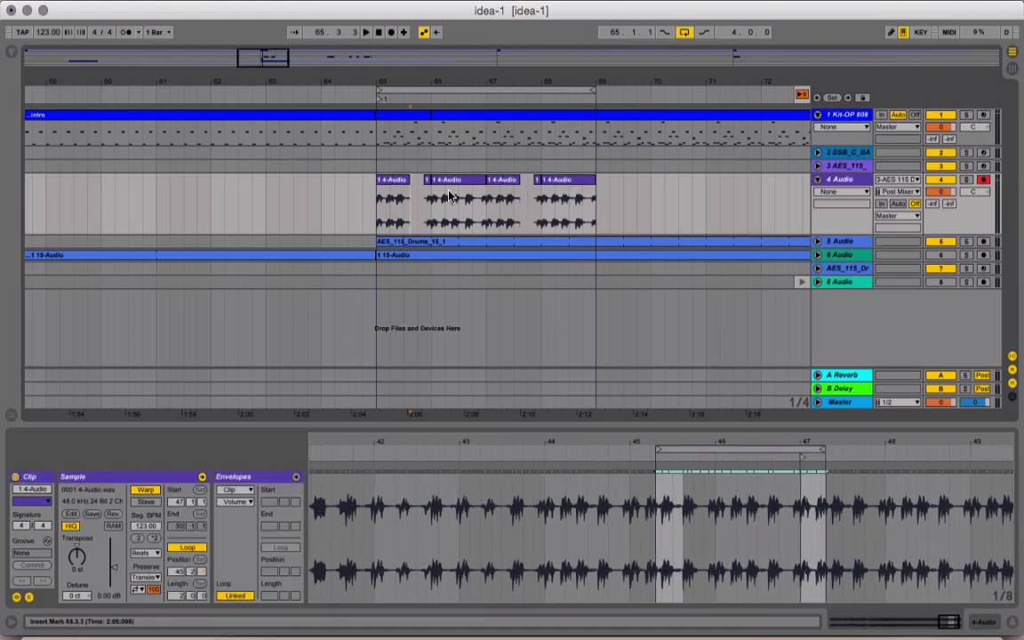
left_click_drag(468, 87, 448, 92)
left_click(431, 116)
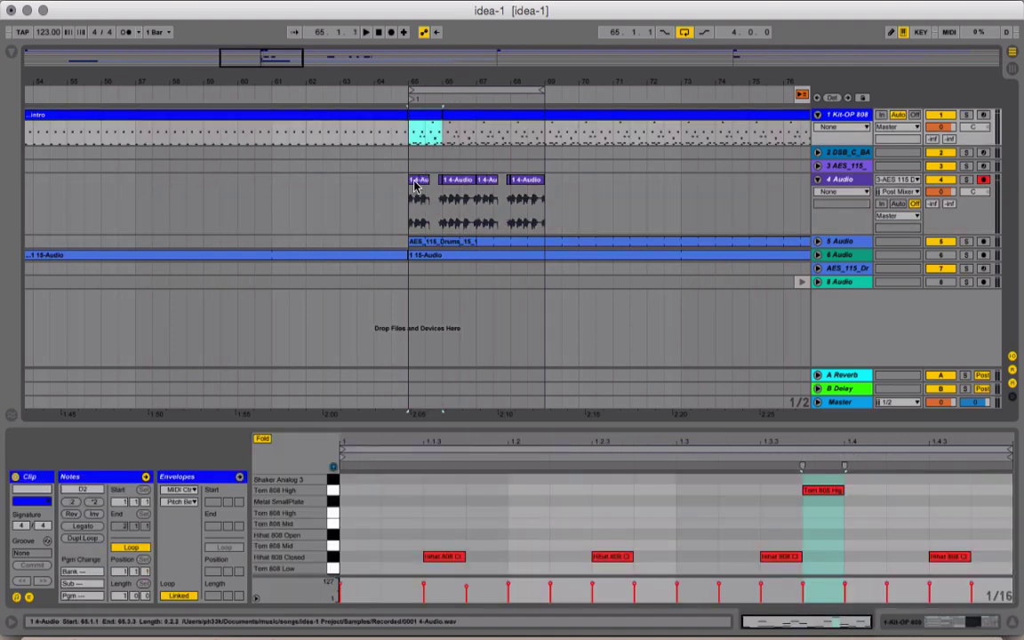
left_click(418, 179)
left_click(527, 182, "shift")
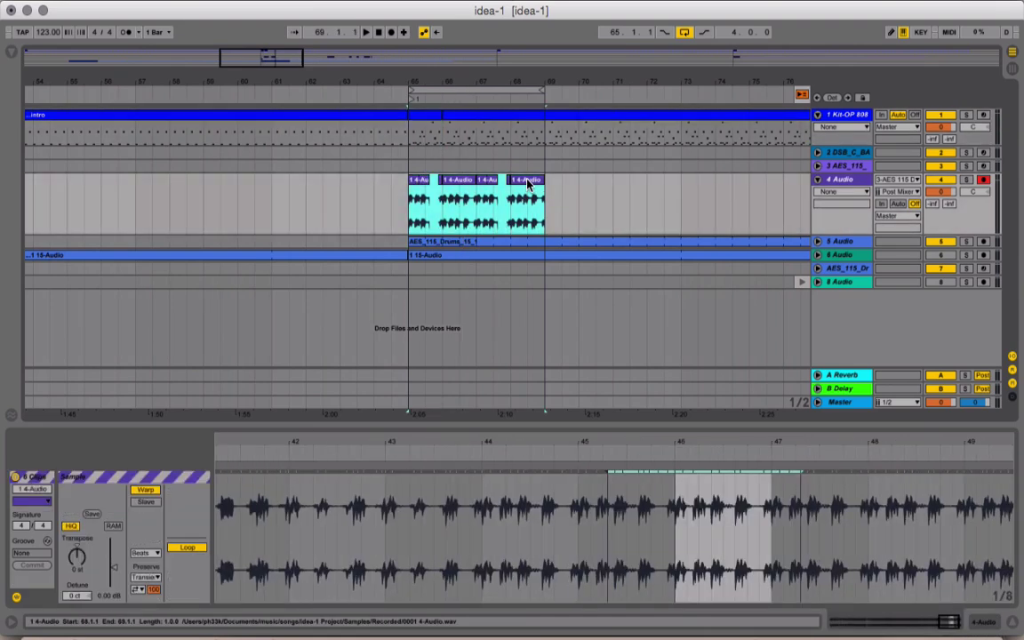
left_click_drag(451, 85, 584, 69)
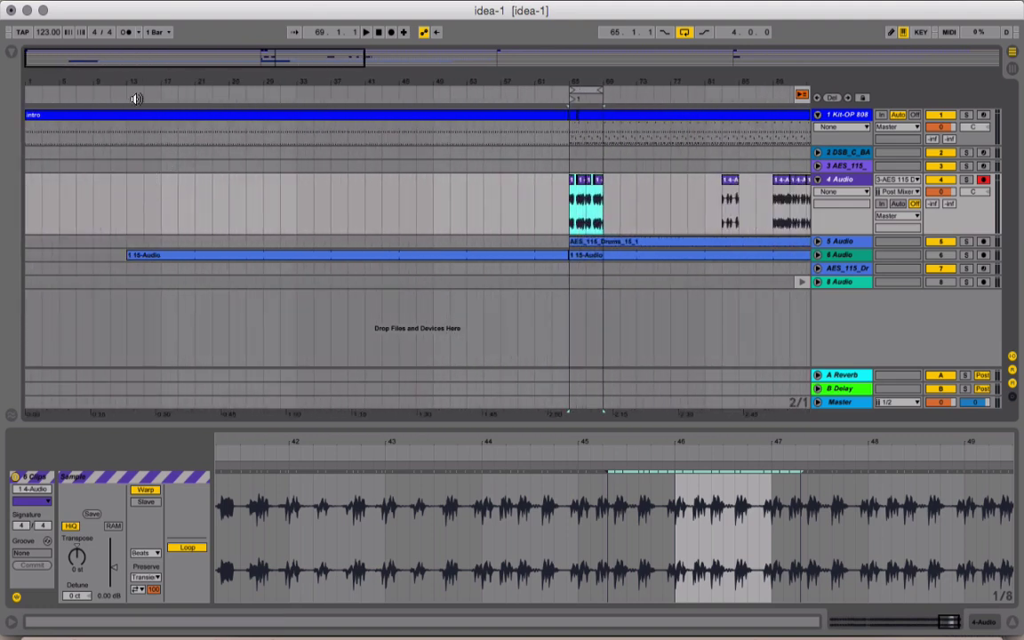
left_click(88, 207)
key("super+v")
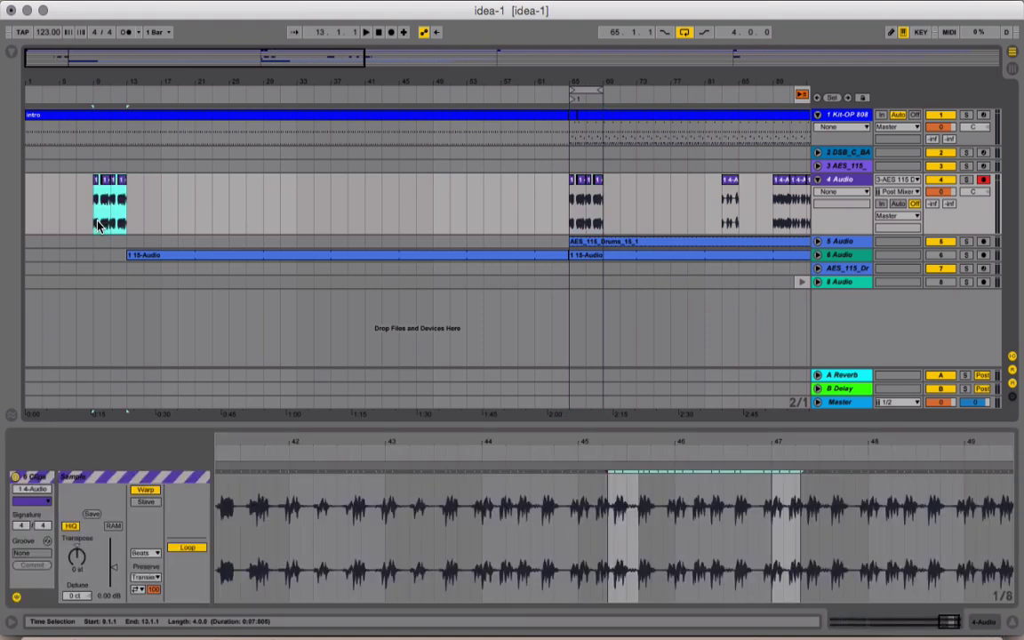
- Set the arrangement loop to the pasted clips at bars 9 to 13 and listen to them with the intro
key("space")
right_click(101, 205)
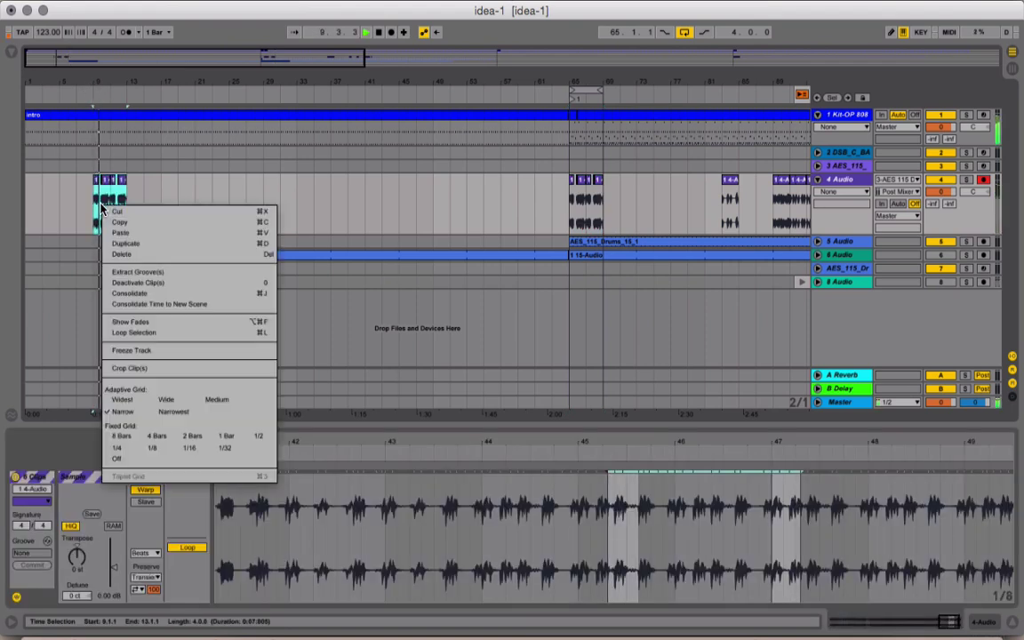
left_click(138, 332)
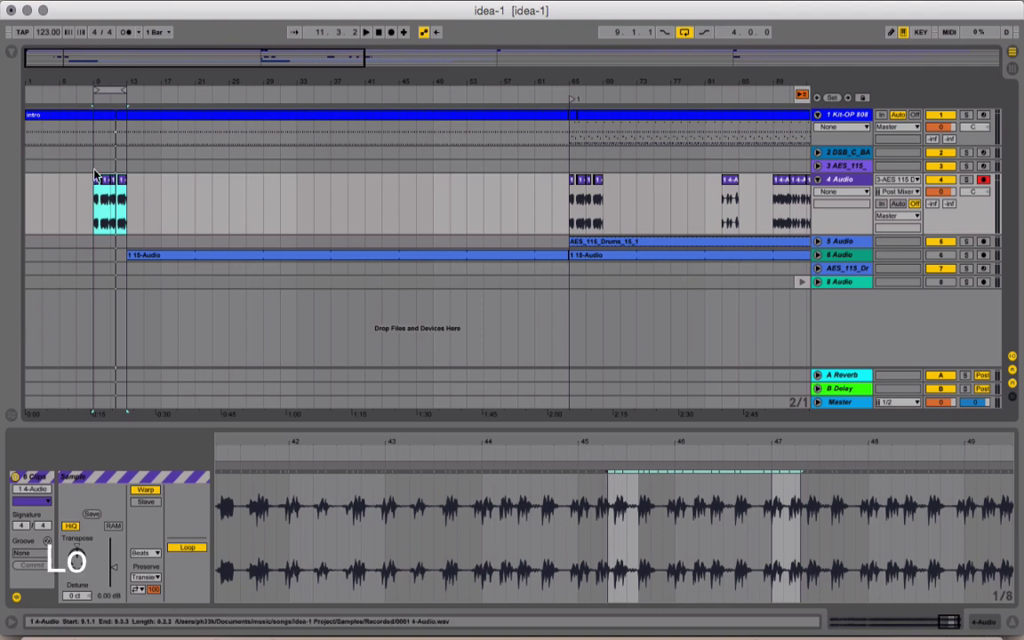
left_click(102, 114)
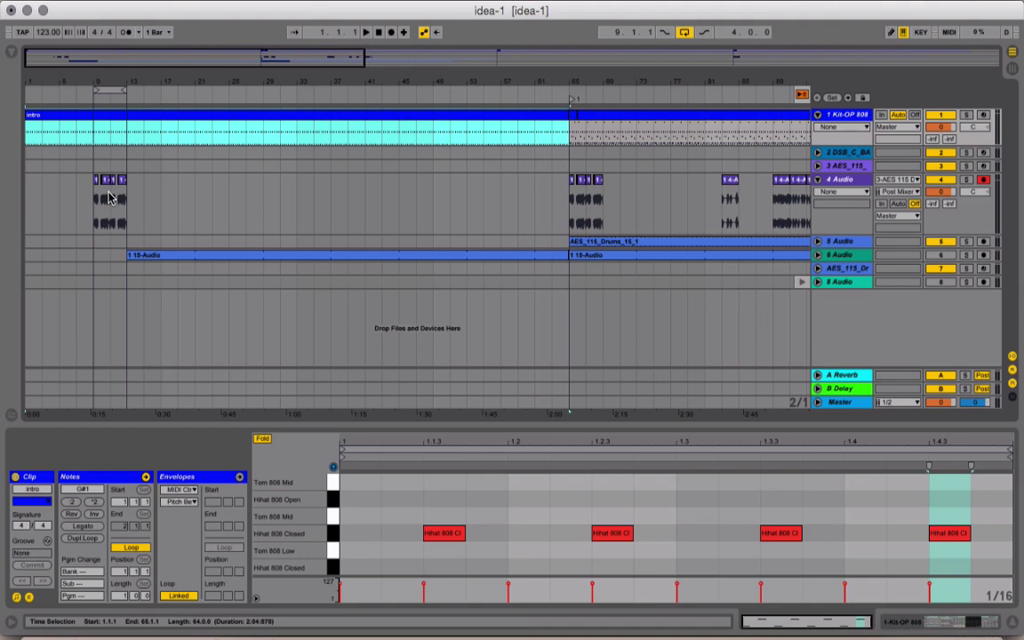
left_click(86, 89)
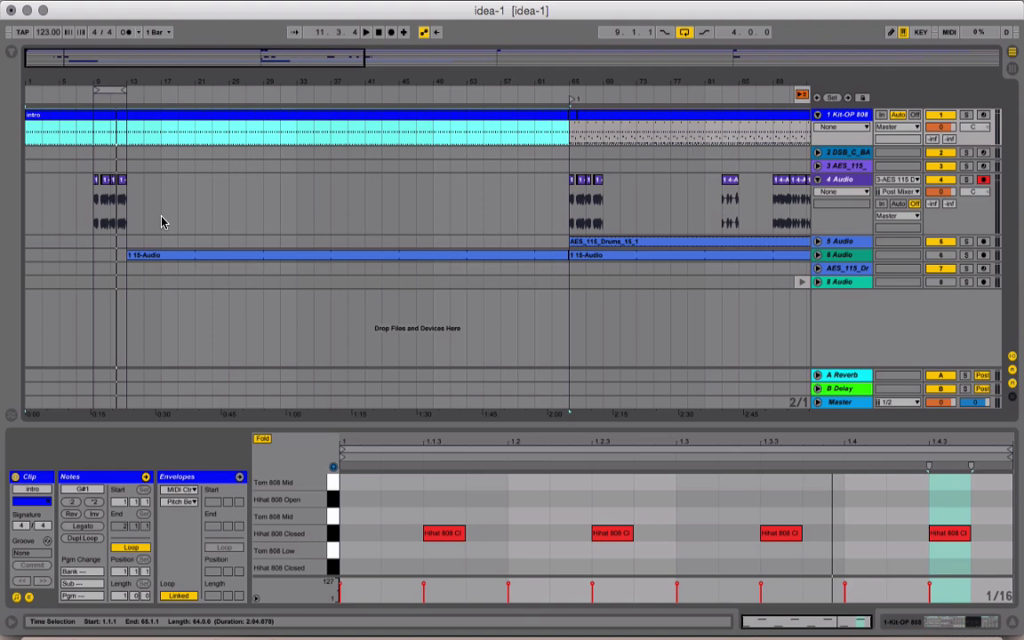
- Split the intro's 15-Audio clip on 6 Audio at bar 21 and place its first part at bars 9 to 13
key("Tab")
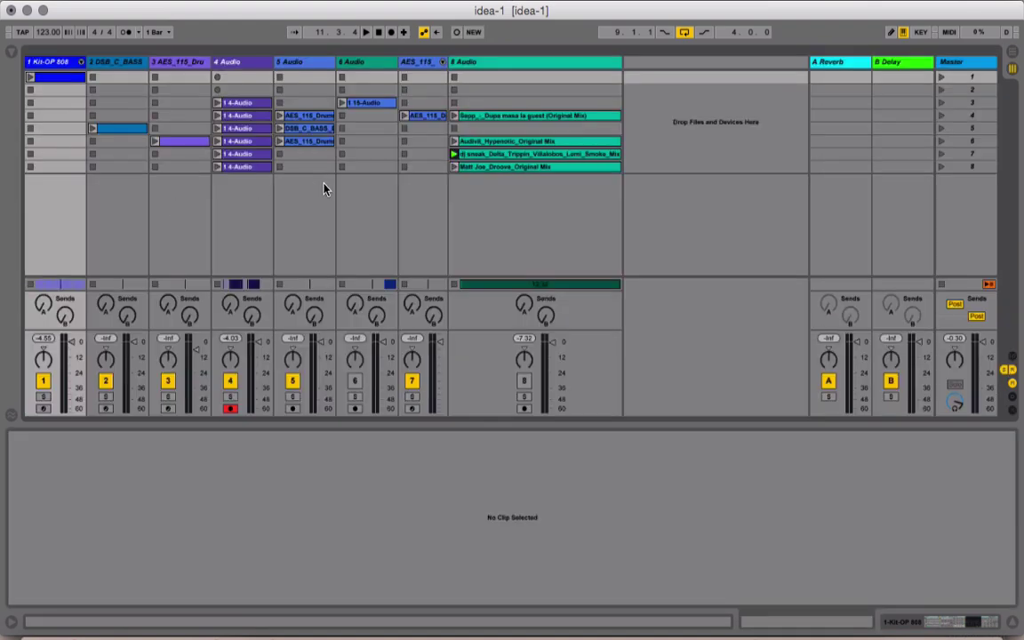
key("Tab")
left_click(253, 255)
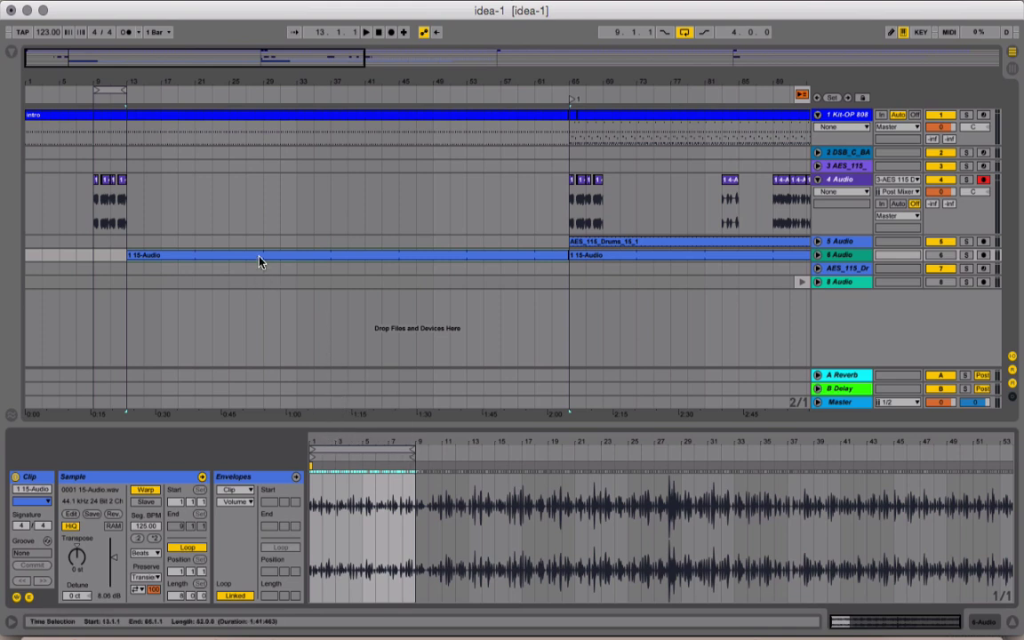
left_click(196, 273)
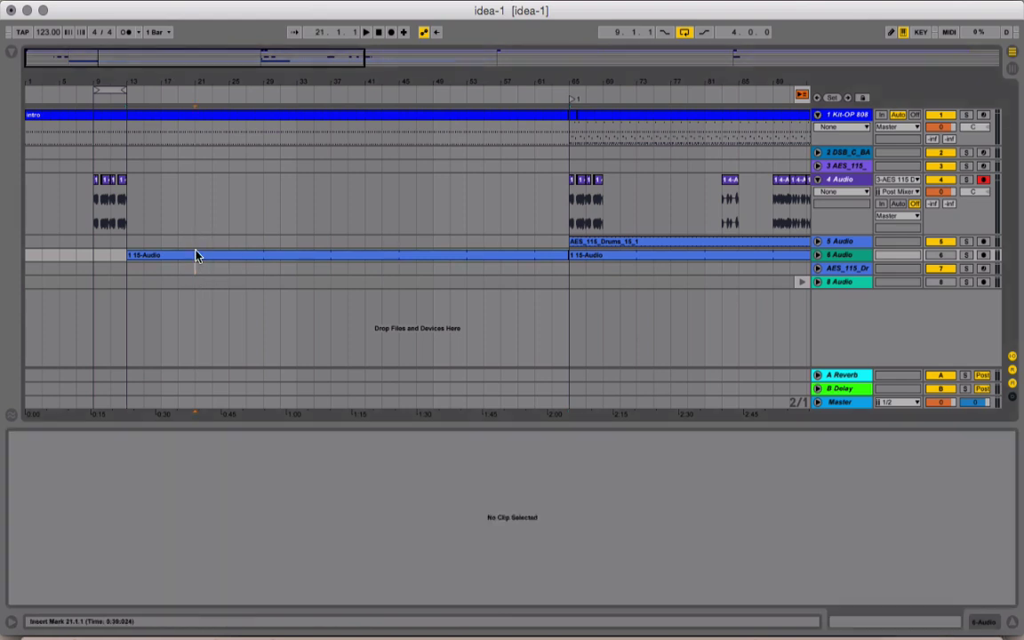
left_click(196, 257)
key("super+e")
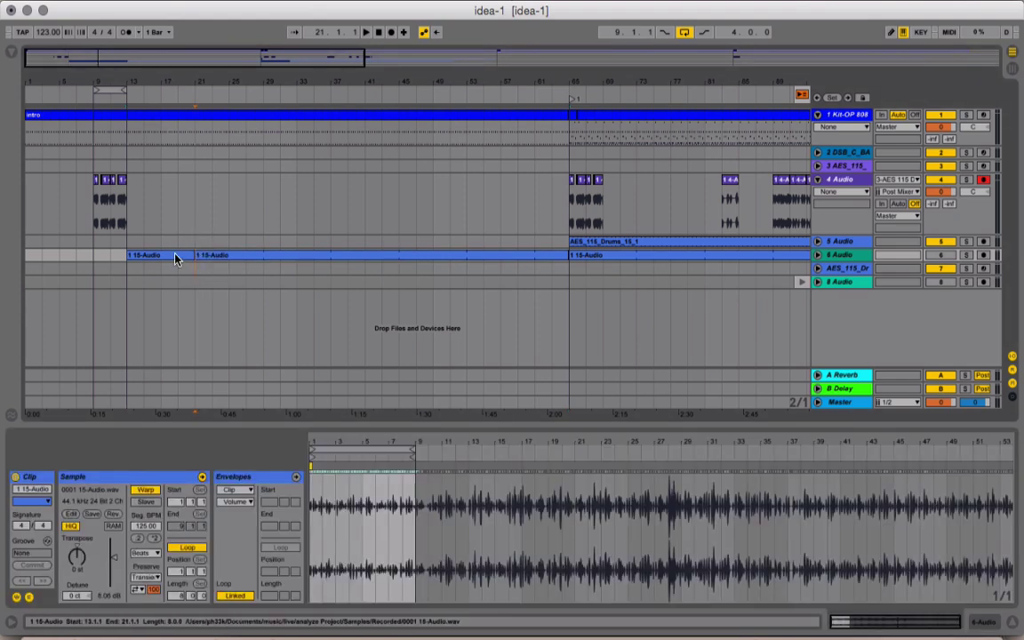
left_click(169, 256)
left_click_drag(169, 256, 127, 255)
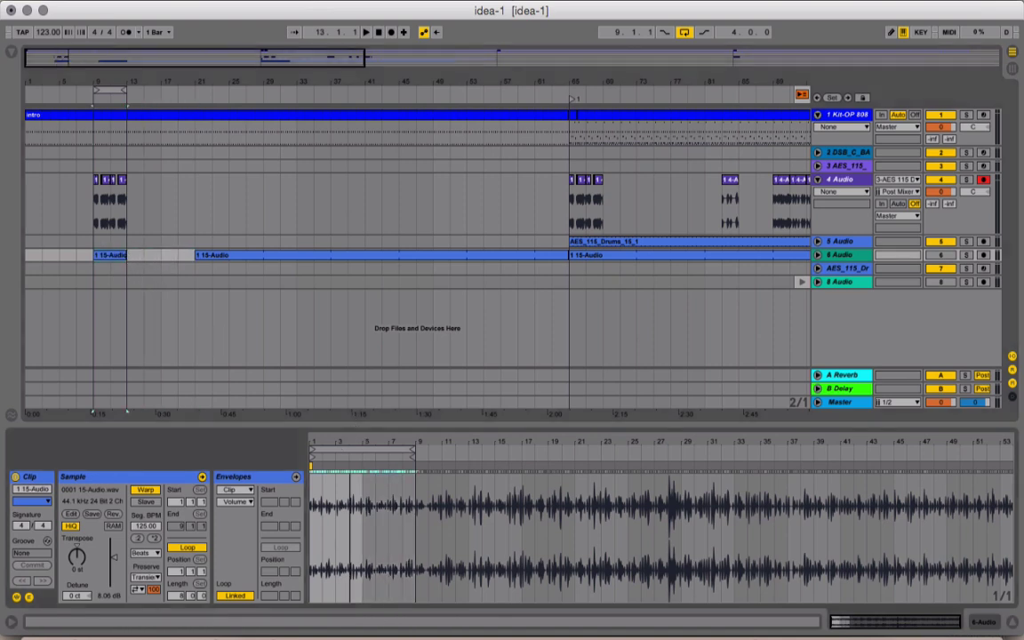
- Shorten the loop of the 15-Audio clip at bars 9 to 13 to one bar and audition it around bar 13 of the sample
mouse_move(415, 448)
left_mouse_down()
mouse_move(323, 450)
mouse_move(372, 445)
mouse_move(362, 446)
left_mouse_up()
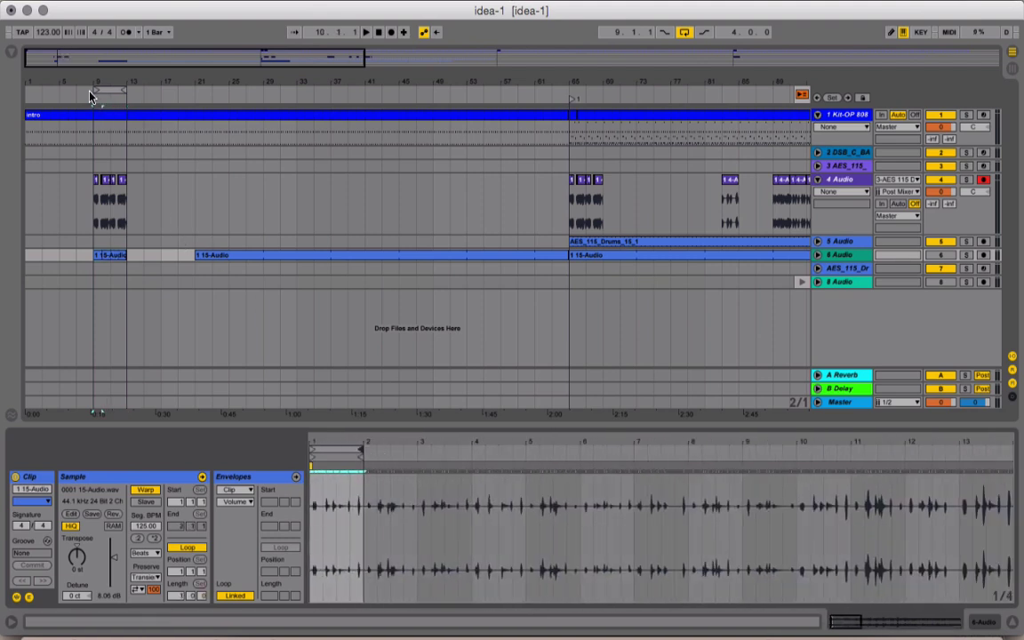
left_click(89, 96)
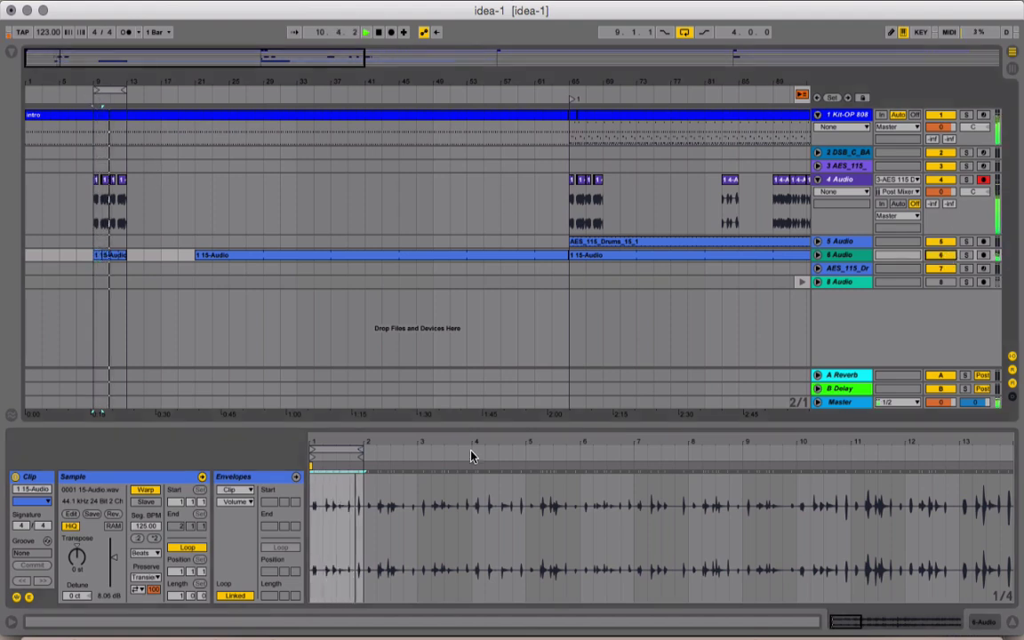
left_click_drag(423, 439, 336, 445)
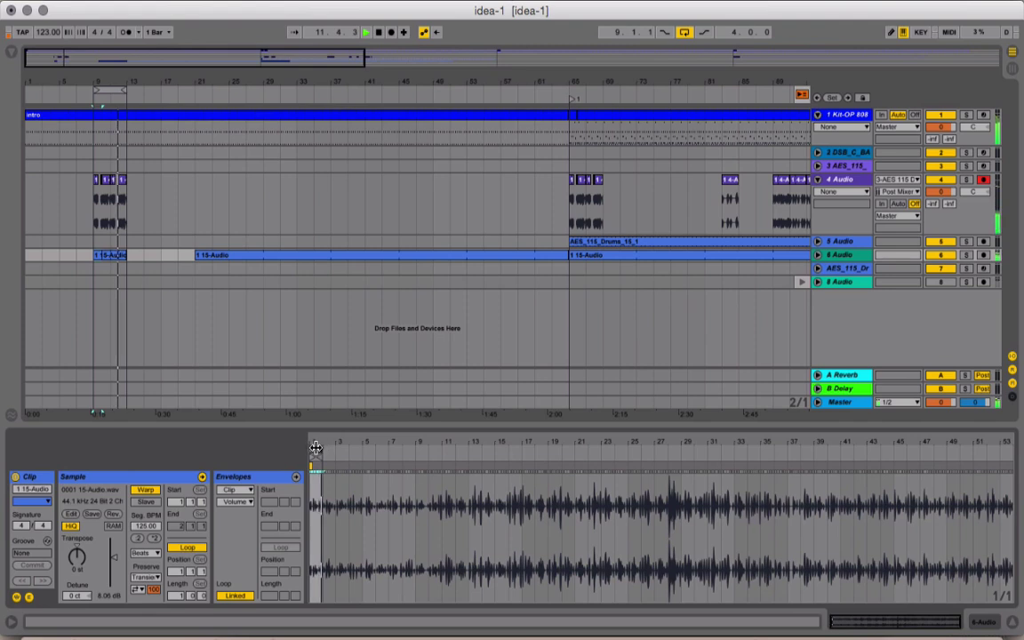
left_click(471, 452)
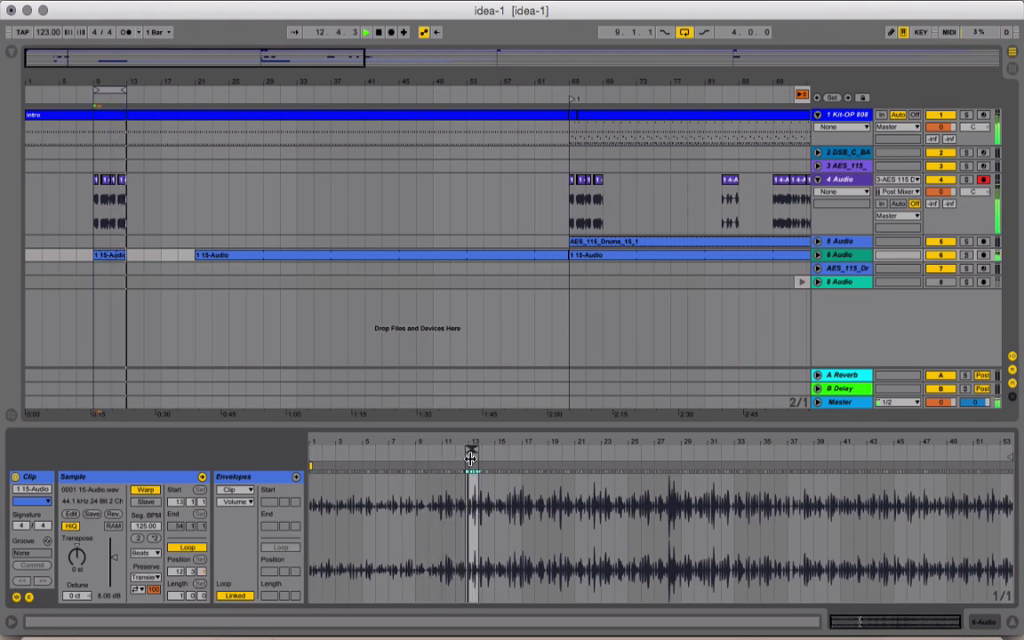
left_click_drag(471, 447, 472, 456)
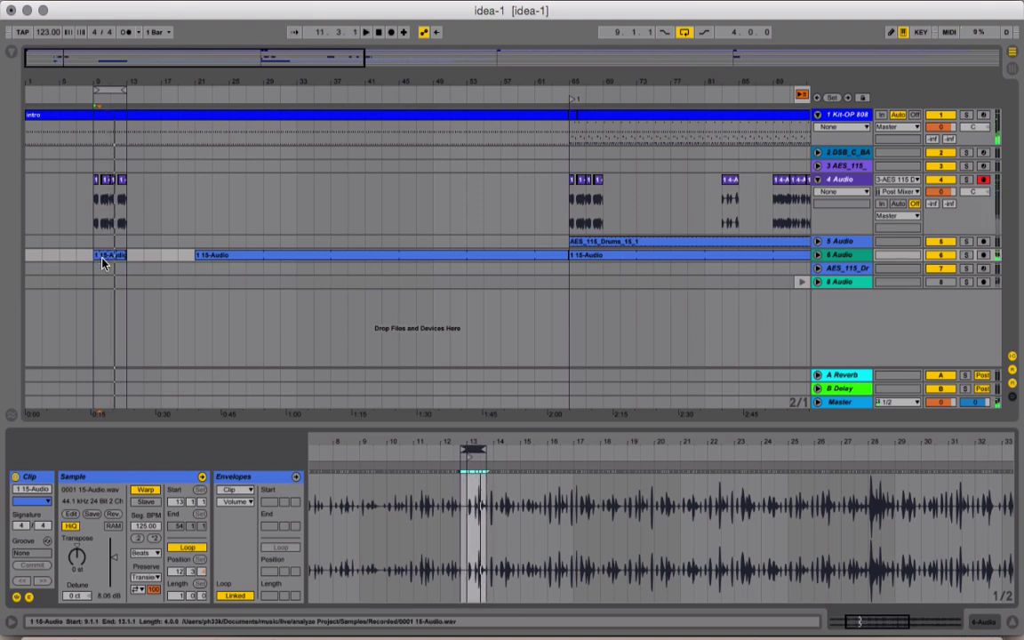
key("space")
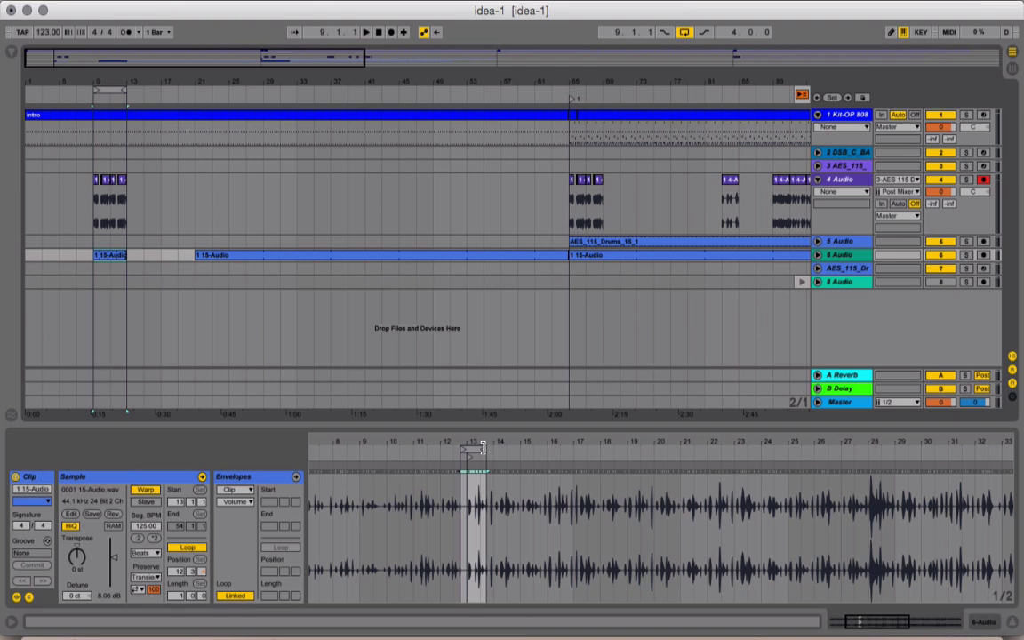
- Audition other spots for the one-bar loop, place it at bar 41 of the sample and shift the clip to bars 15 to 19 on 6 Audio
left_click_drag(480, 447, 713, 434)
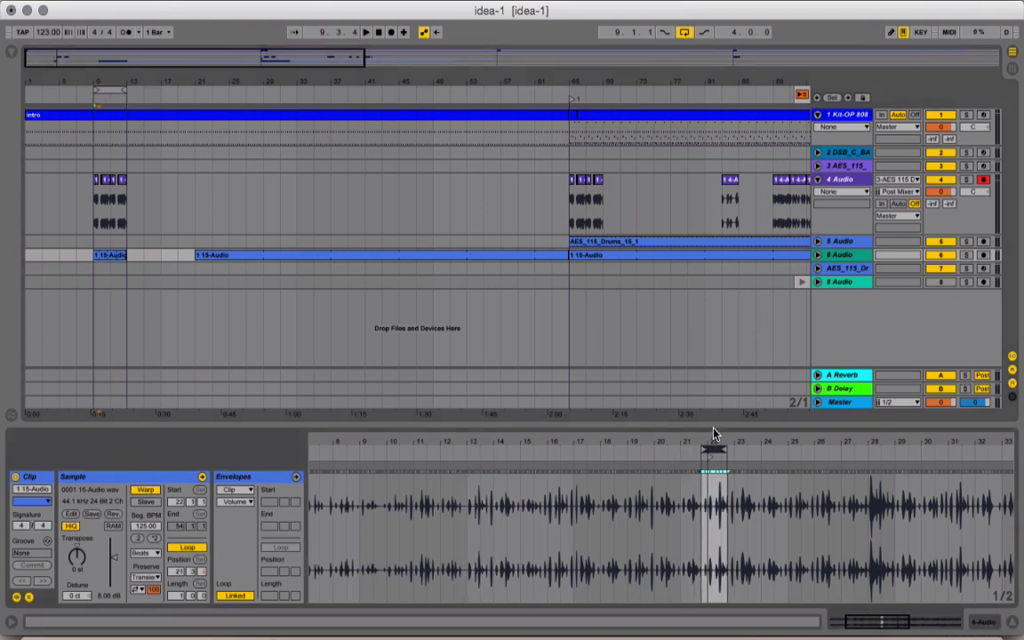
left_click_drag(712, 434, 664, 438)
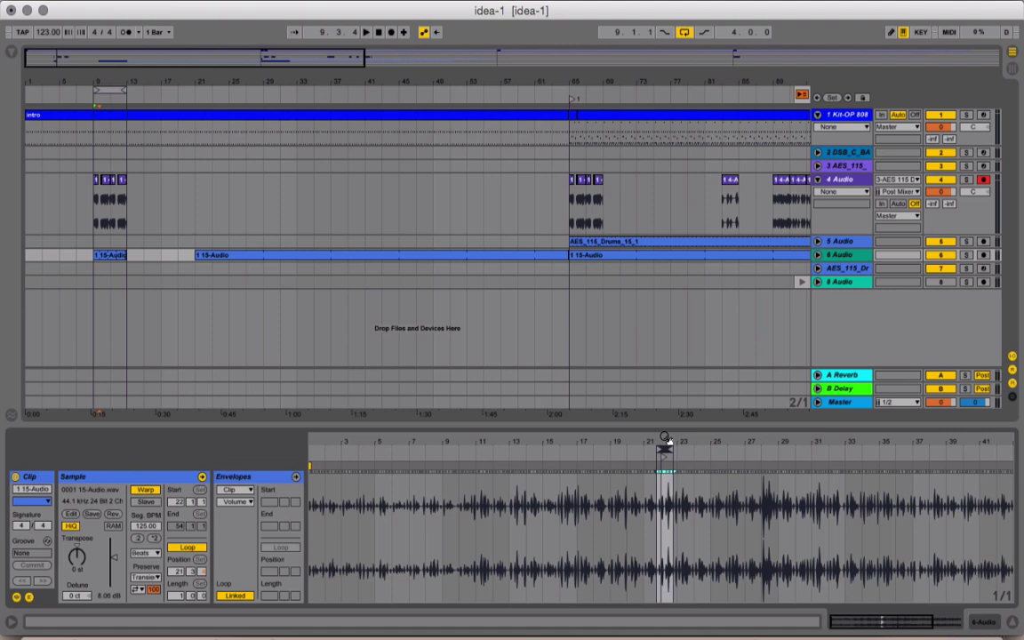
left_click_drag(514, 441, 516, 462)
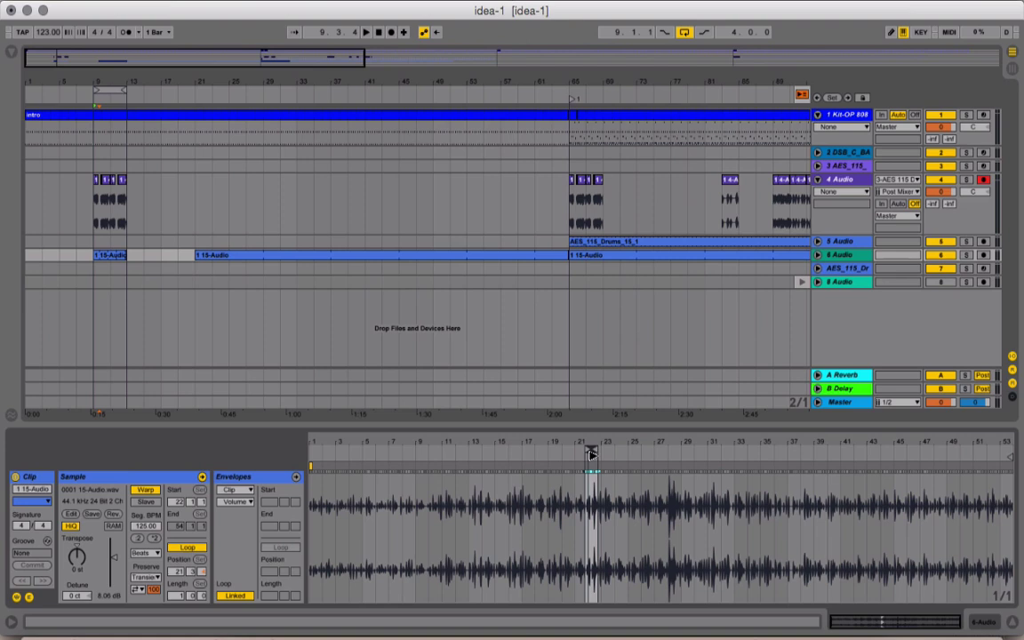
key("space")
left_click_drag(590, 448, 822, 453)
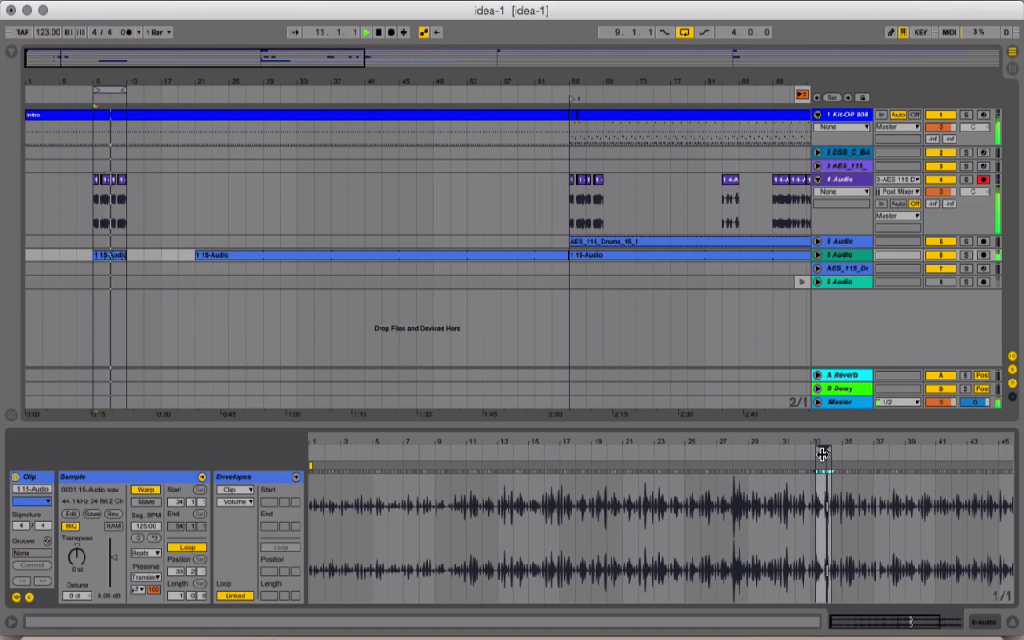
mouse_move(822, 453)
left_mouse_down()
mouse_move(953, 447)
mouse_move(948, 480)
mouse_move(889, 457)
mouse_move(777, 445)
mouse_move(851, 441)
mouse_move(851, 471)
mouse_move(851, 449)
left_mouse_up()
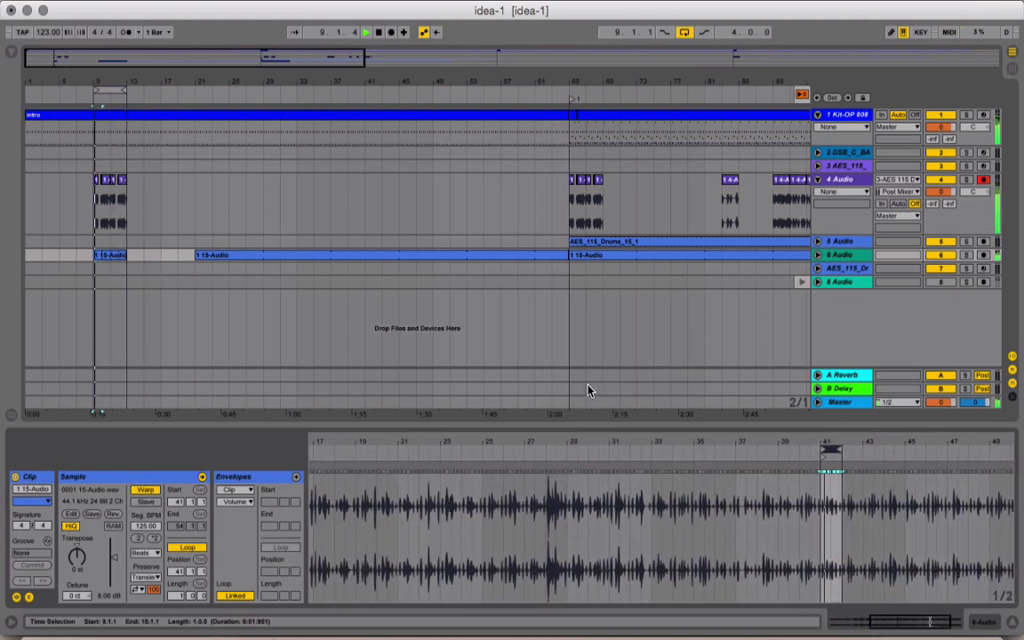
left_click_drag(106, 257, 153, 257)
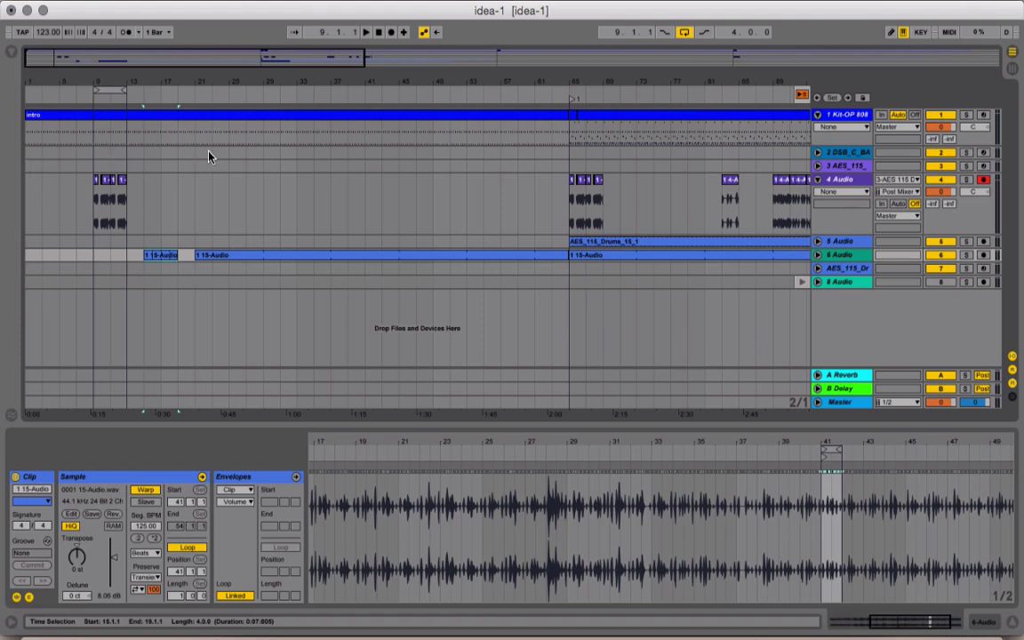
- Switch to the Session View and stop the active clip in scene 7 on the 8 Audio track
key("Tab")
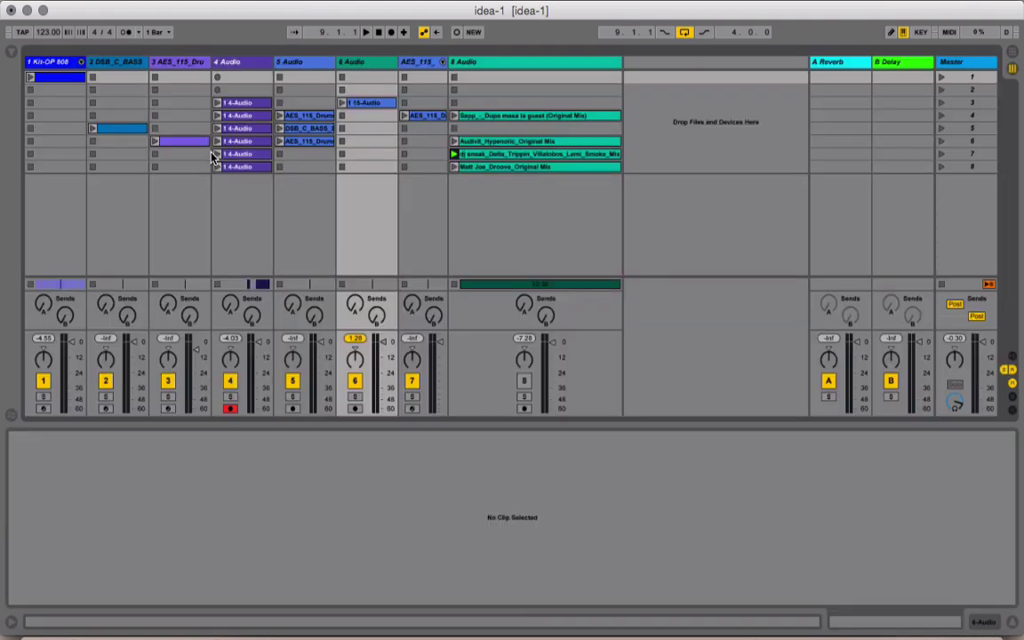
left_click(589, 63)
left_click_drag(619, 67, 599, 56)
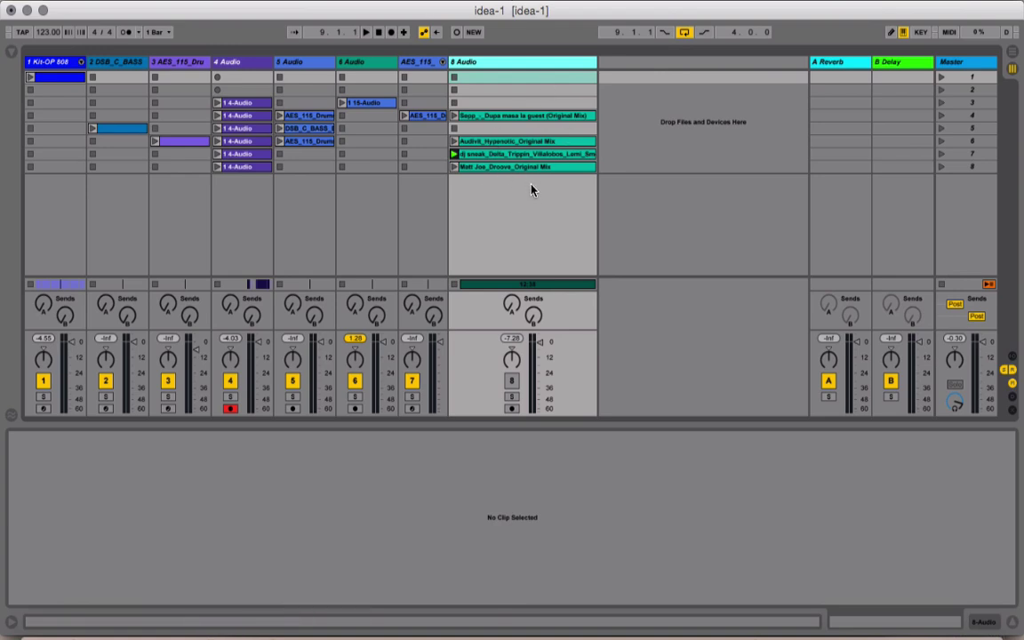
left_click(454, 154)
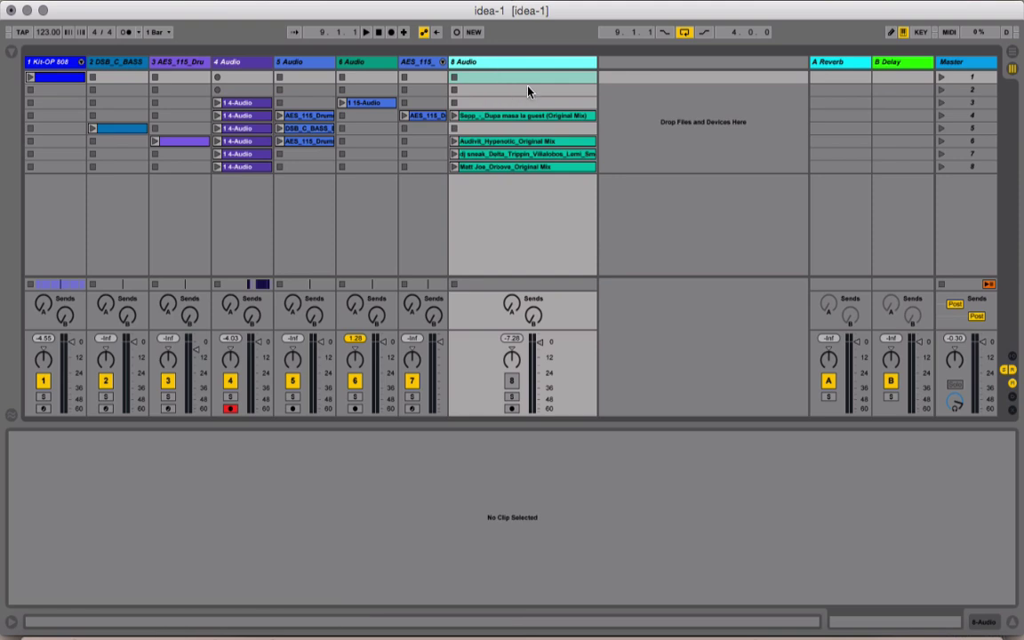
- Narrow the 8 Audio track and insert a MIDI track after it
left_click_drag(593, 62, 520, 62)
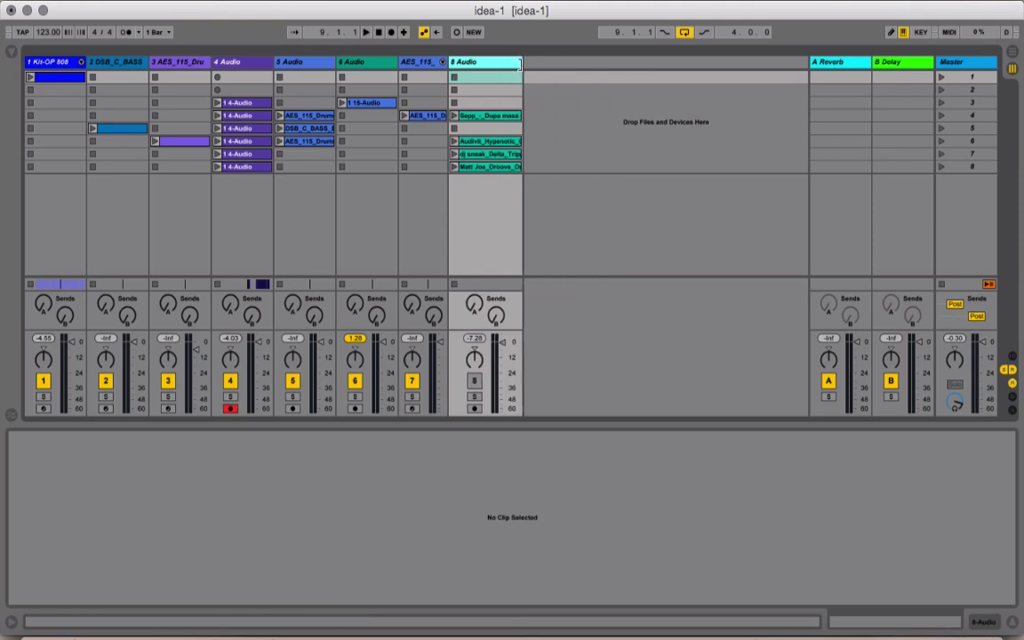
right_click(498, 69)
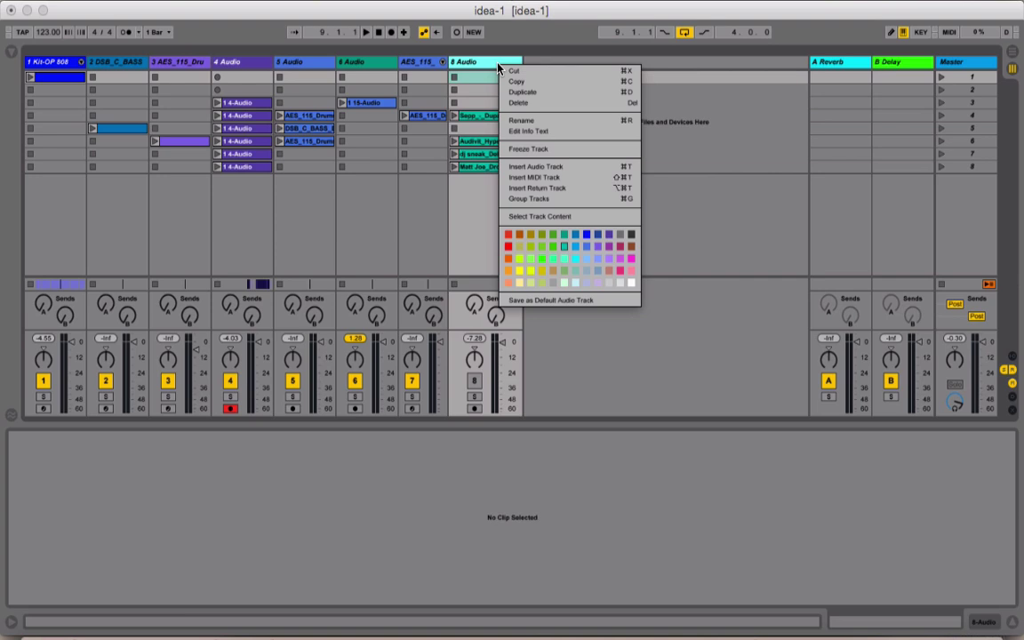
left_click(551, 177)
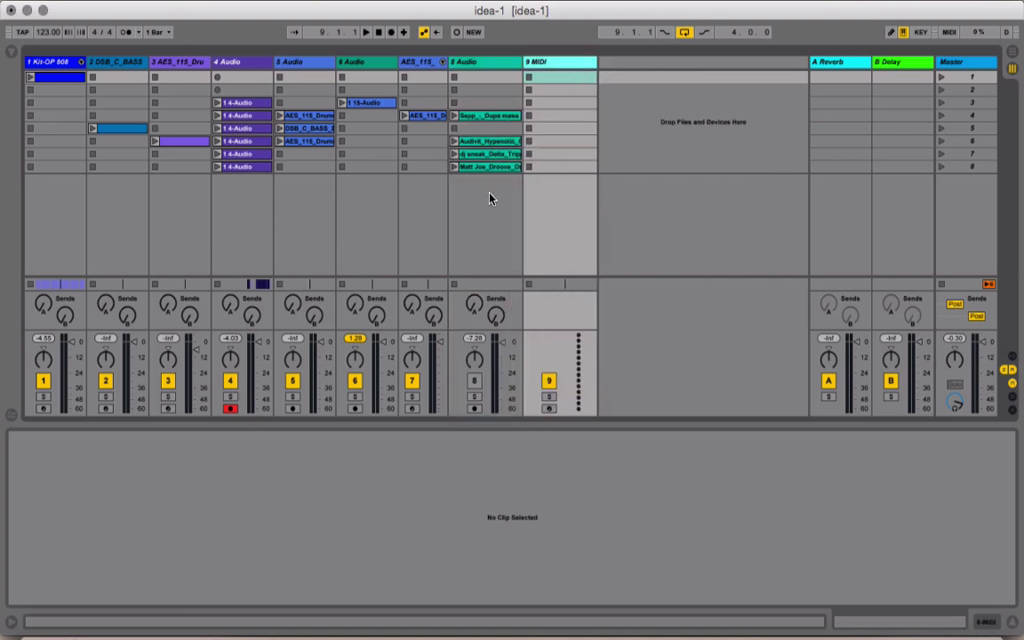
- Show the browser, search the instruments for "pad" and list the Analog pad presets
left_click(11, 50)
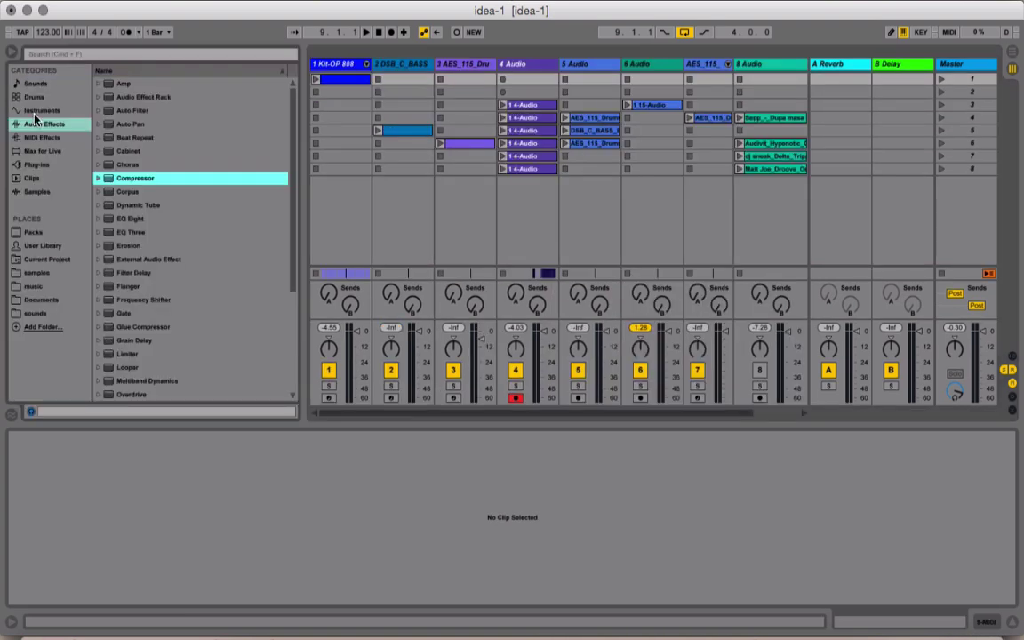
left_click(34, 108)
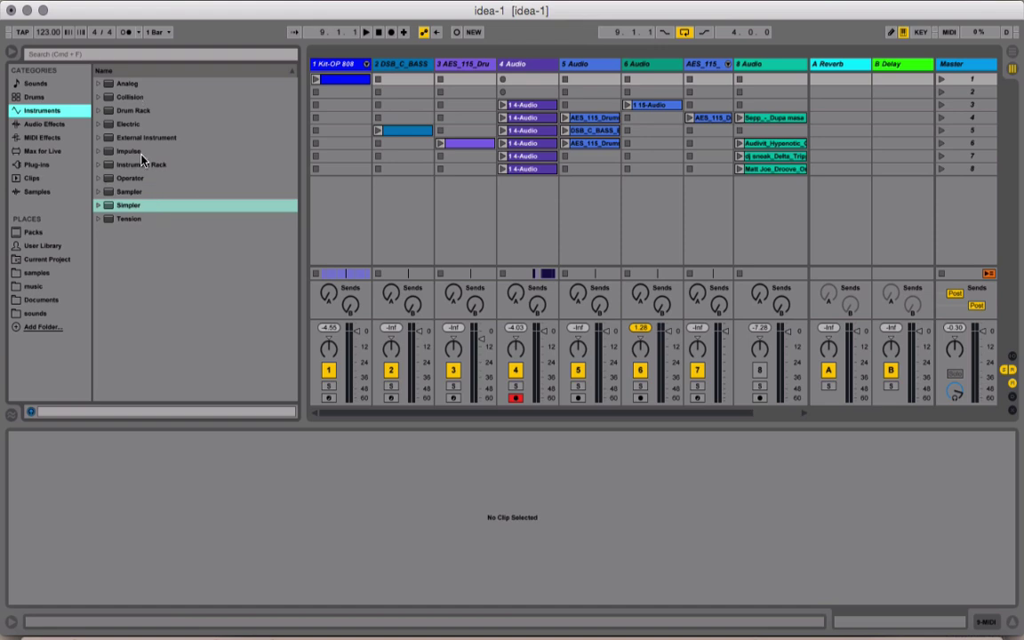
left_click(131, 56)
type("pad")
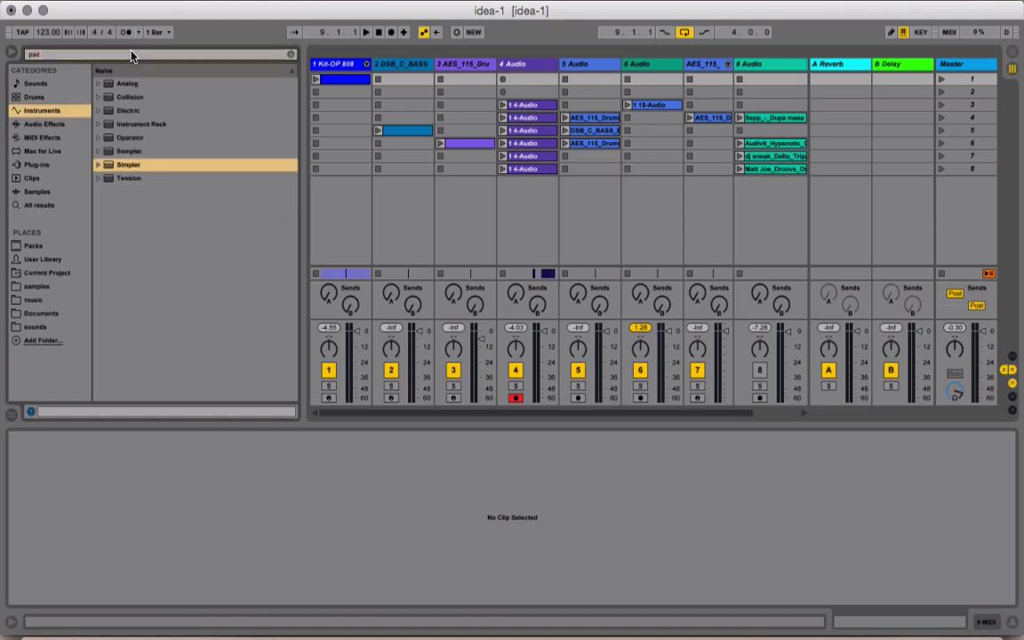
left_click(97, 84)
left_click(107, 111)
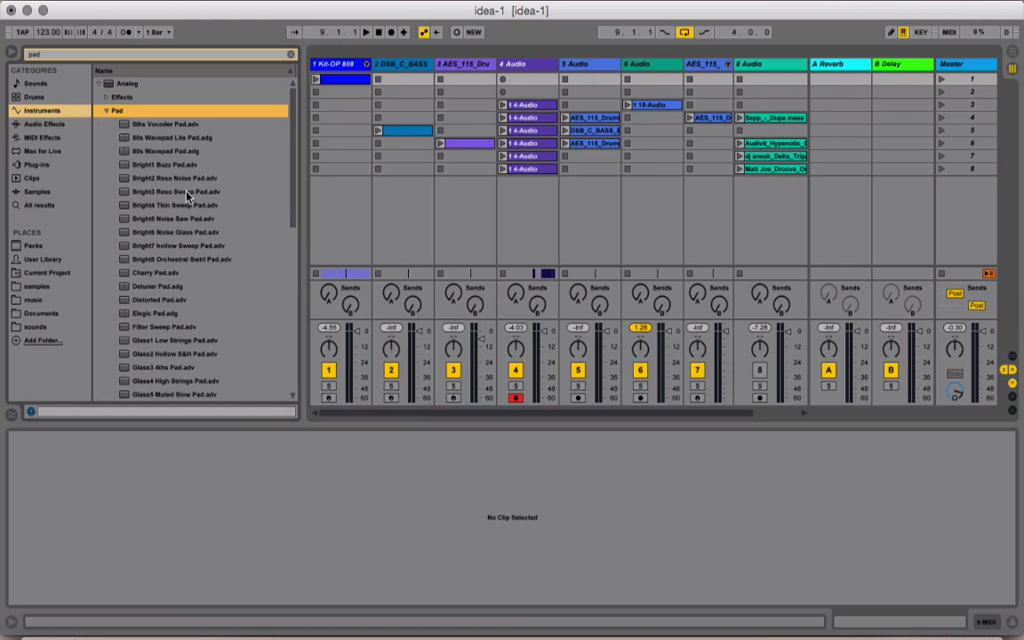
scroll(161, 231, "down", 6)
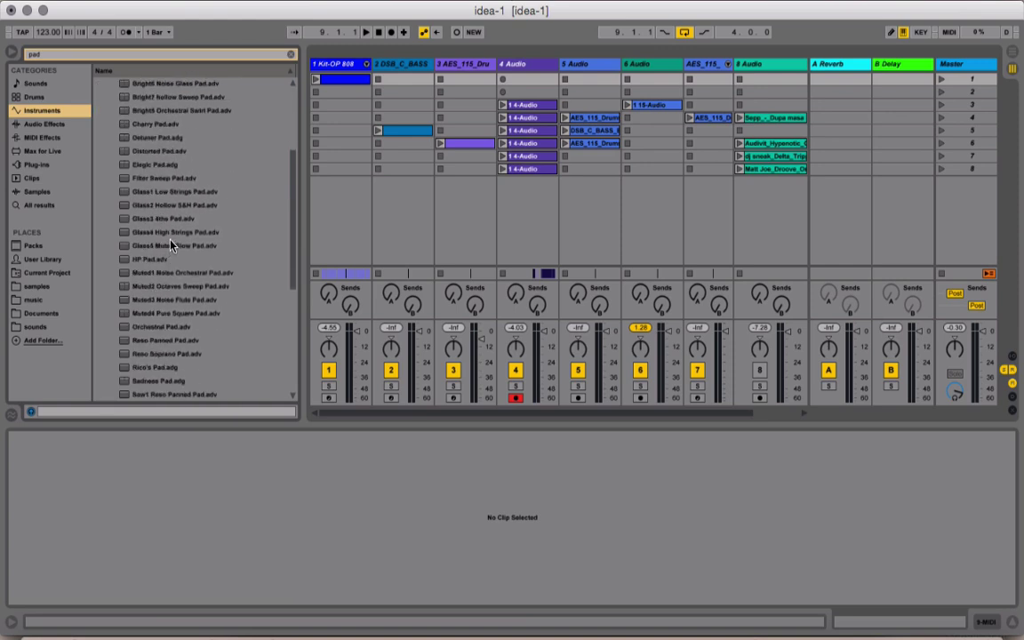
- Preview several Analog pad presets, including Glass5 Muted Slow, Glass3 4ths, Glass2 Hollow S&H, Muted2 Octaves Sweep and Muted4 Pure Square
left_click_drag(169, 248, 701, 210)
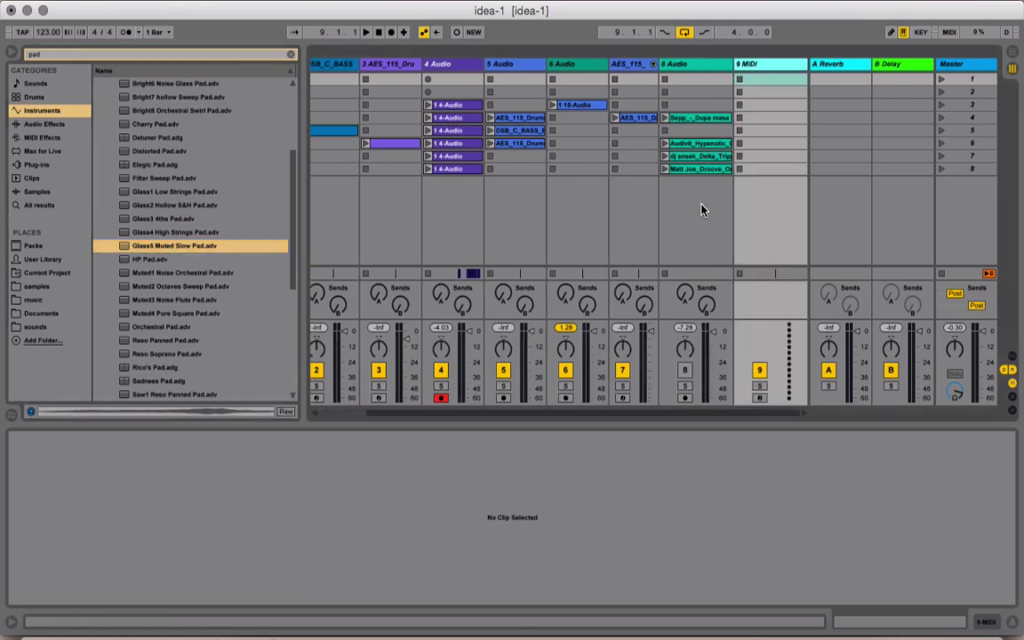
left_click(167, 231)
left_click(162, 218)
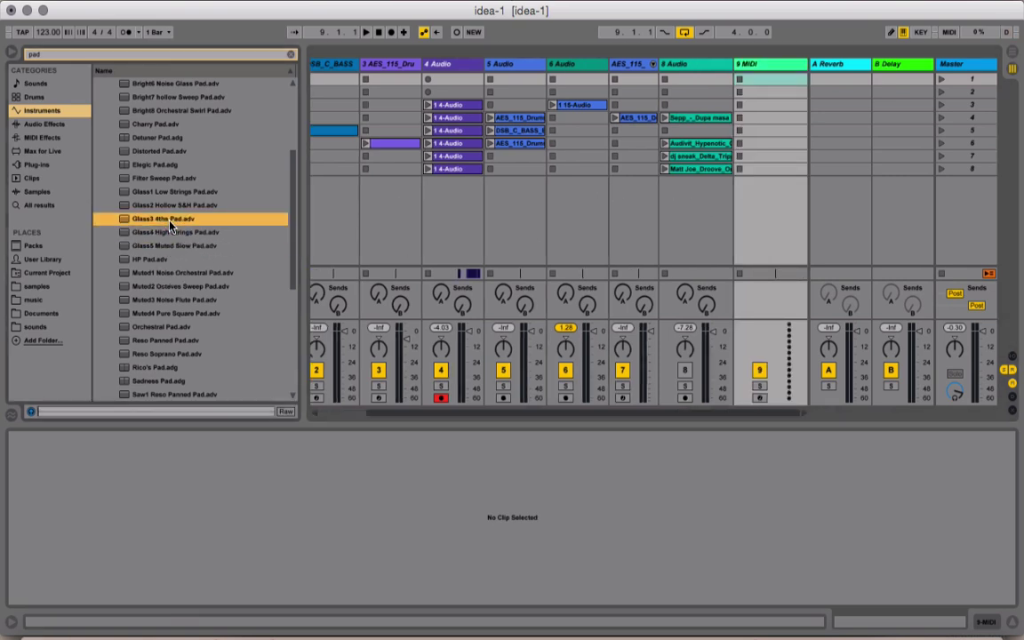
left_click(162, 205)
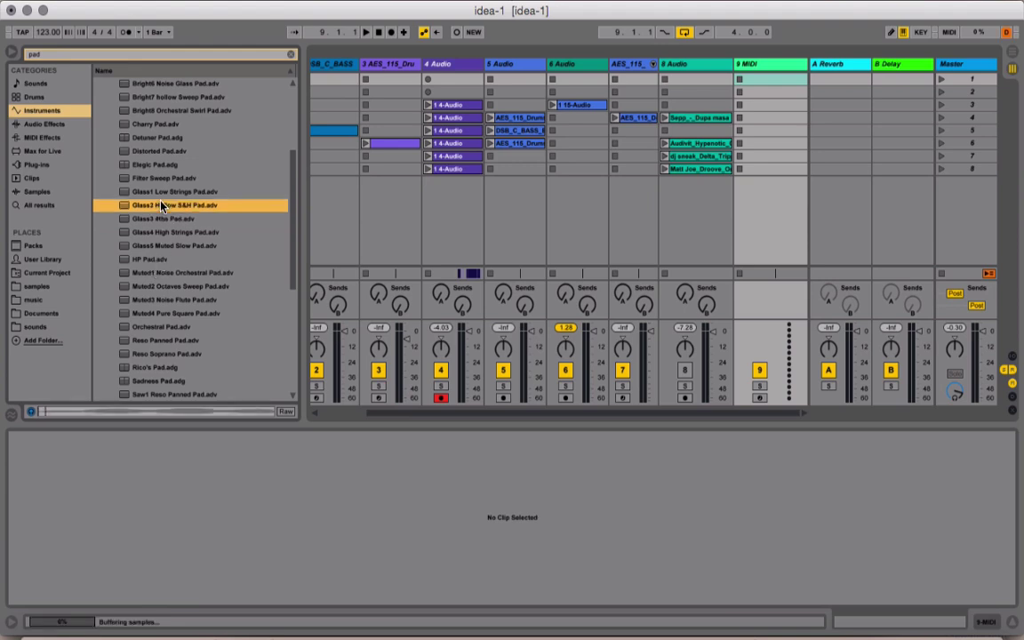
left_click(160, 124)
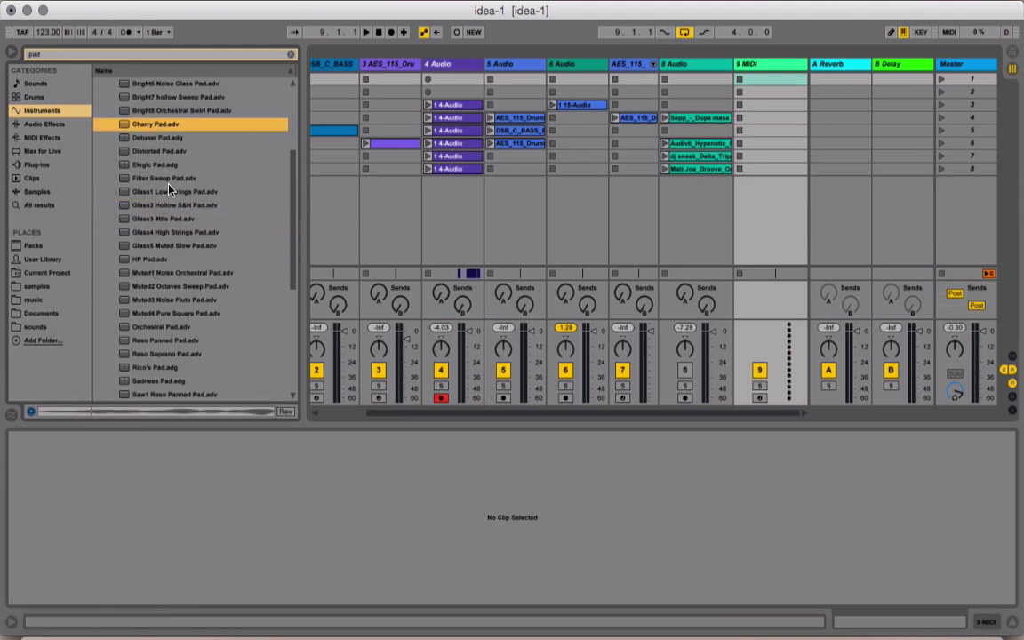
left_click(143, 287)
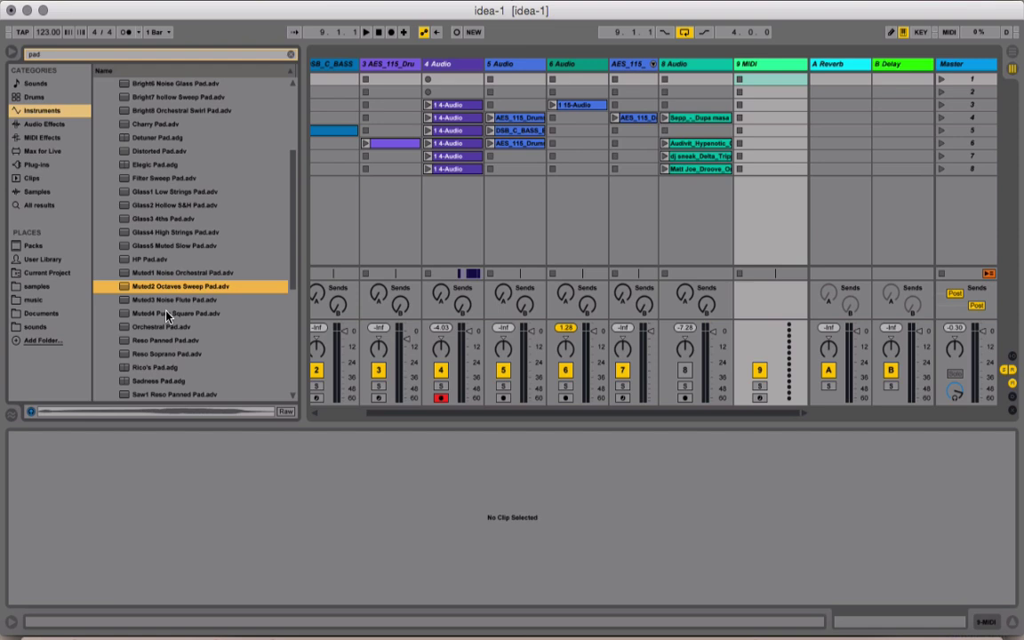
left_click(156, 313)
- Load the Muted4 Pure Square Pad preset onto the 9 MIDI track
scroll(156, 320, "down", 2)
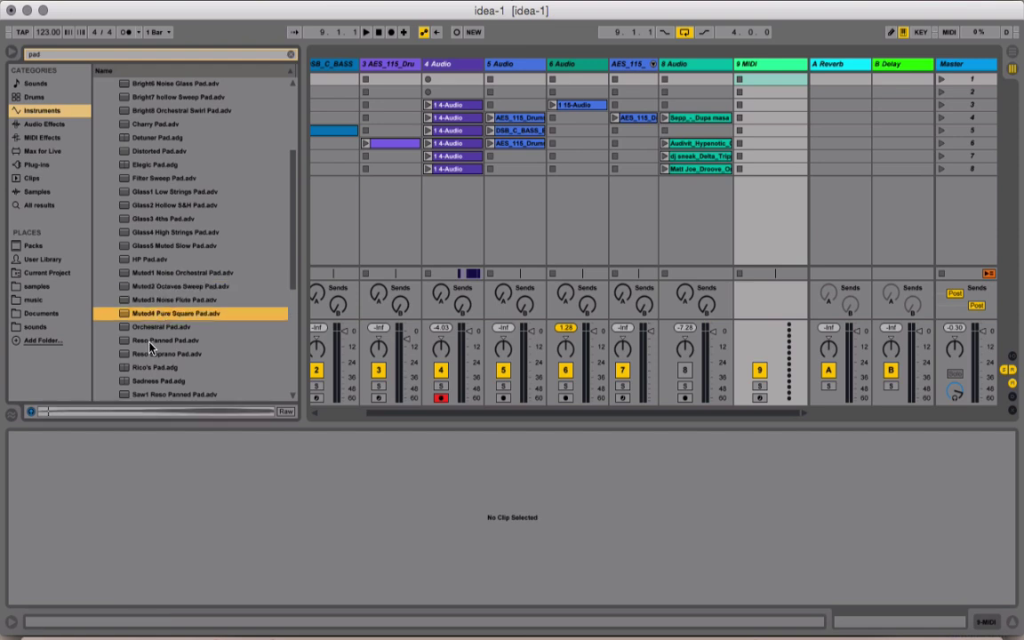
scroll(162, 320, "down", 1)
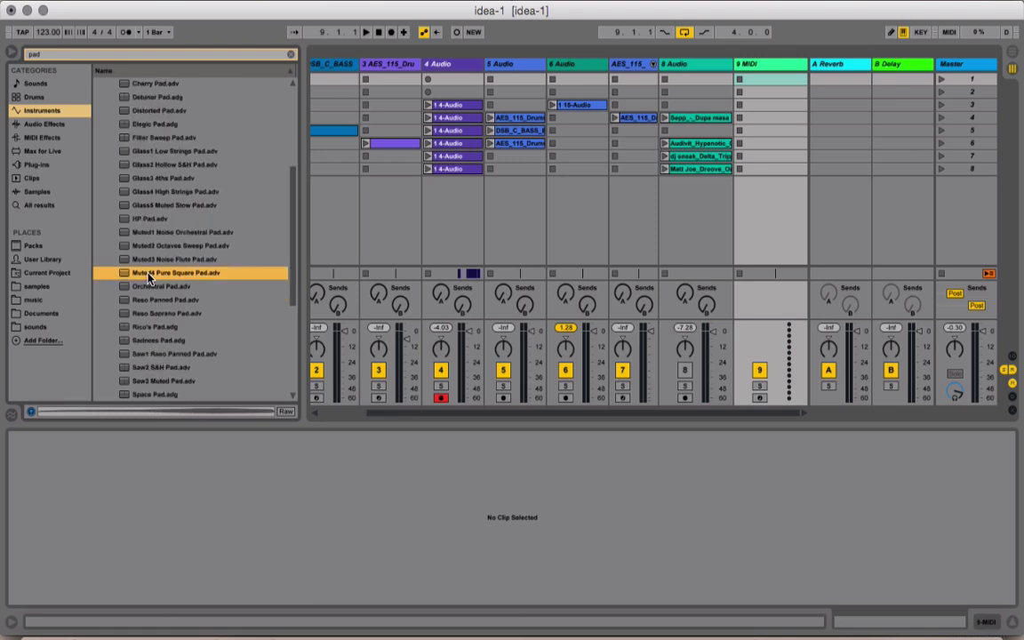
left_click(773, 79)
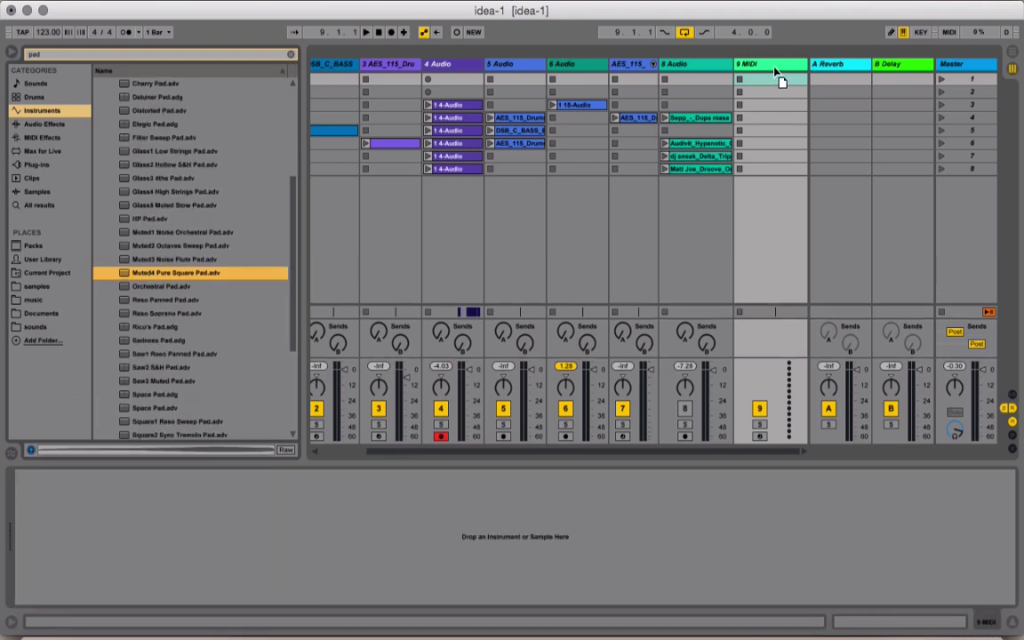
left_click_drag(760, 99, 757, 95)
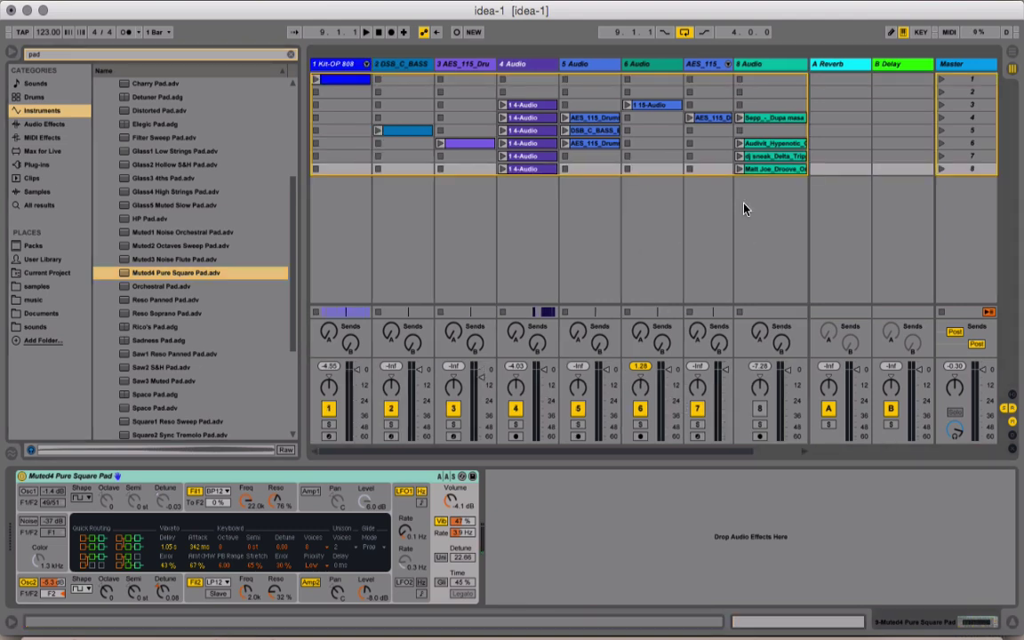
- Create a MIDI clip in scene 8 on the Muted4 Pure Square Pad track and arm the track for playing
left_click(765, 66)
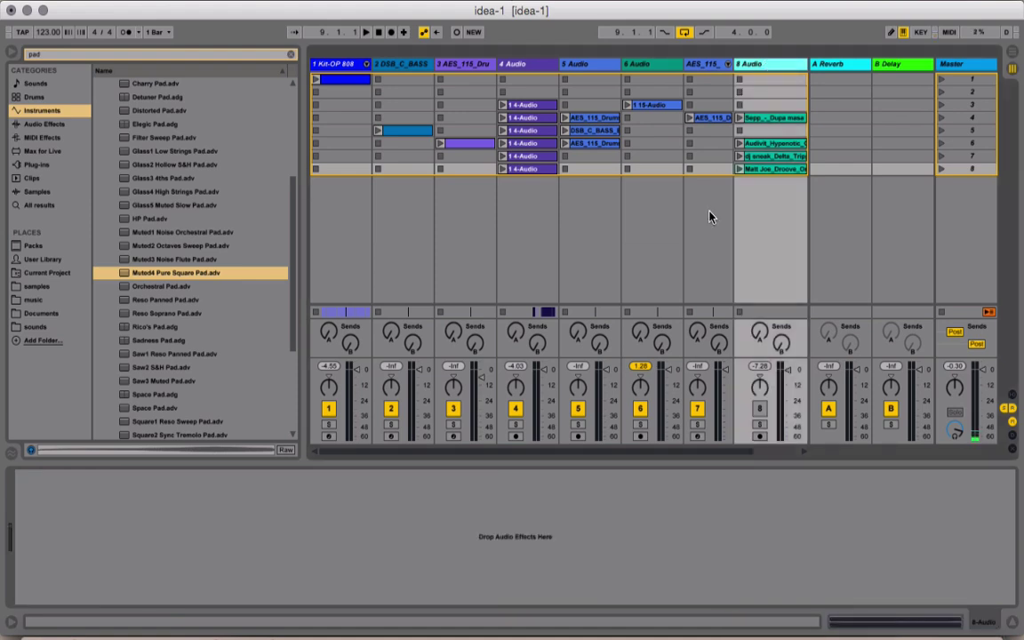
left_click(763, 106)
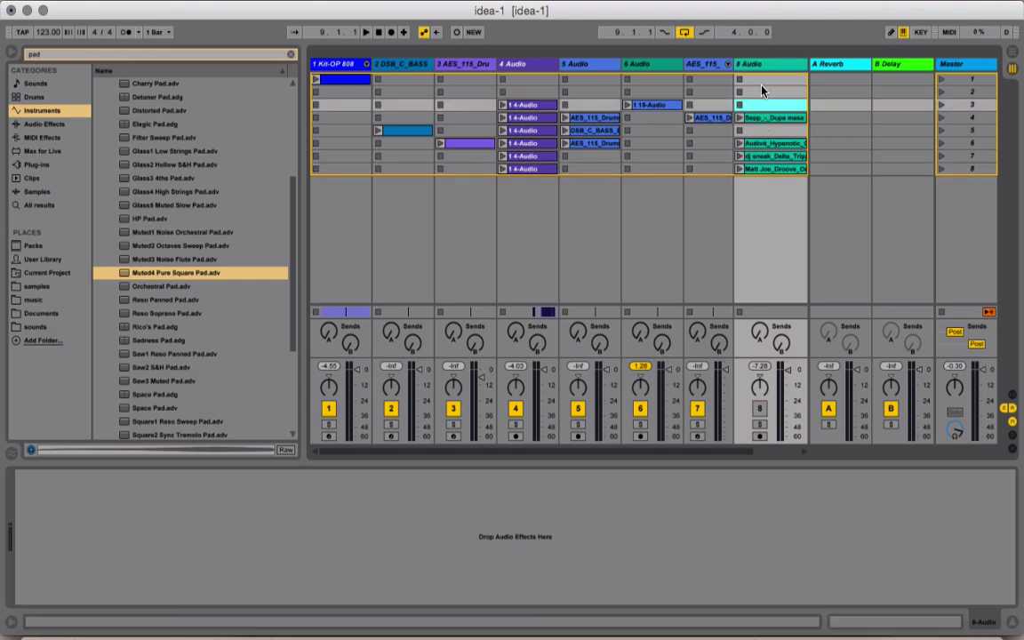
left_click(760, 68)
key("Return")
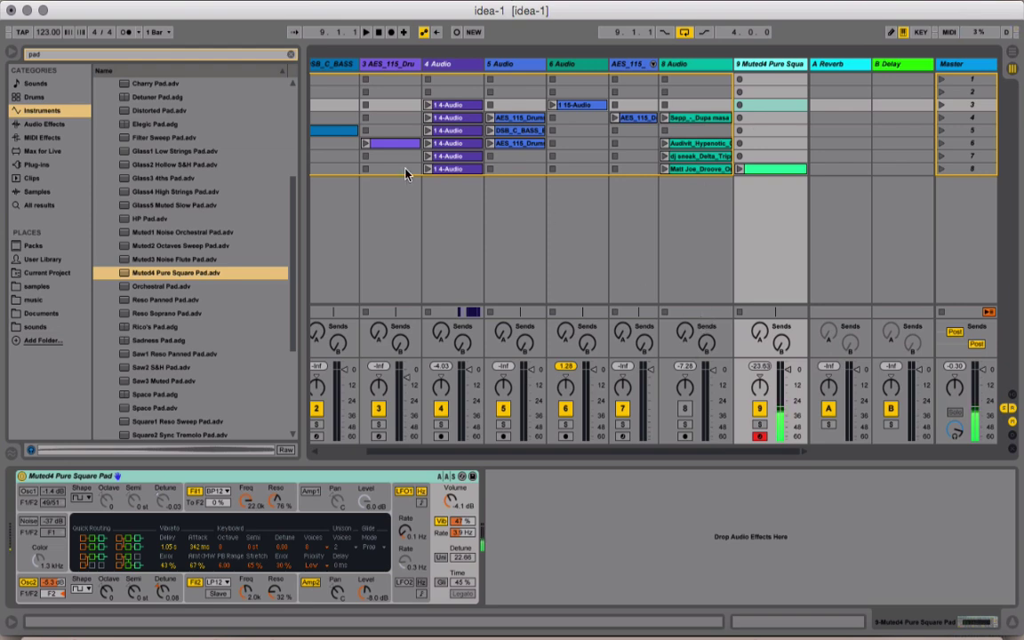
- Narrow the browser, play the looped section from bar 9 of the arrangement and return to the session clips
left_click_drag(304, 155, 229, 154)
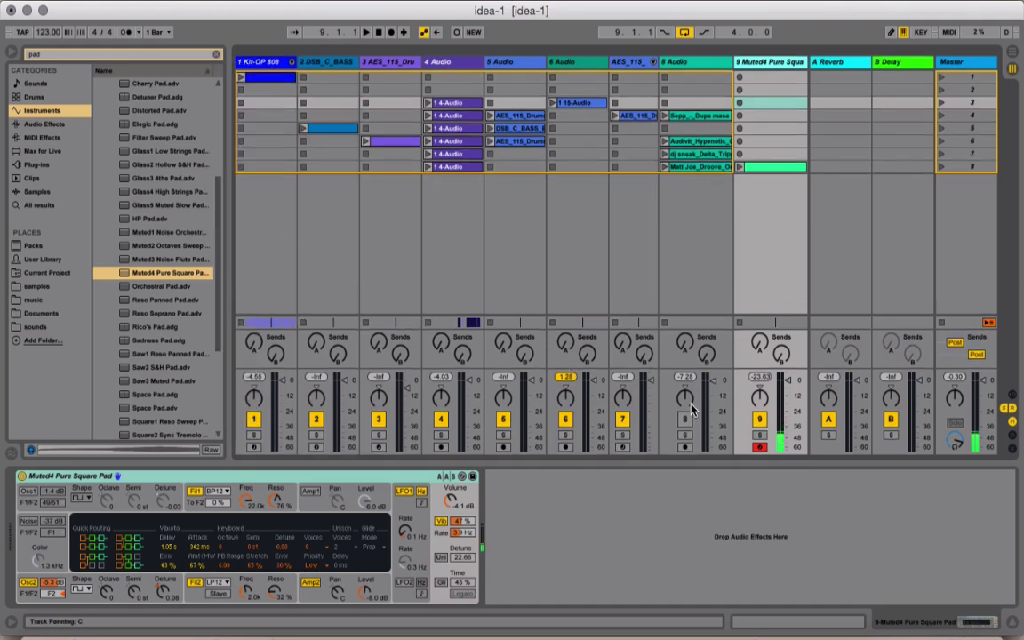
key("Tab")
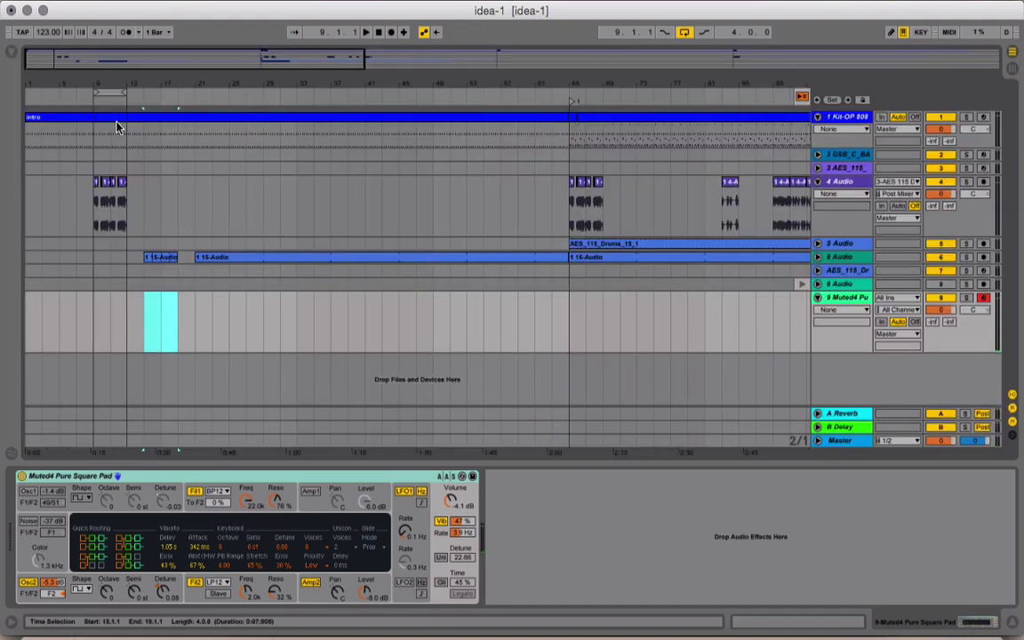
left_click(86, 94)
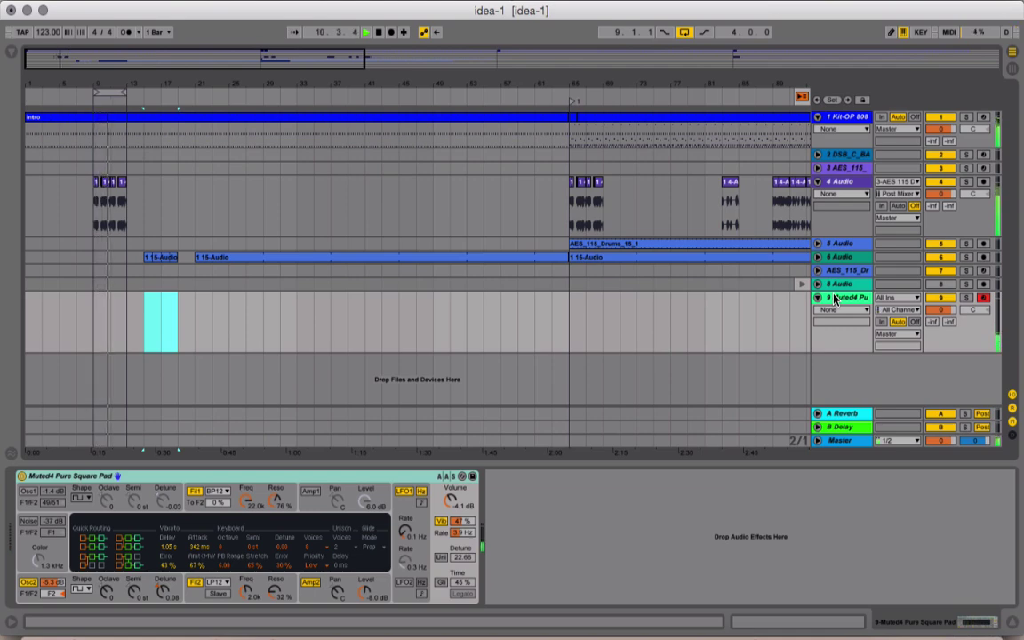
key("Tab")
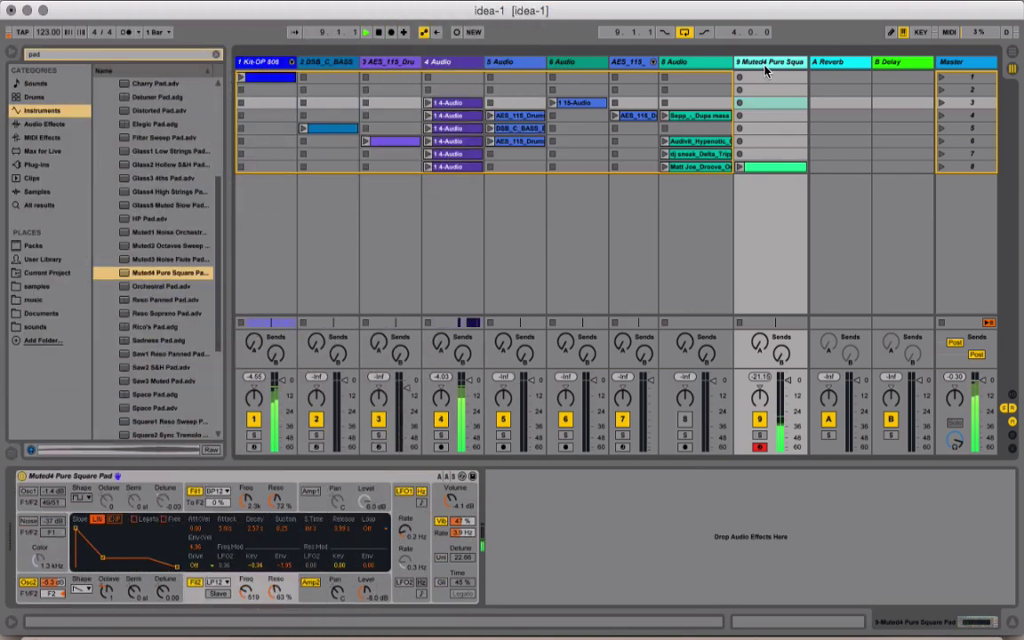
- Insert an audio track after the Muted4 Pure Square Pad track and set its audio input to 9-Muted4 Pure Square Pad
right_click(766, 71)
left_click(709, 155)
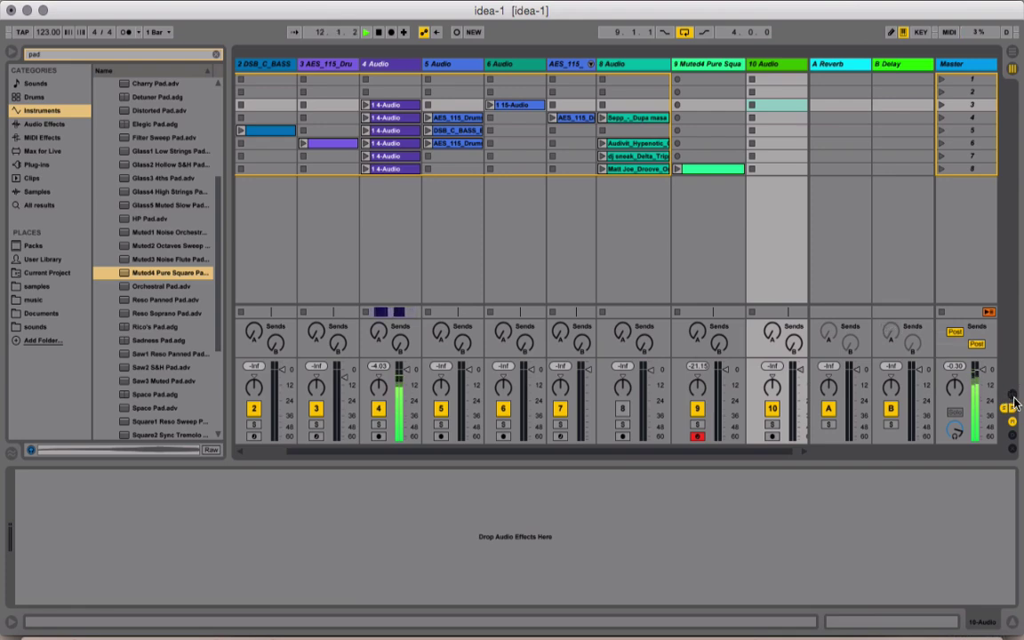
left_click(1013, 399)
left_click(794, 253)
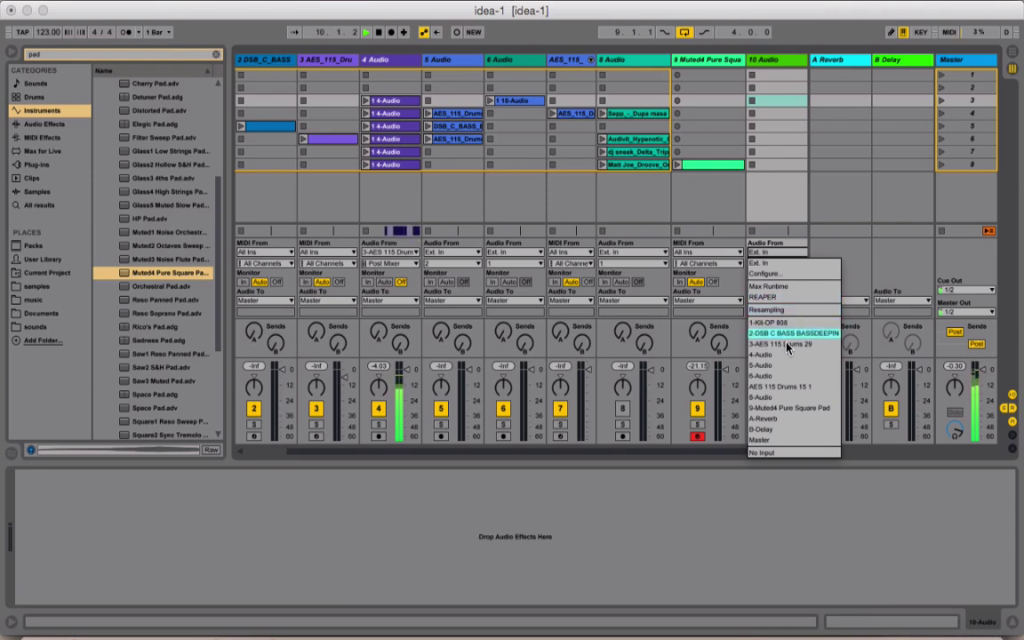
left_click(782, 408)
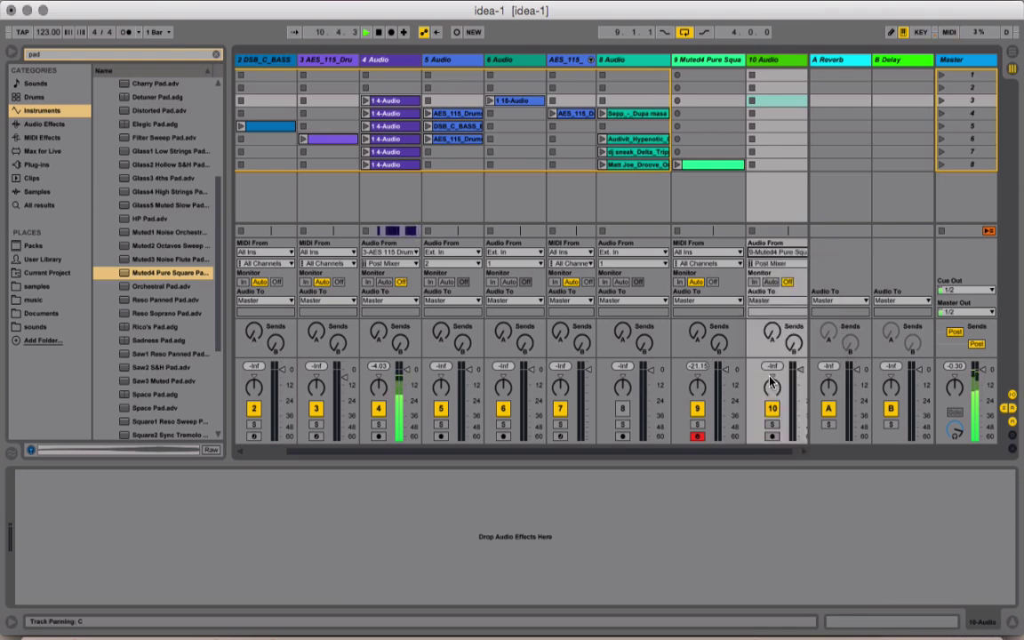
- Arm 10 Audio with monitoring set to In, record into its scene 3 slot and set the pad track's monitoring to In
left_click(753, 281)
left_click(772, 435)
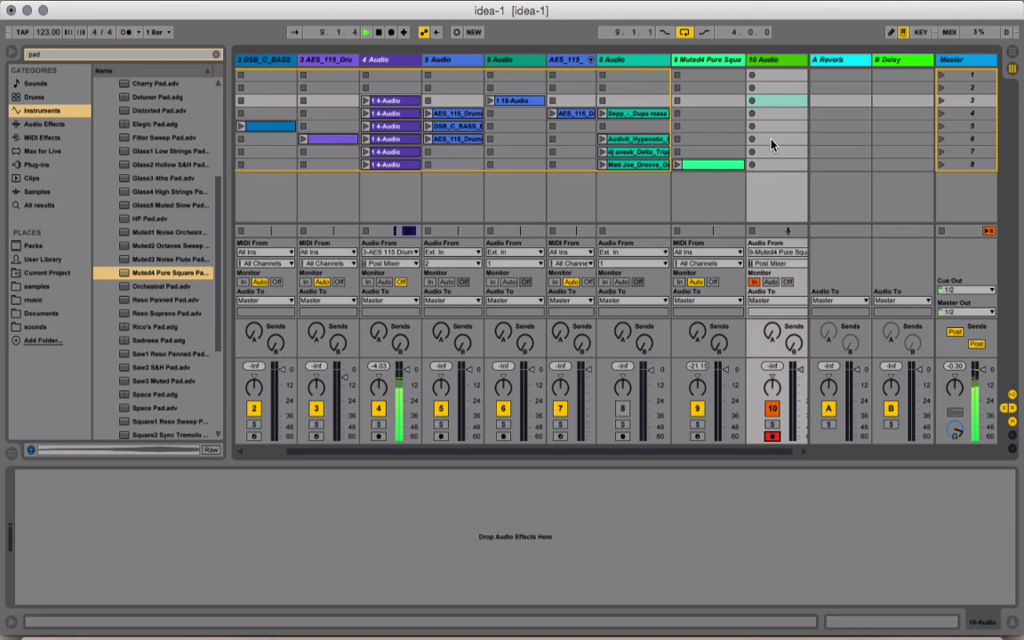
scroll(700, 80, "right", 1)
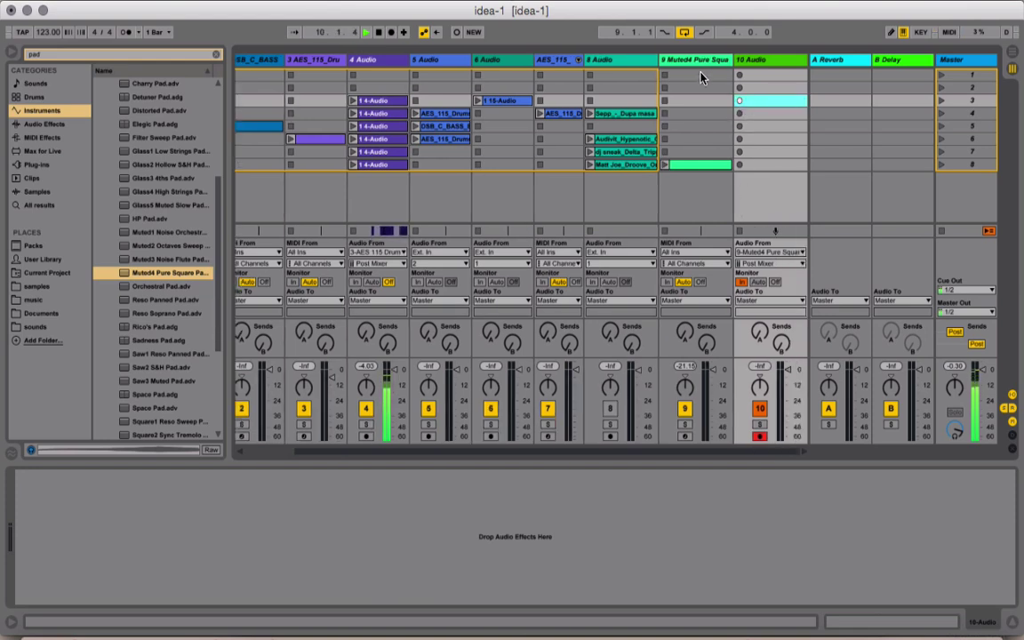
left_click(695, 62)
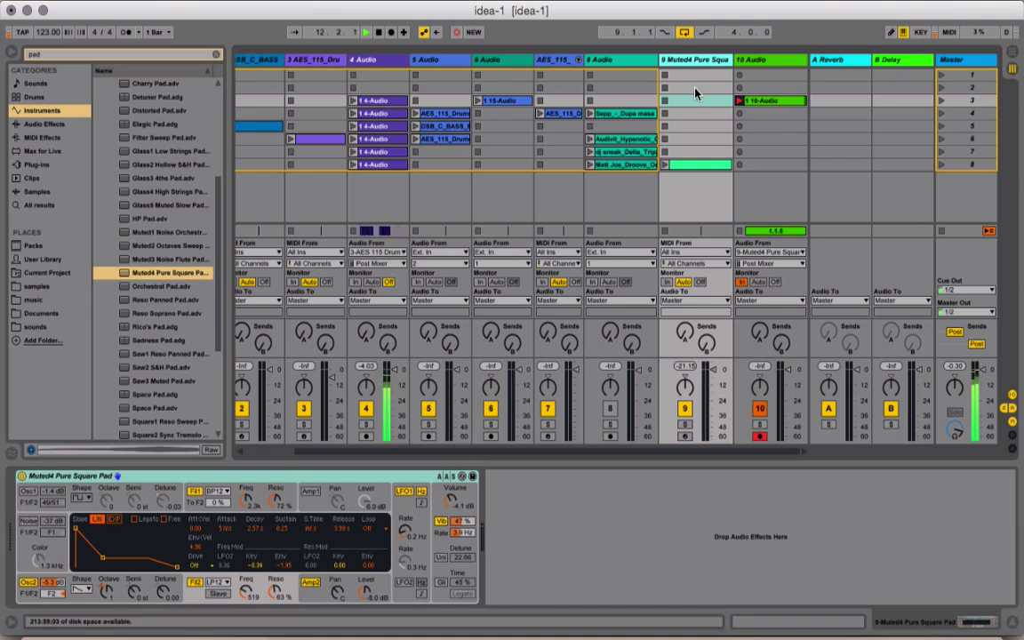
left_click(669, 283)
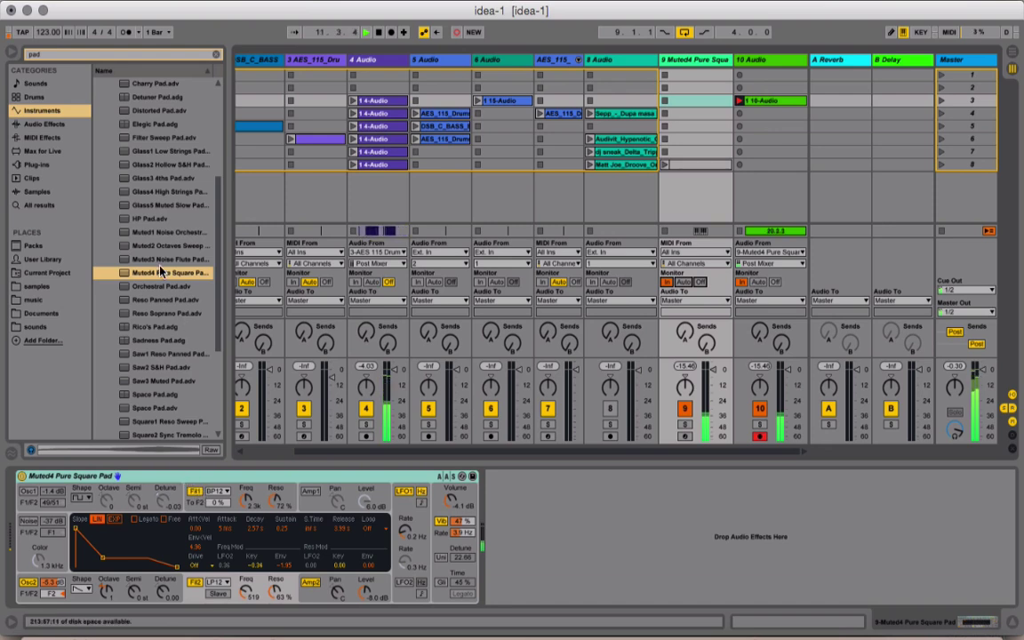
- Swap the preset on the 9 MIDI track to Orchestral Pad and on to Thick Chord Pad while recording continues
left_click_drag(145, 289, 173, 480)
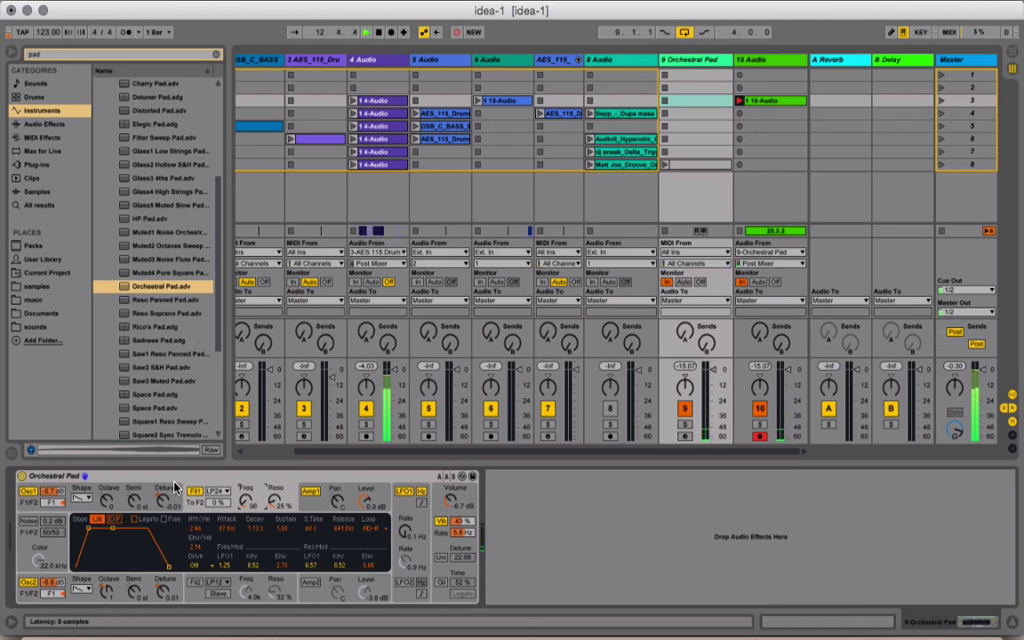
left_click(169, 487)
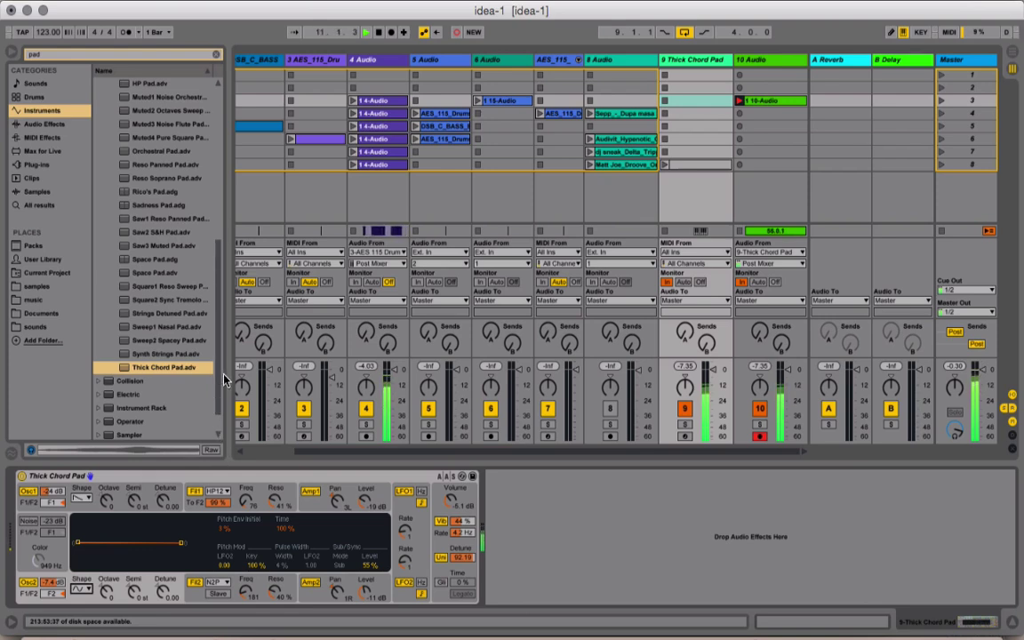
left_click_drag(222, 377, 207, 374)
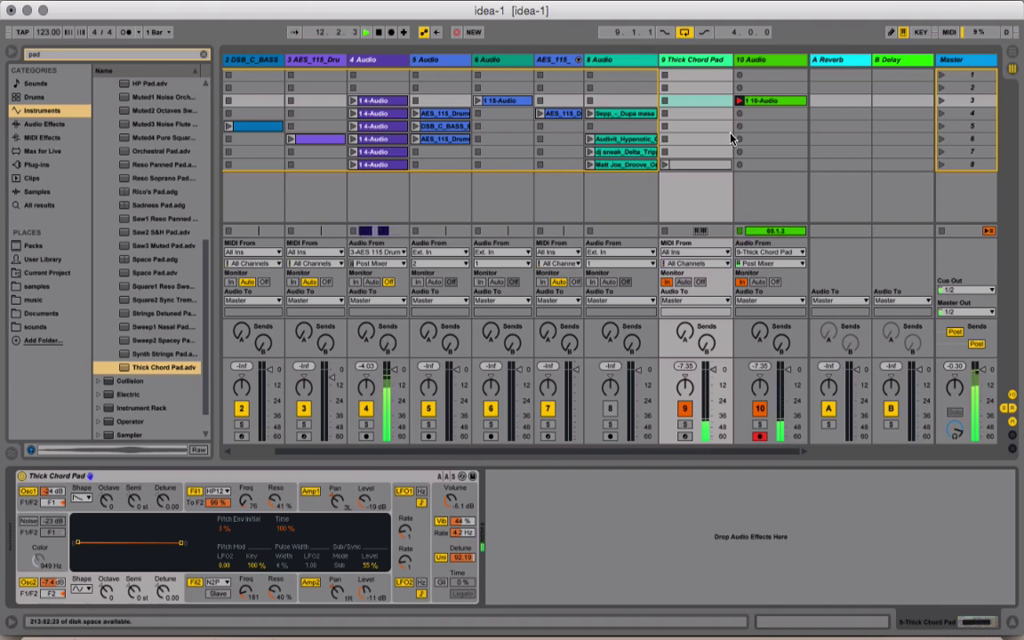
- Stop the recording and playback, and open the recorded 10-Audio clip in scene 3 with its track monitoring on Auto
left_click(685, 138)
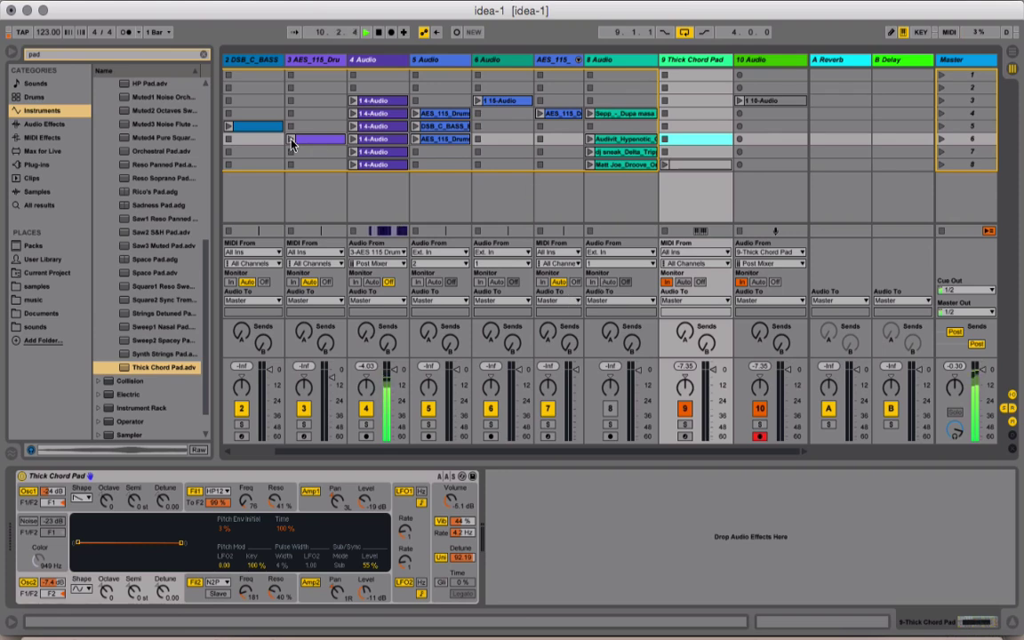
key("space")
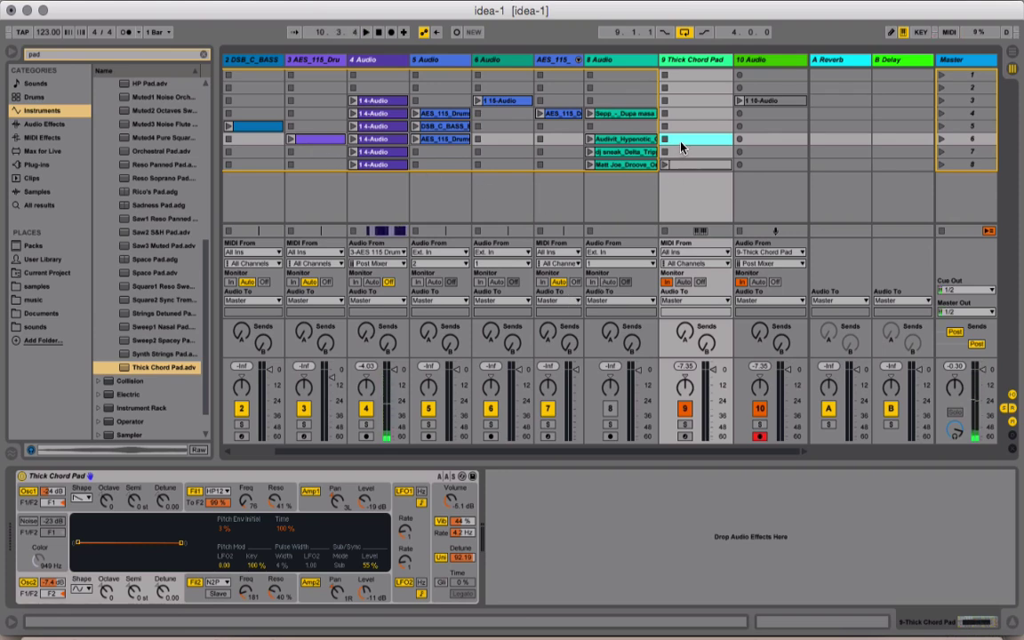
left_click(769, 101)
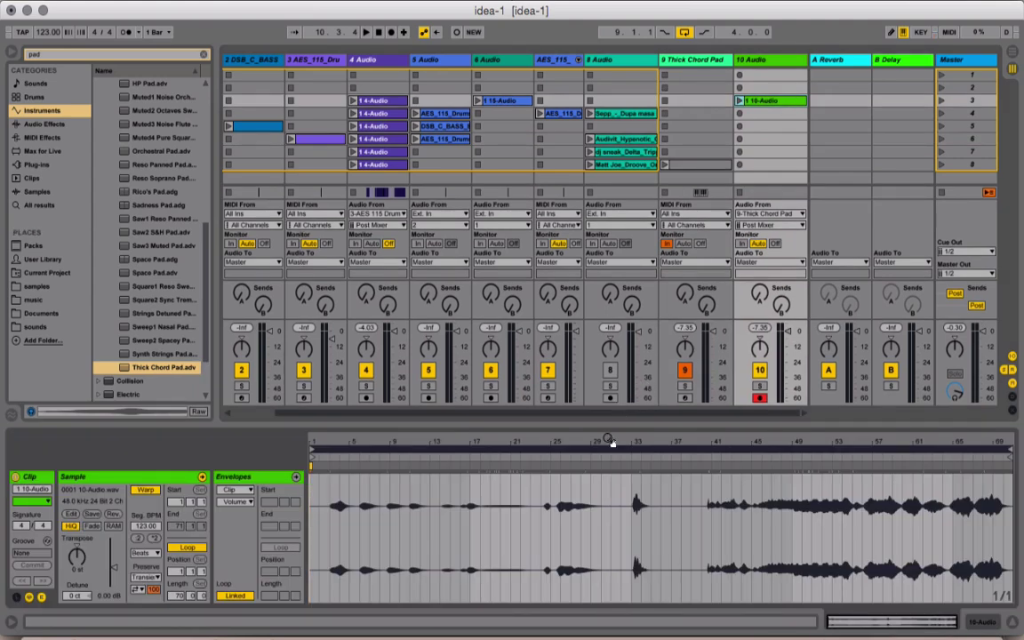
- Play the recorded 10-Audio clip, shorten its loop to the first 22 bars and copy it into scene 4
key("space")
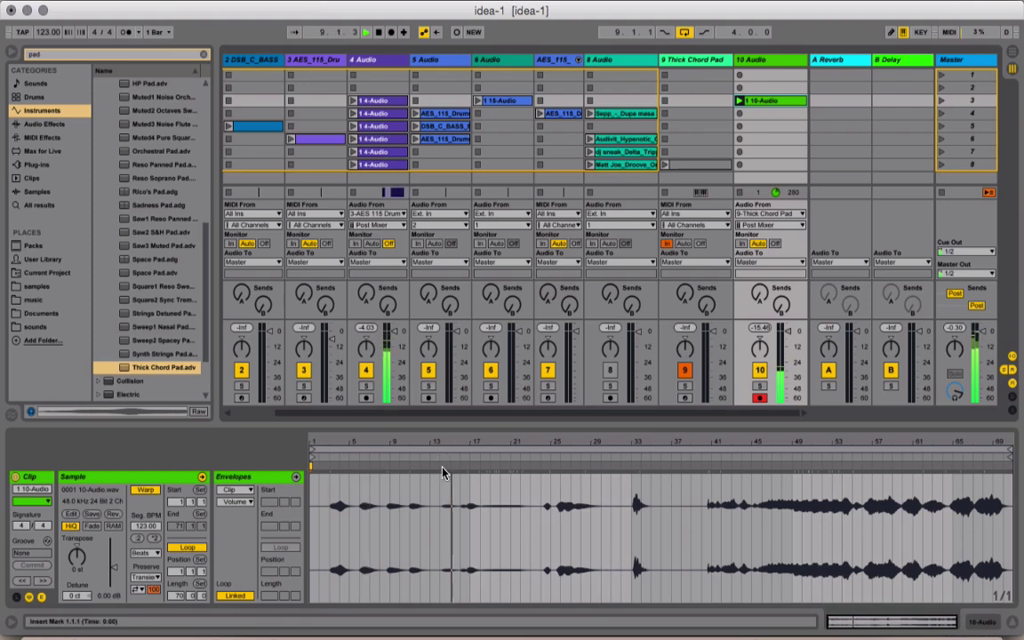
left_click(477, 459)
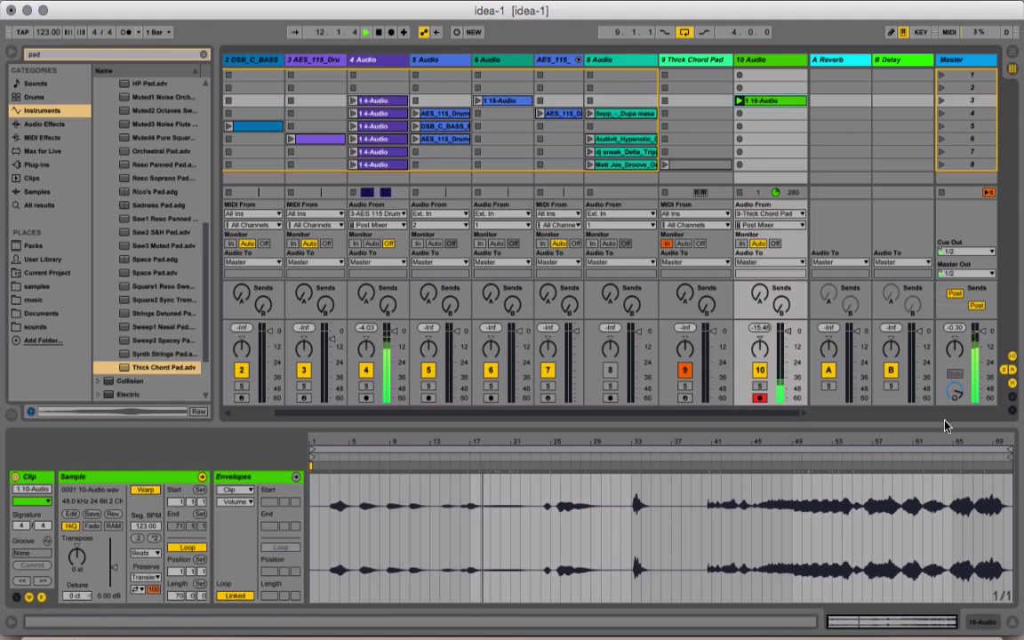
left_click_drag(1010, 451, 533, 454)
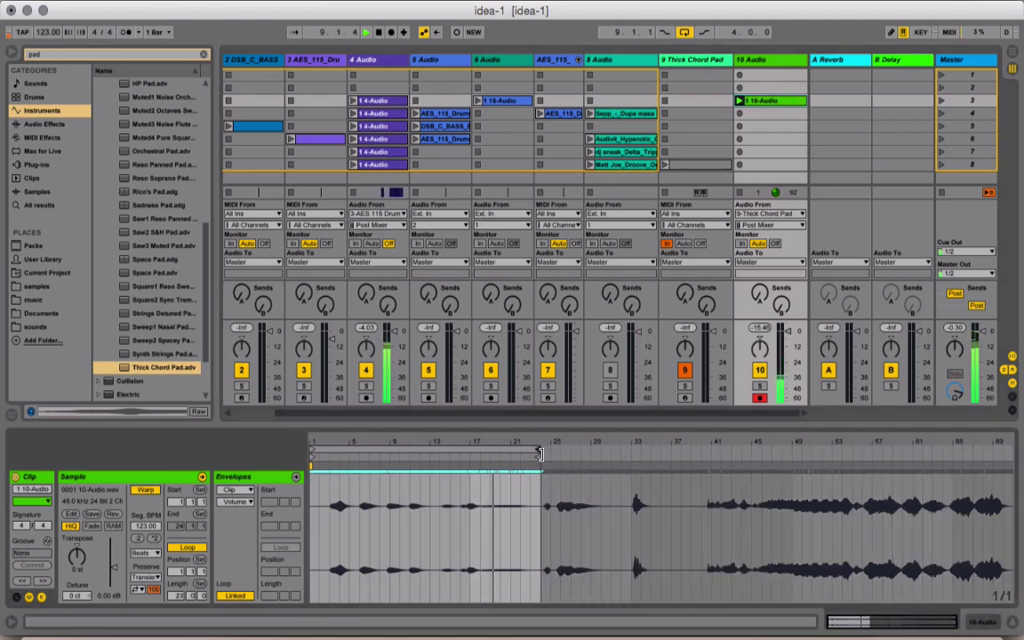
left_click(775, 116)
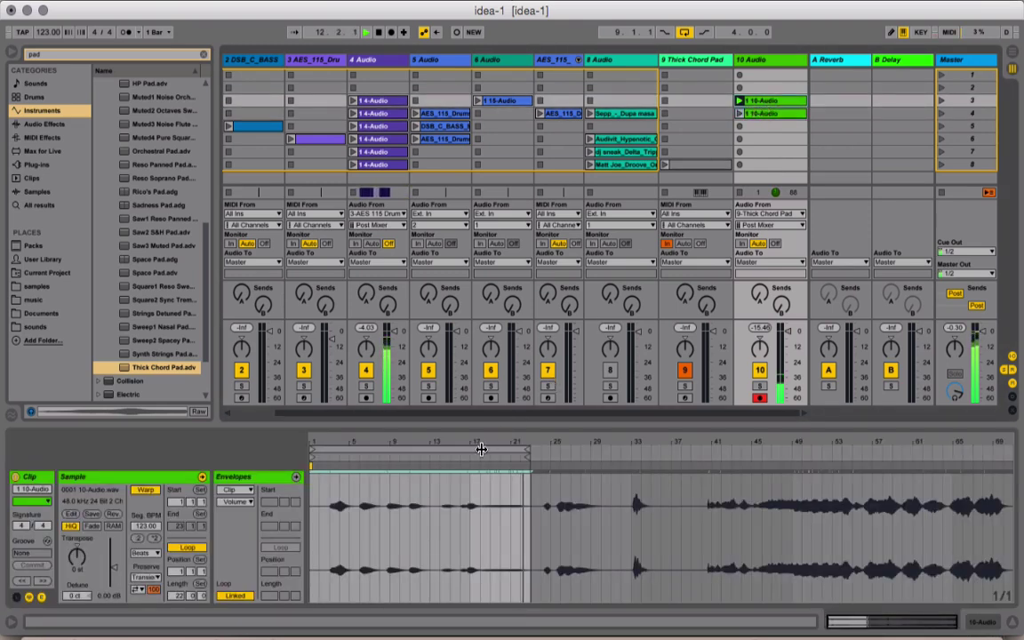
- Move the scene 3 clip's loop to bar 24, shorten it to 7 bars and copy the clip into scene 5
left_click_drag(479, 447, 709, 441)
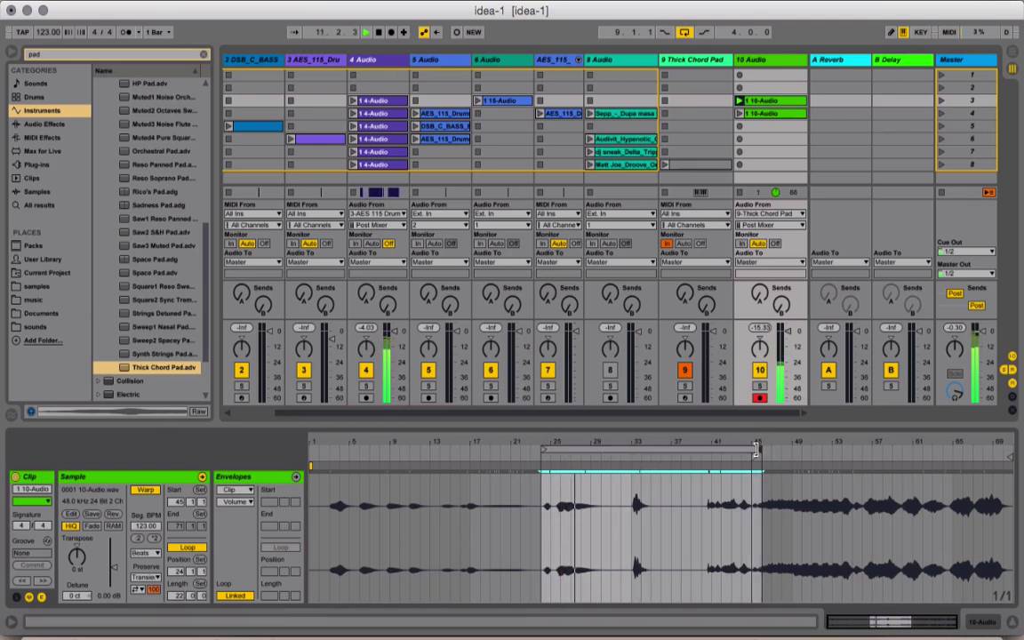
left_click_drag(757, 448, 609, 449)
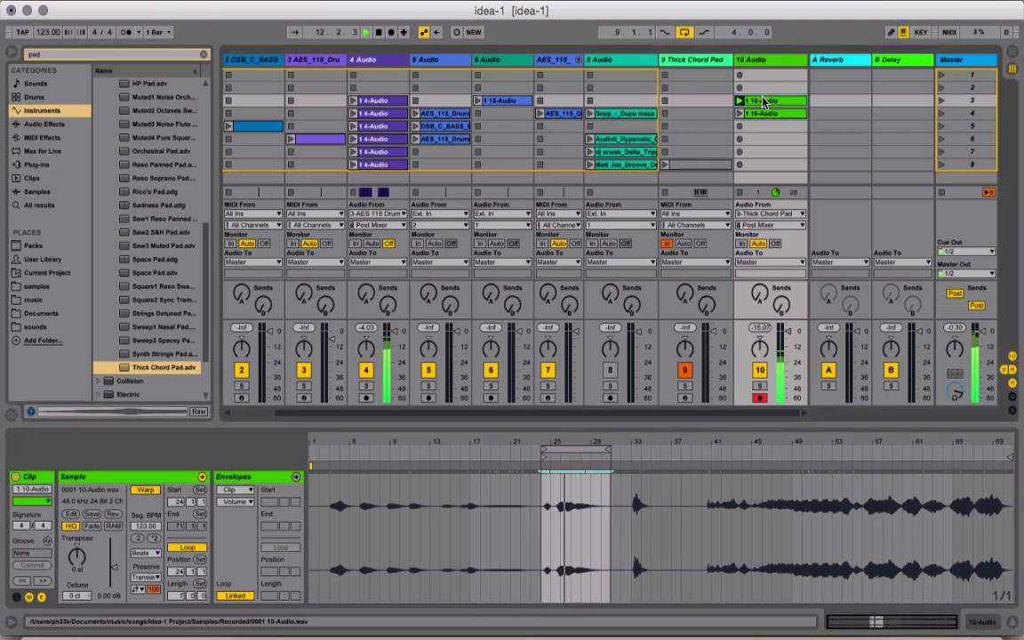
left_click_drag(761, 100, 760, 126)
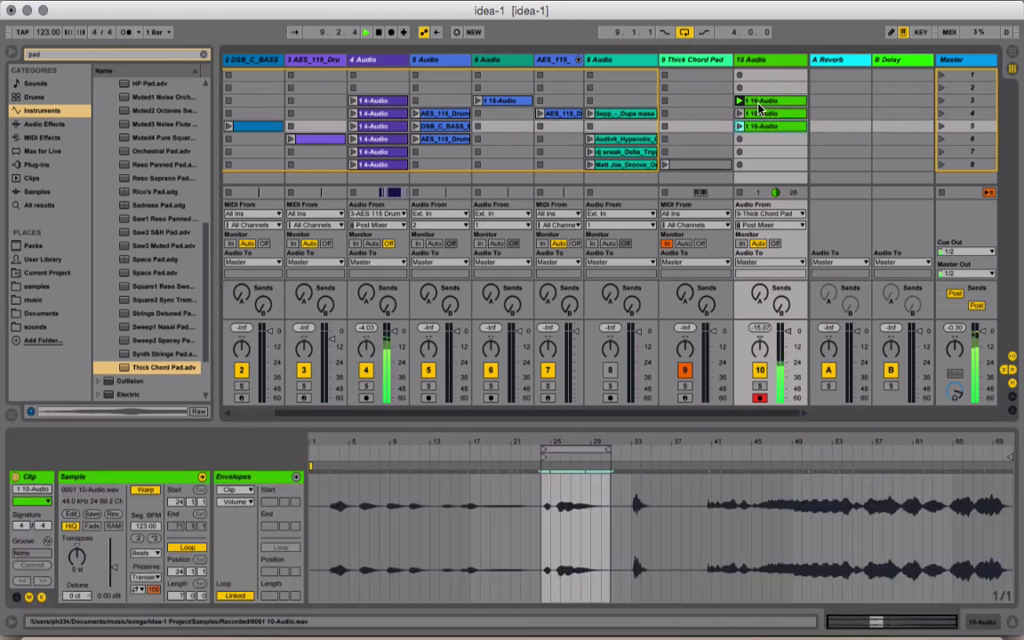
- Move the scene 3 clip's seven-bar loop to bar 47 and paste a copy of the clip into scene 6
left_click_drag(579, 447, 724, 449)
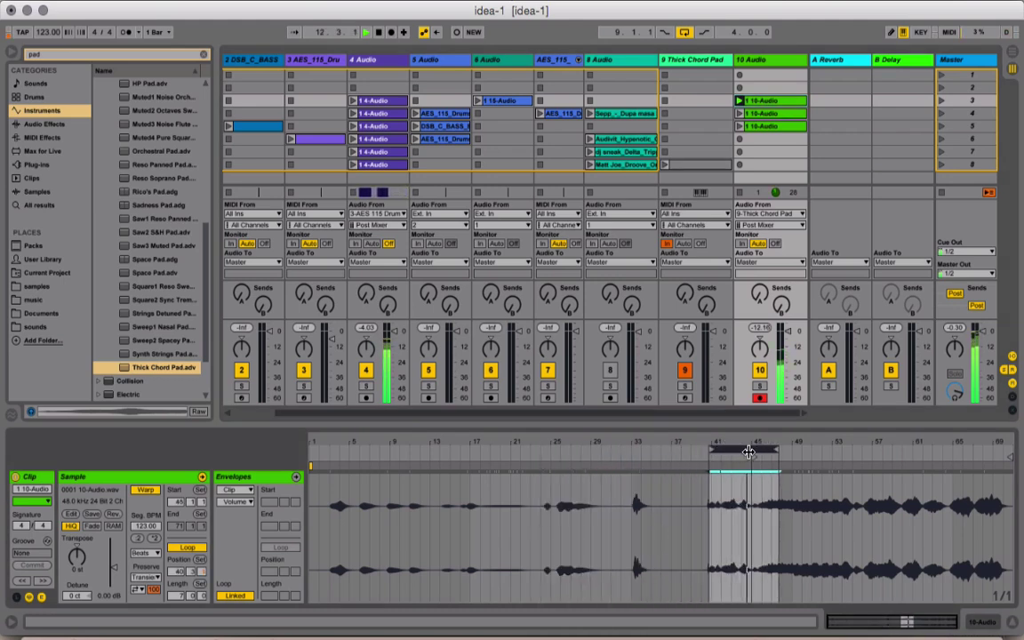
left_click_drag(736, 452, 810, 447)
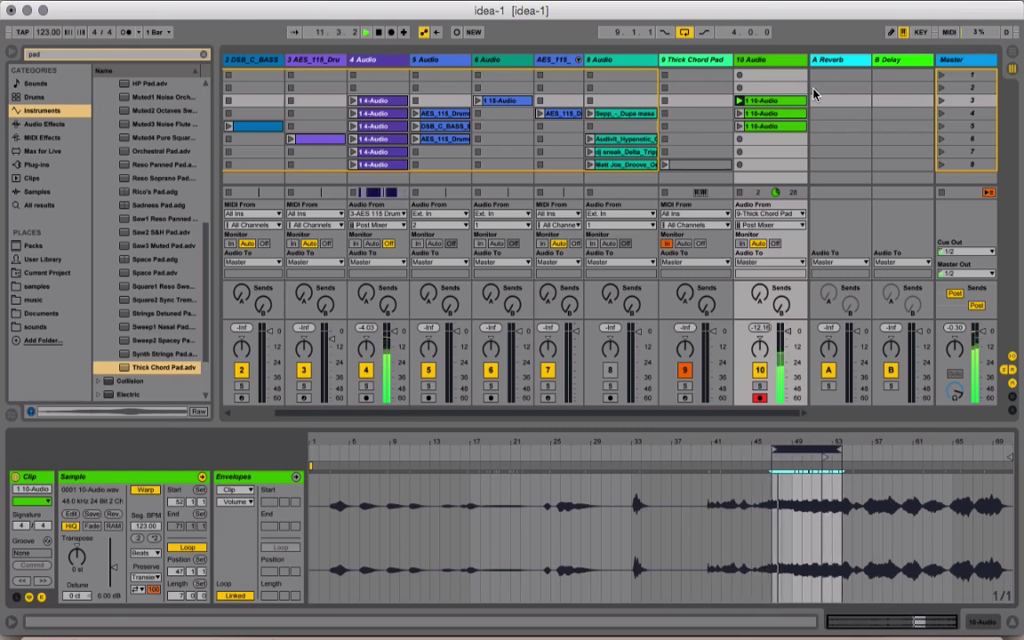
left_click(767, 140)
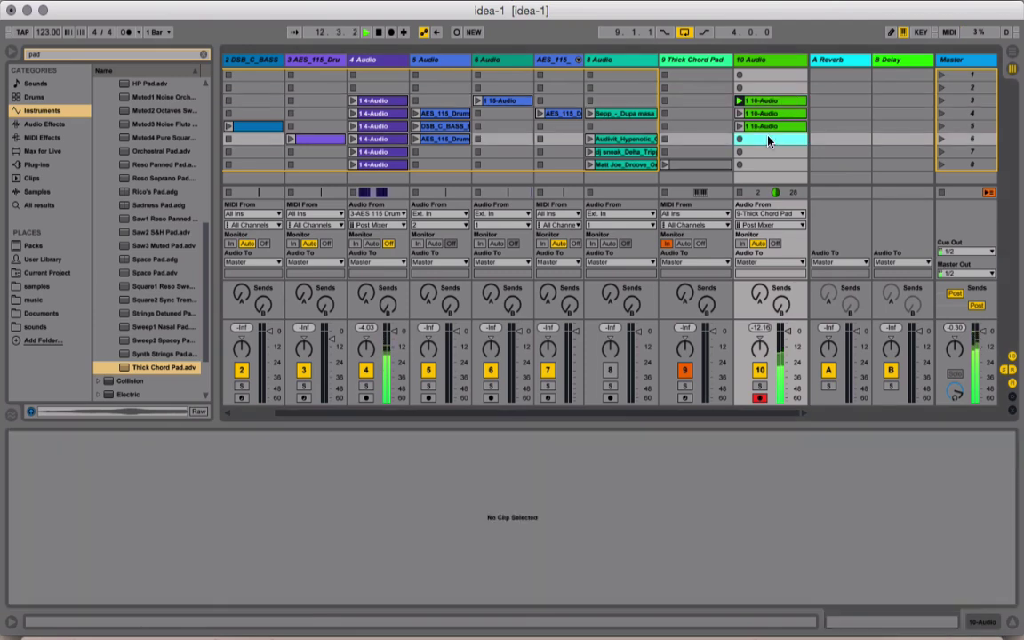
key("ctrl+v")
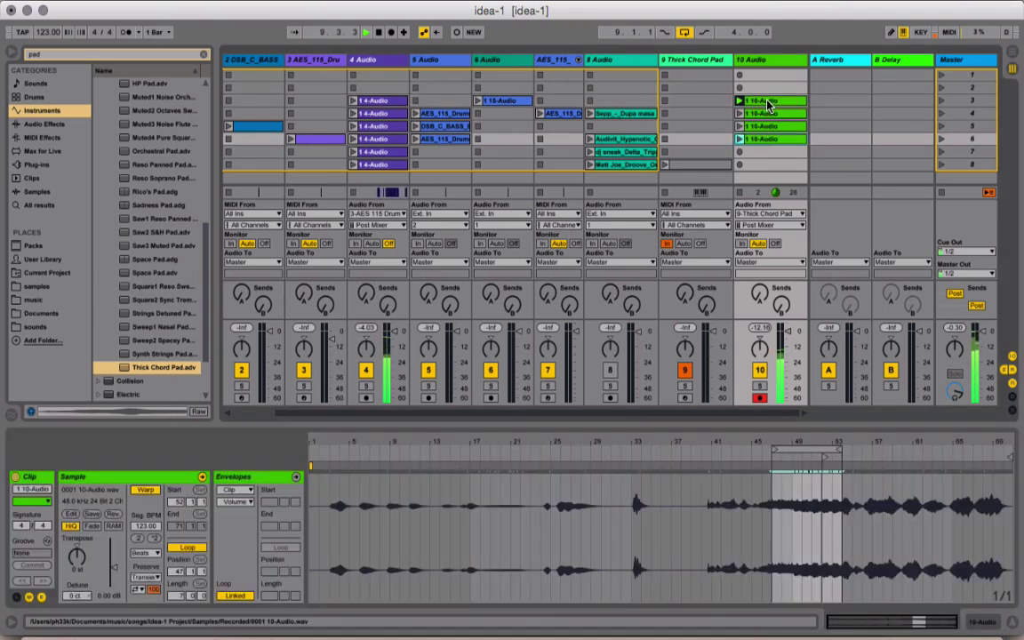
- Copy the scene 3 clip into scene 7 of 10 Audio and reduce the copy's loop to one bar at bar 49
left_click(768, 103)
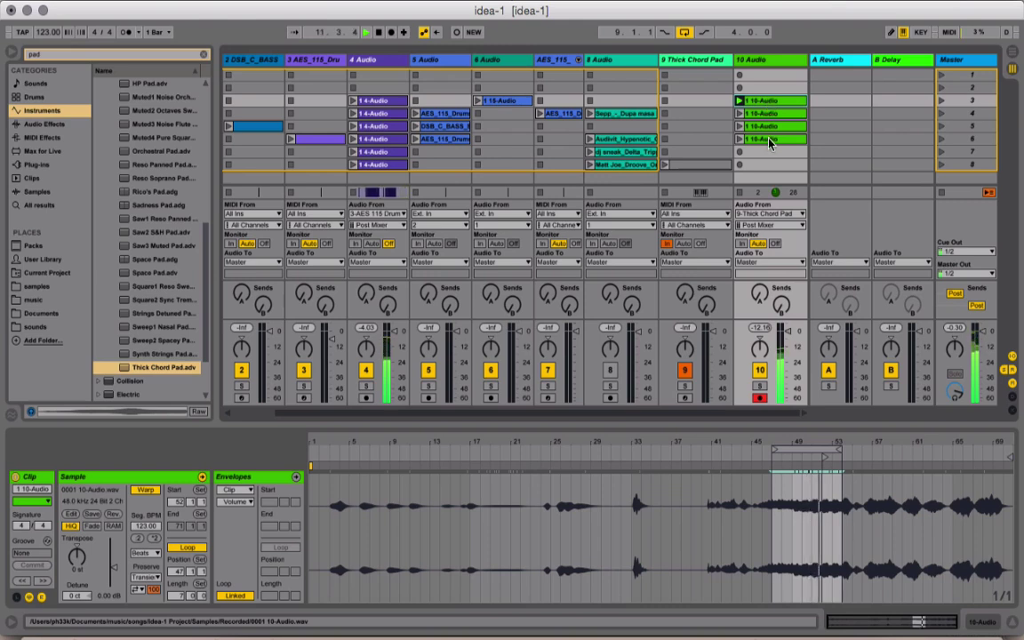
left_click(770, 101)
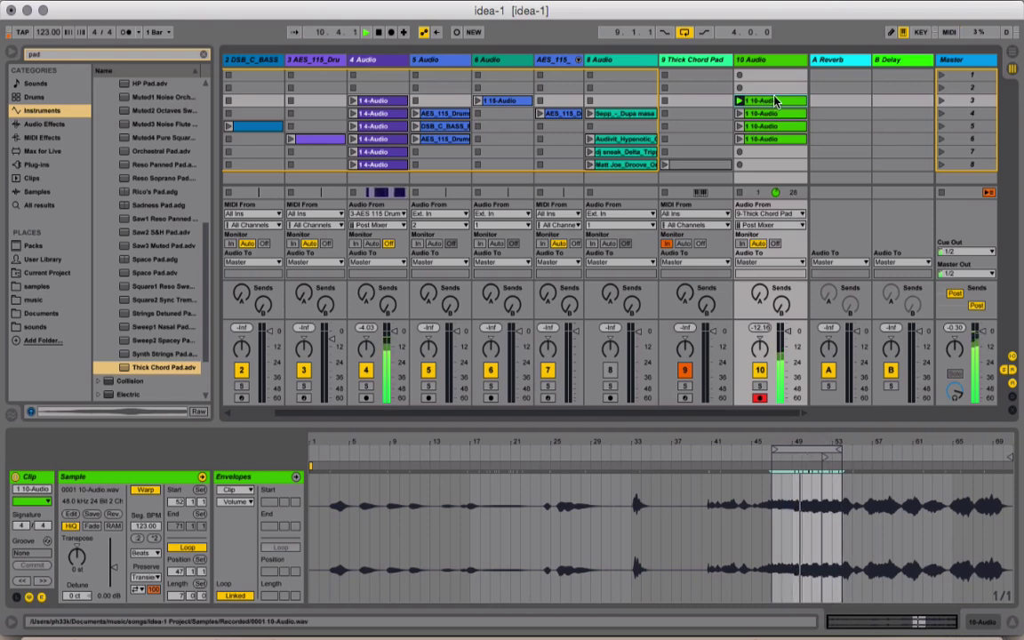
left_click(761, 151)
key("ctrl+v")
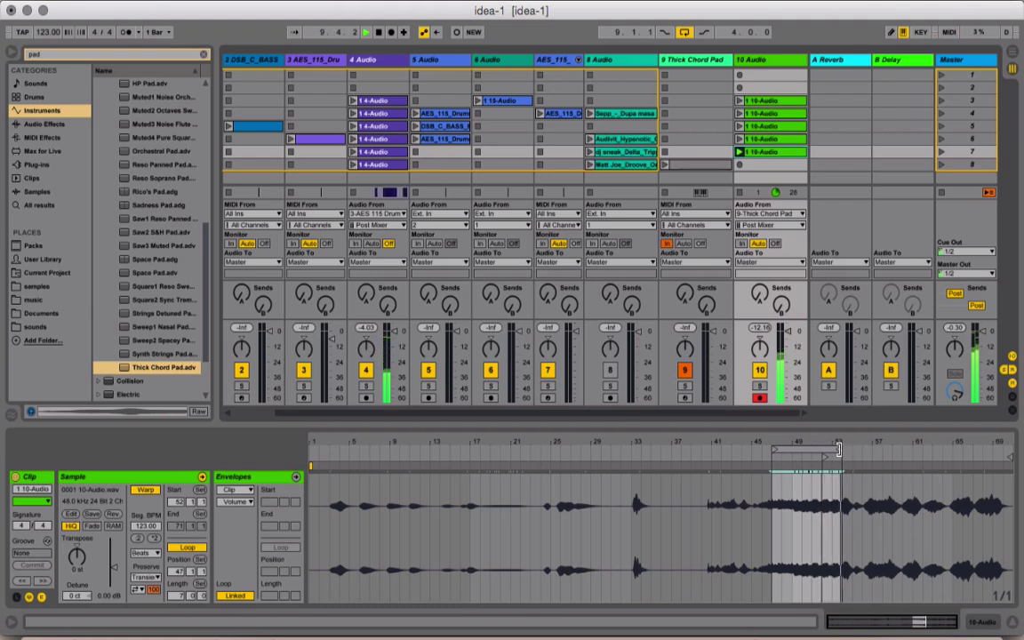
mouse_move(838, 449)
left_mouse_down()
mouse_move(777, 452)
mouse_move(798, 444)
left_mouse_up()
scroll(797, 444, "up", 3)
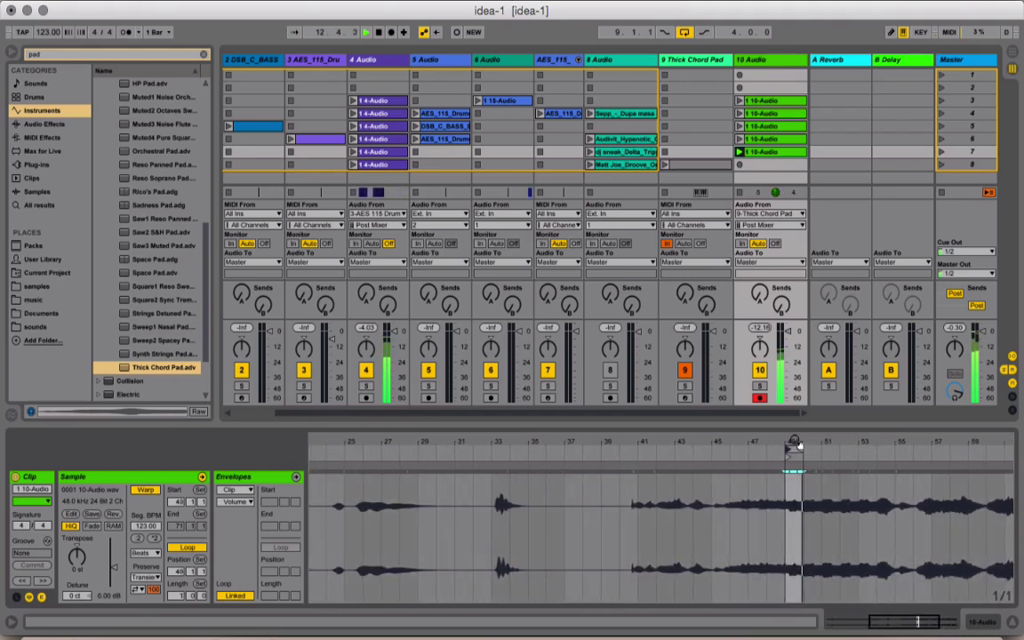
- Lower the 10 Audio track's volume to about -8 dB, hide the input/output section and fine-tune the level during playback
left_click_drag(786, 331, 786, 342)
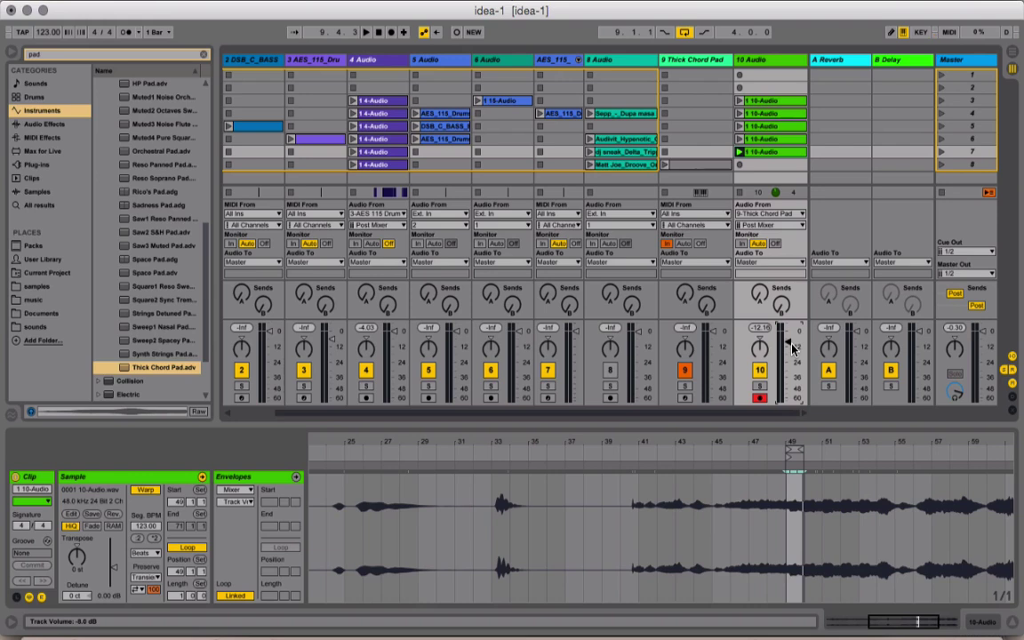
left_click(1013, 369)
key("space")
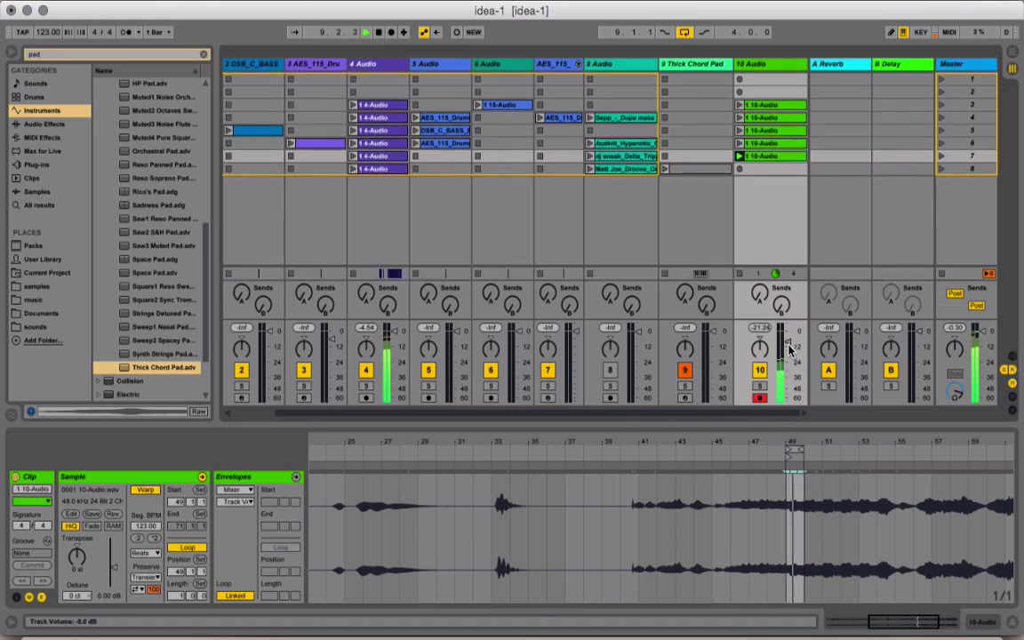
left_click_drag(787, 342, 782, 328)
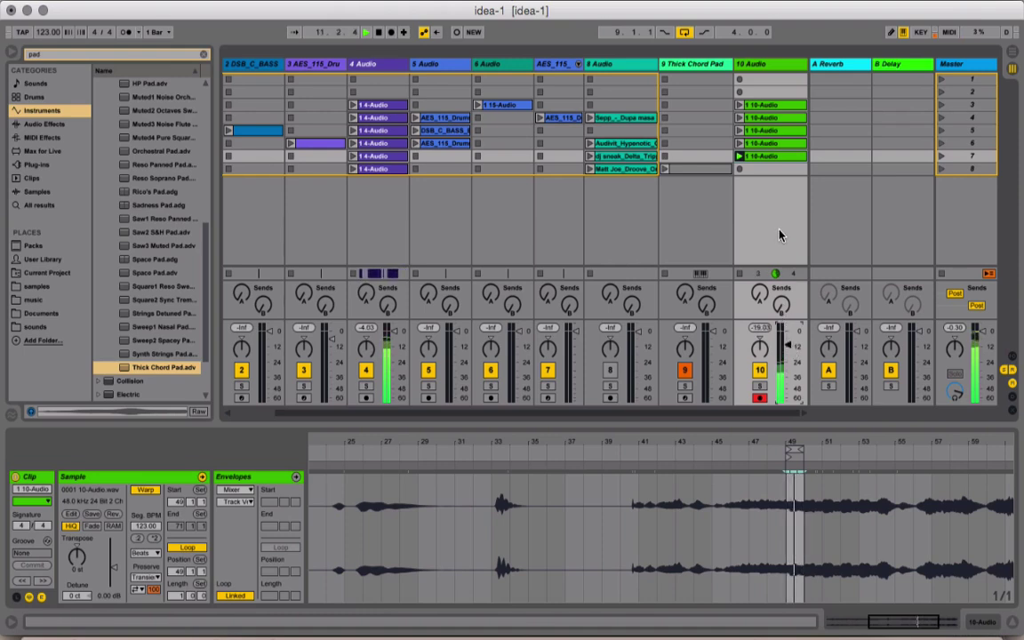
- Clear the browser search, find Auto Filter among the audio effects and load it onto the 10 Audio track
left_click(67, 124)
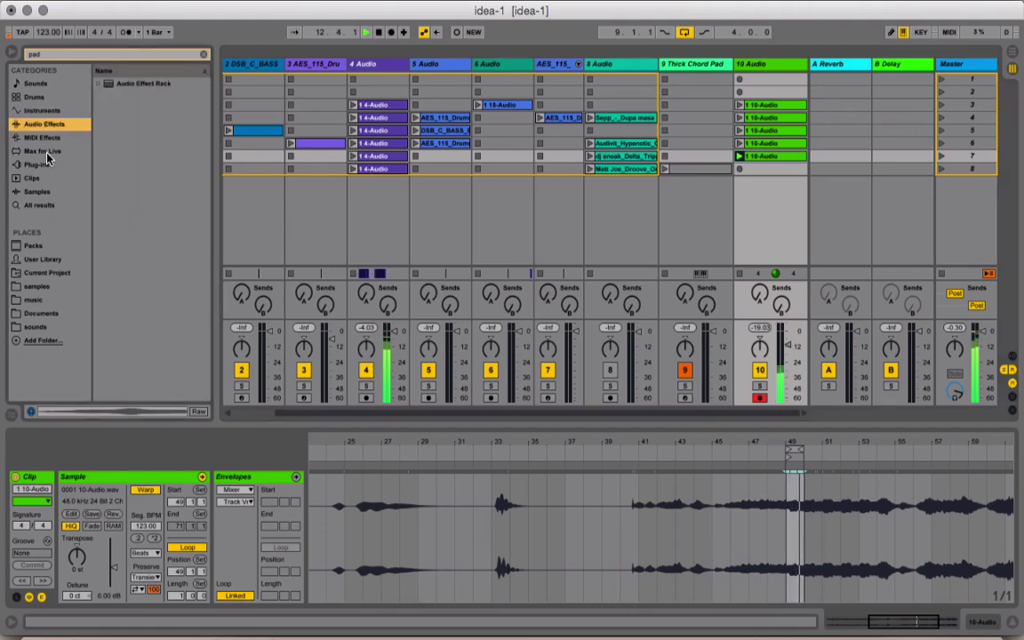
left_click(203, 54)
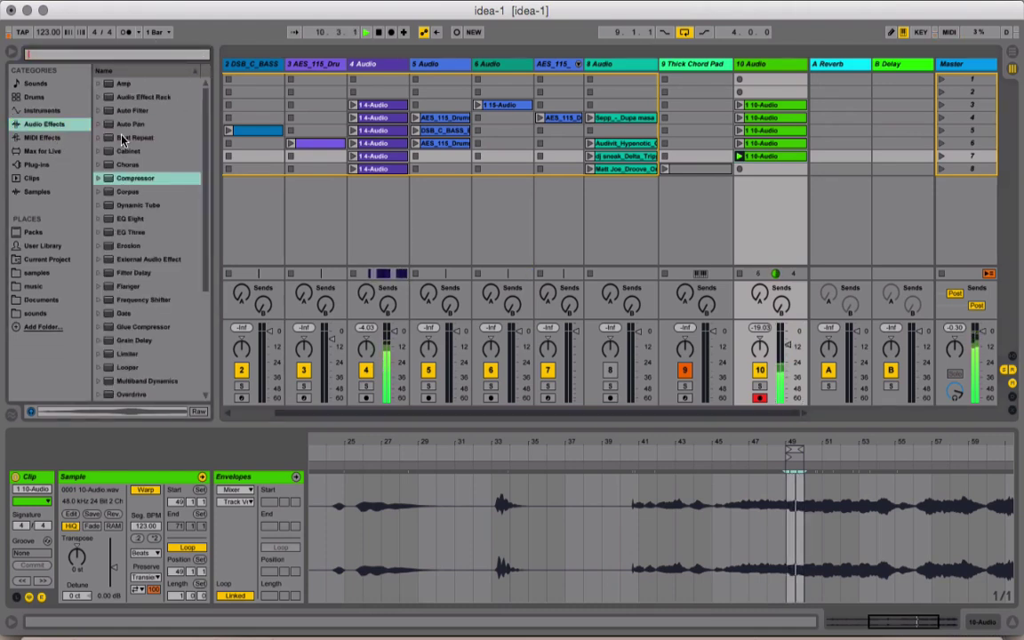
left_click(105, 110)
left_click(693, 134)
left_click(770, 223)
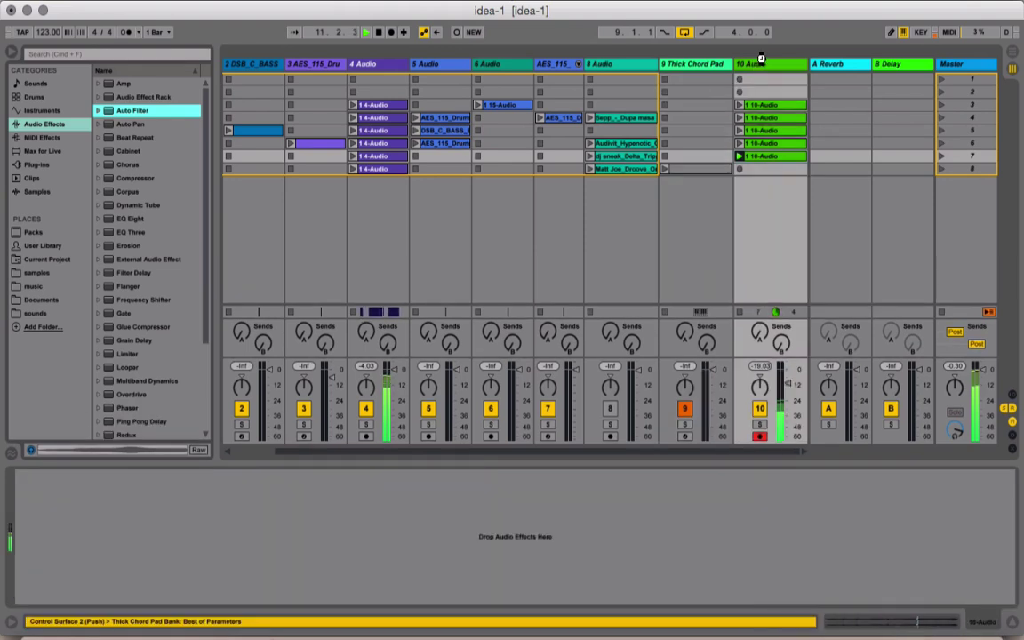
double_click(134, 110)
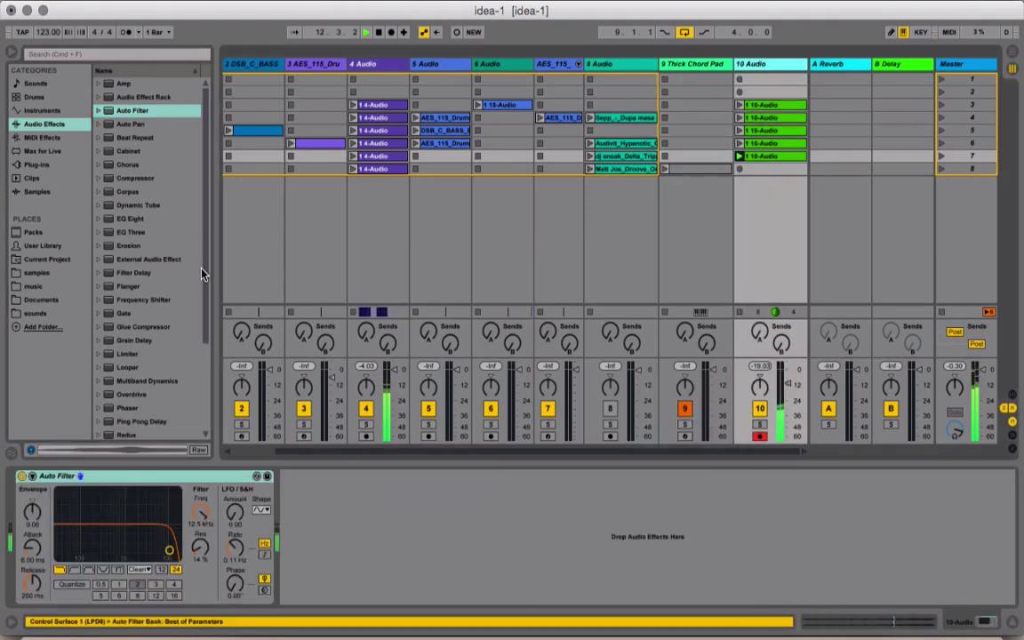
- Add Corpus after Auto Filter with the String resonator, Width 67%, ListeningR 72%, Tune 113.38, Decay 348 ms and Material -21%
left_click_drag(144, 192, 355, 533)
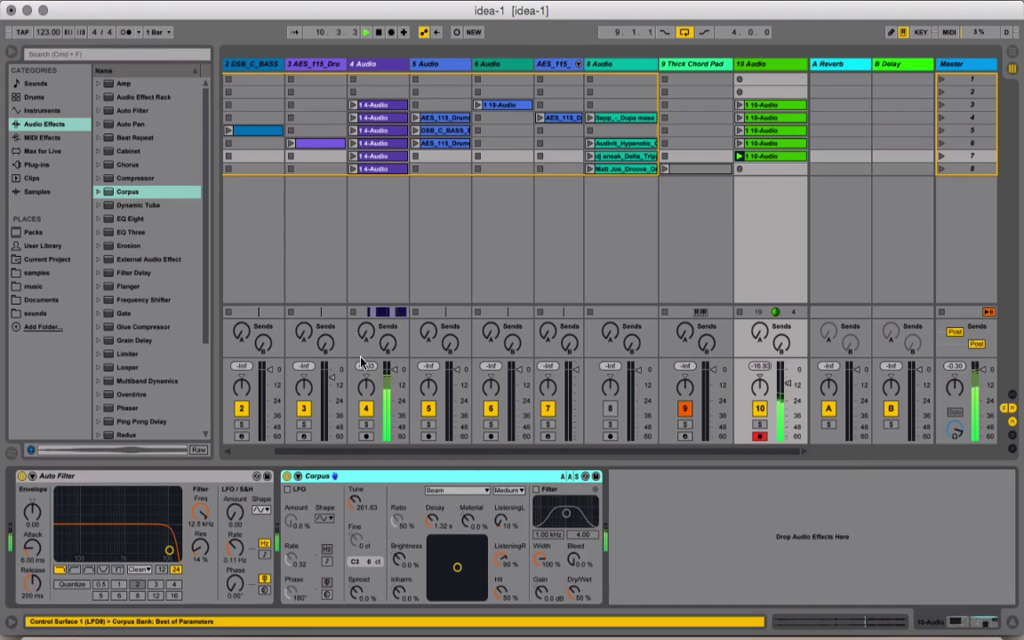
left_click(473, 491)
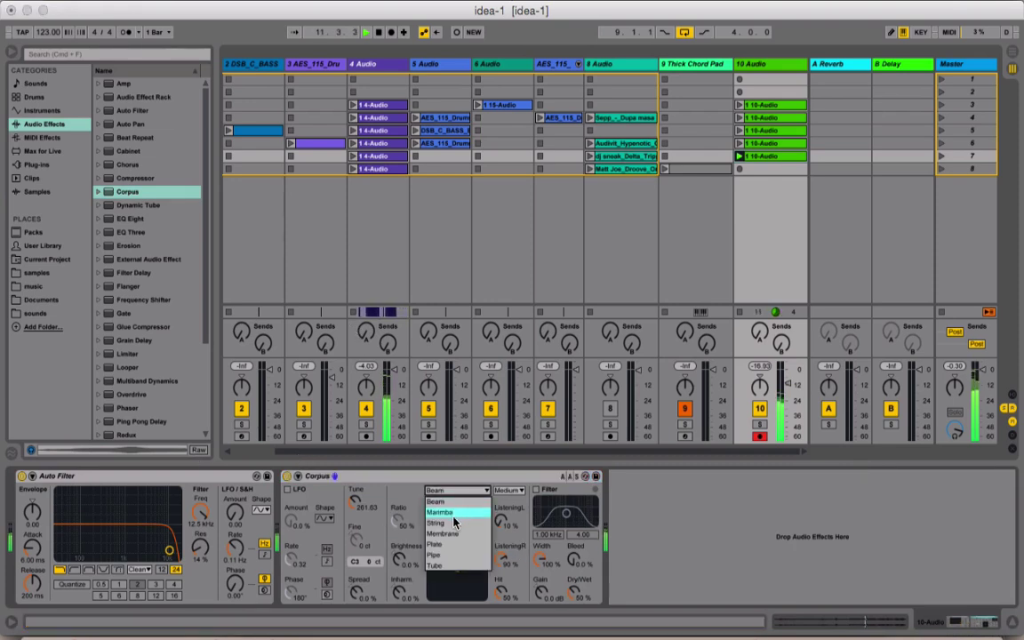
left_click(450, 520)
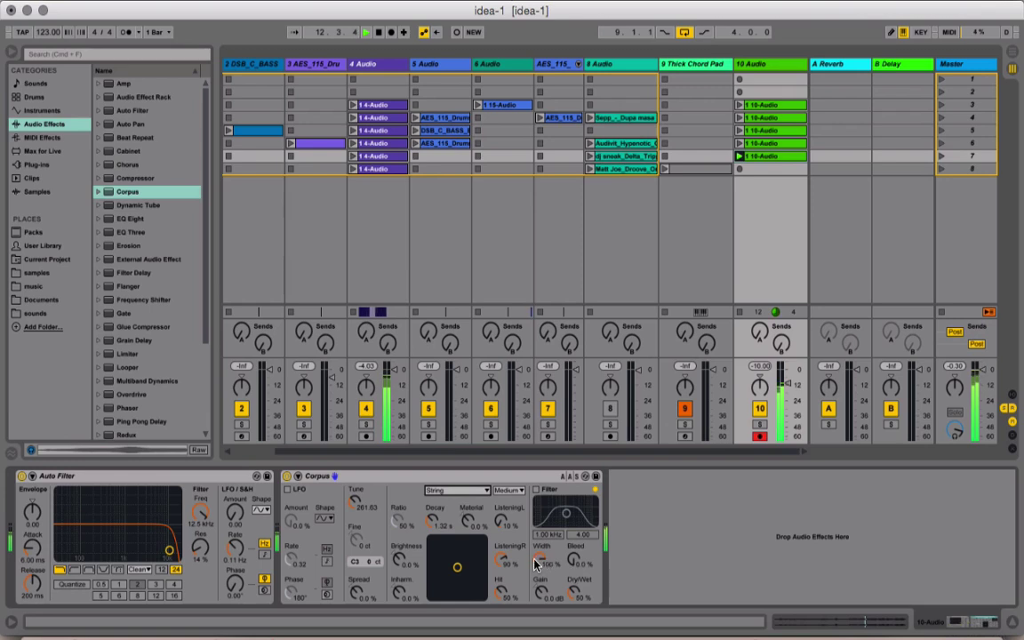
left_click_drag(538, 562, 537, 577)
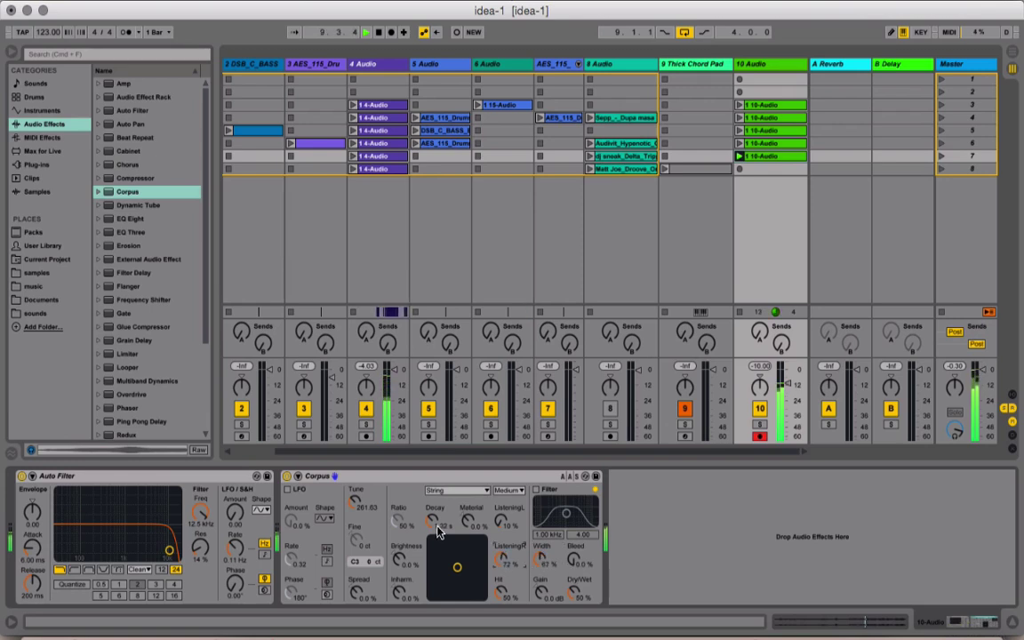
left_click_drag(458, 565, 445, 574)
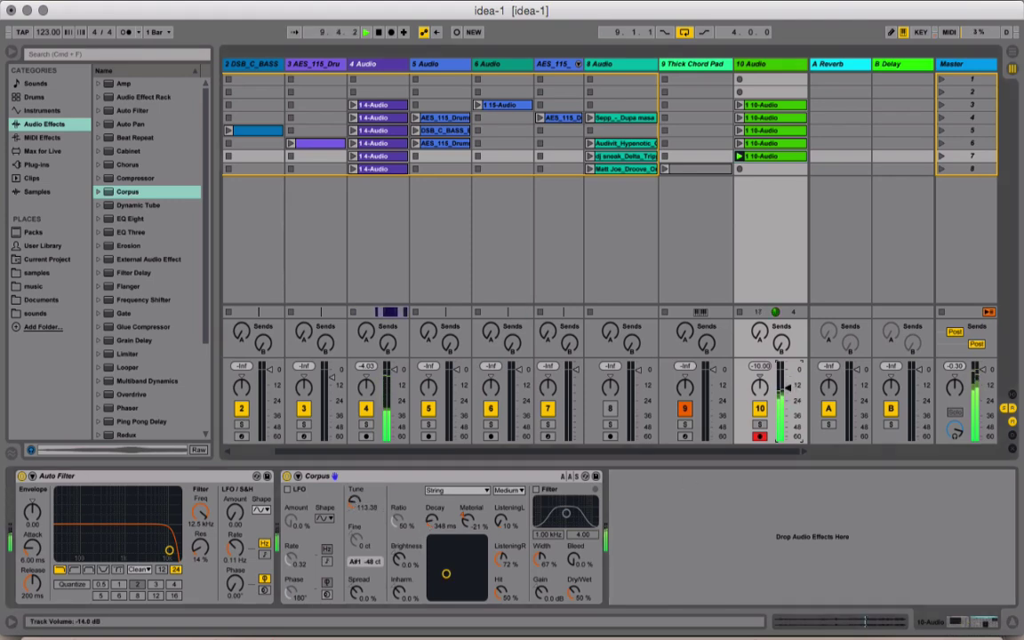
- Move Auto Filter behind Corpus and set its Envelope to 40.3, Attack 3.90 ms, Release 63.6 ms, Freq 1.75 kHz and Res 55%
left_click(128, 484)
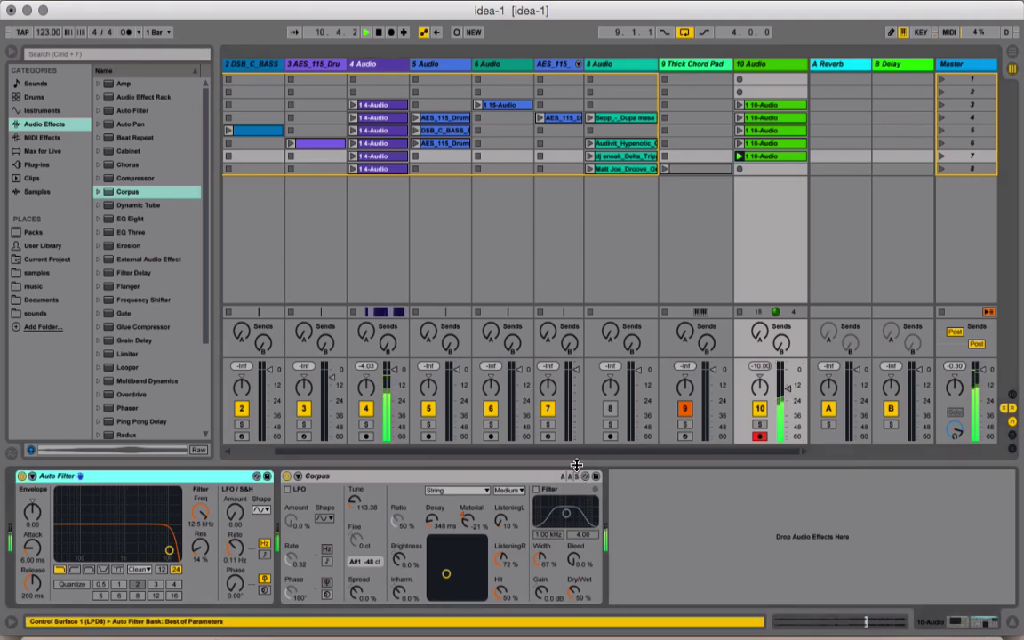
left_click_drag(222, 478, 671, 498)
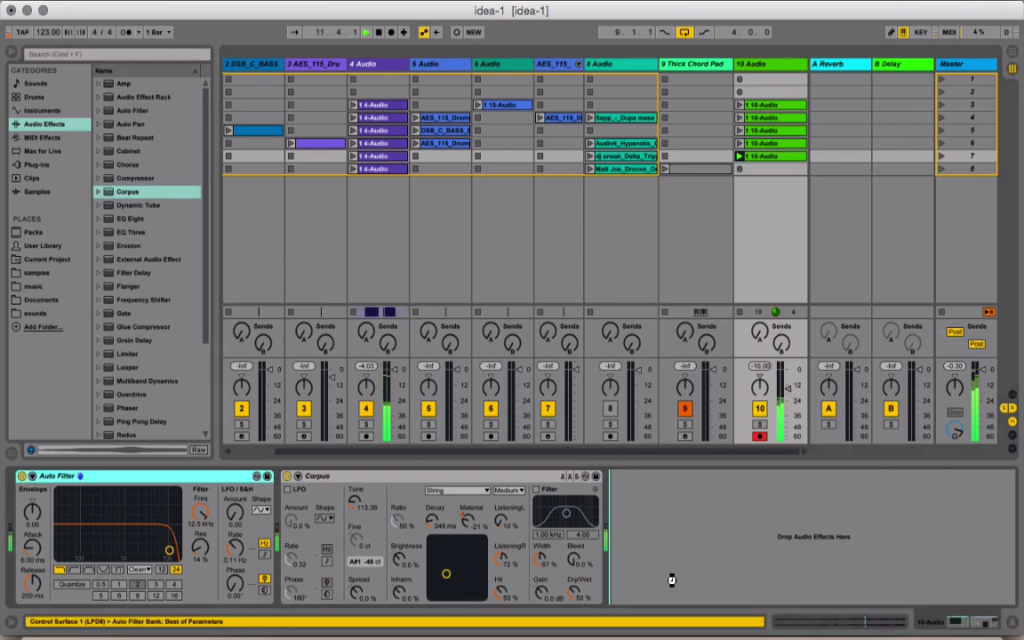
left_click_drag(671, 580, 471, 535)
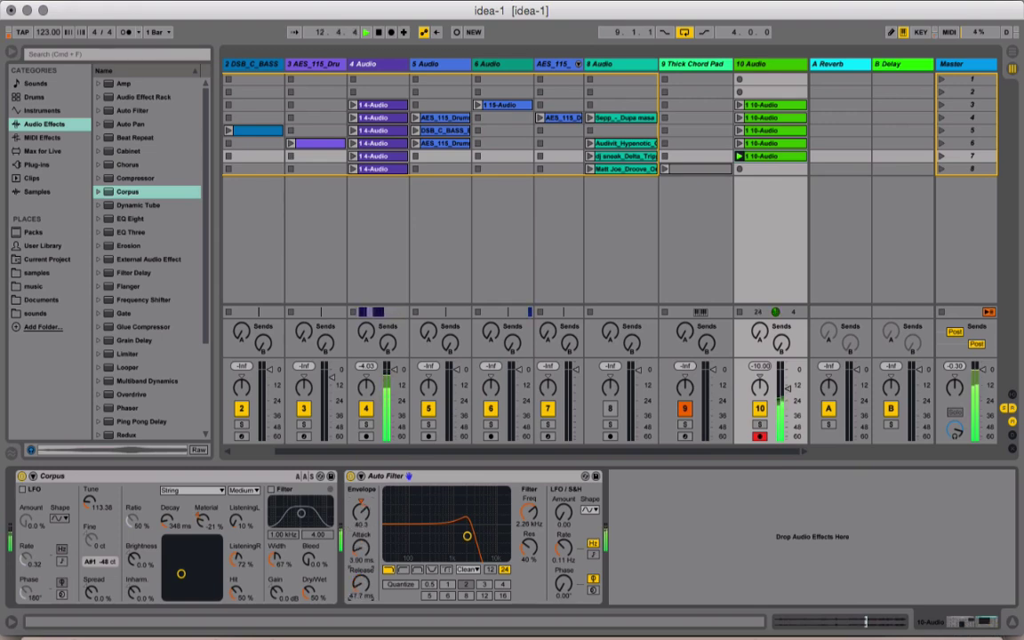
left_click_drag(464, 531, 462, 527)
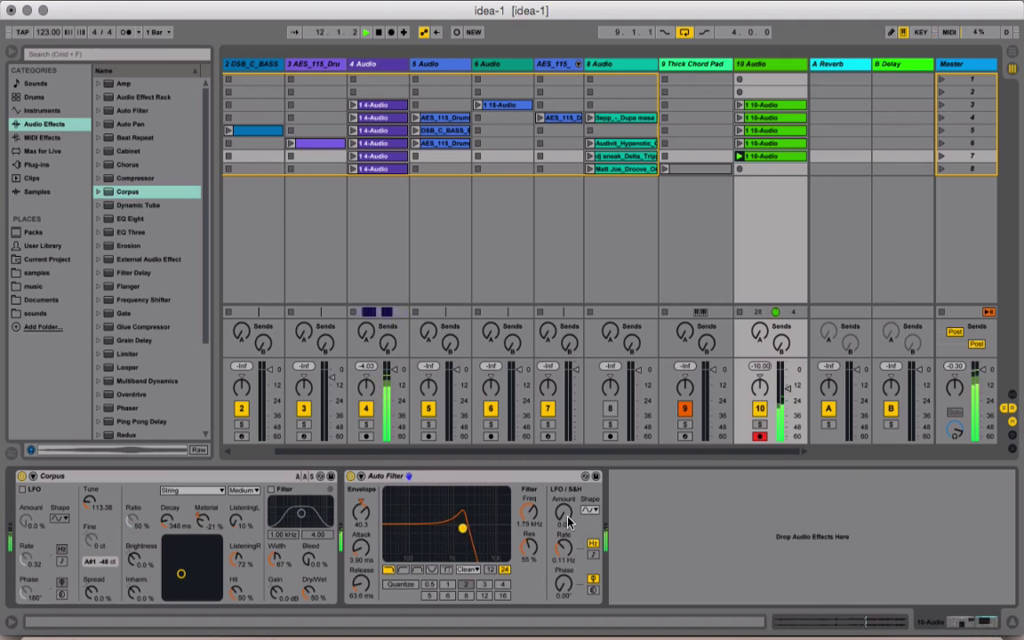
left_click(200, 480)
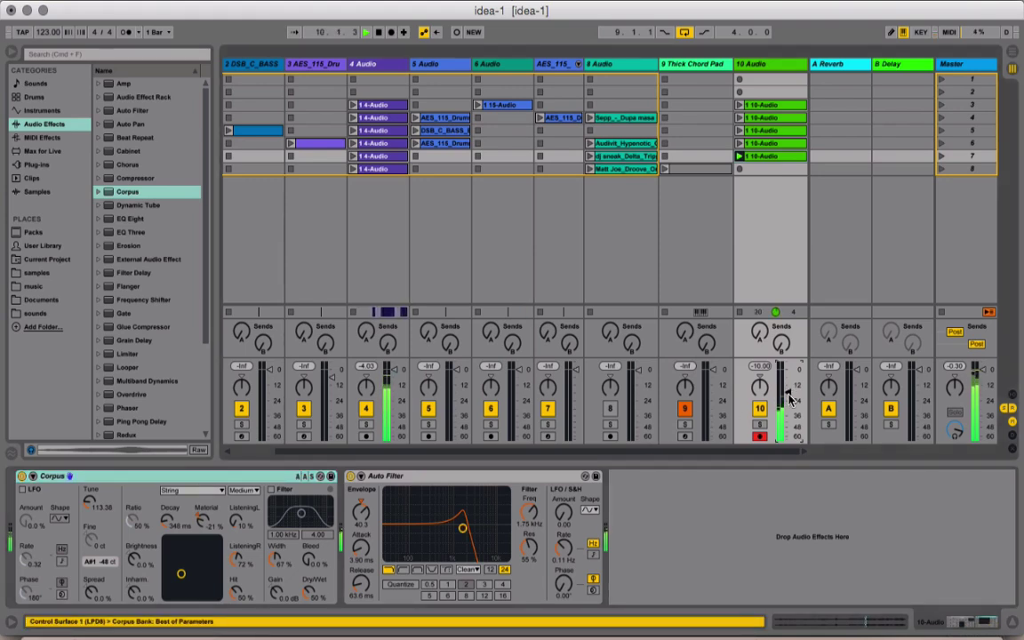
- Place the scene 7 clip of 10 Audio in the arrangement from bar 9 to 13 and restore arrangement playback
left_click(12, 55)
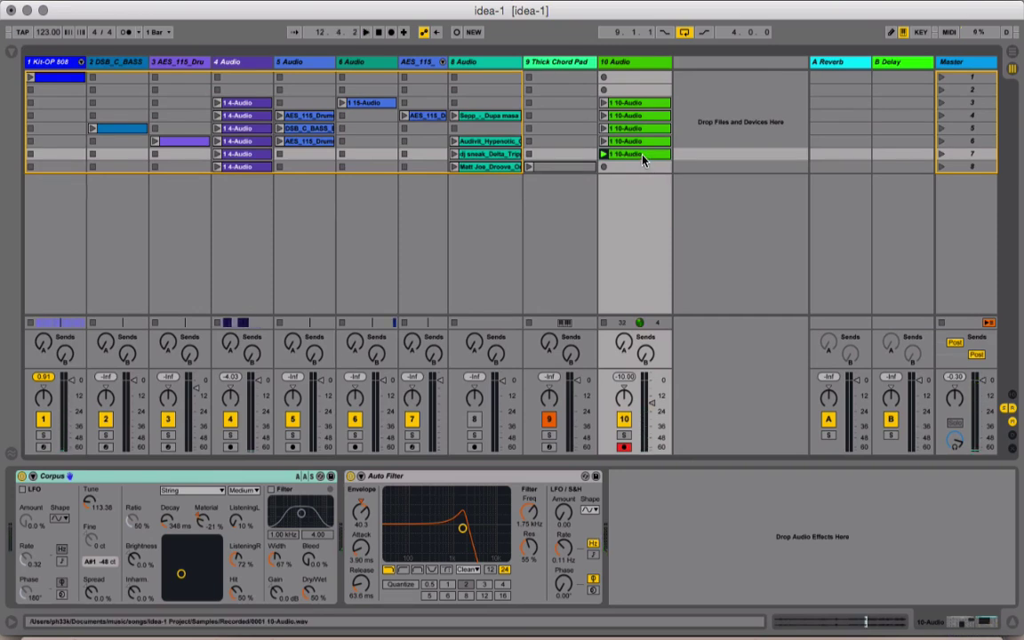
key("Tab")
left_click(450, 311)
left_click(252, 320)
left_click(80, 351)
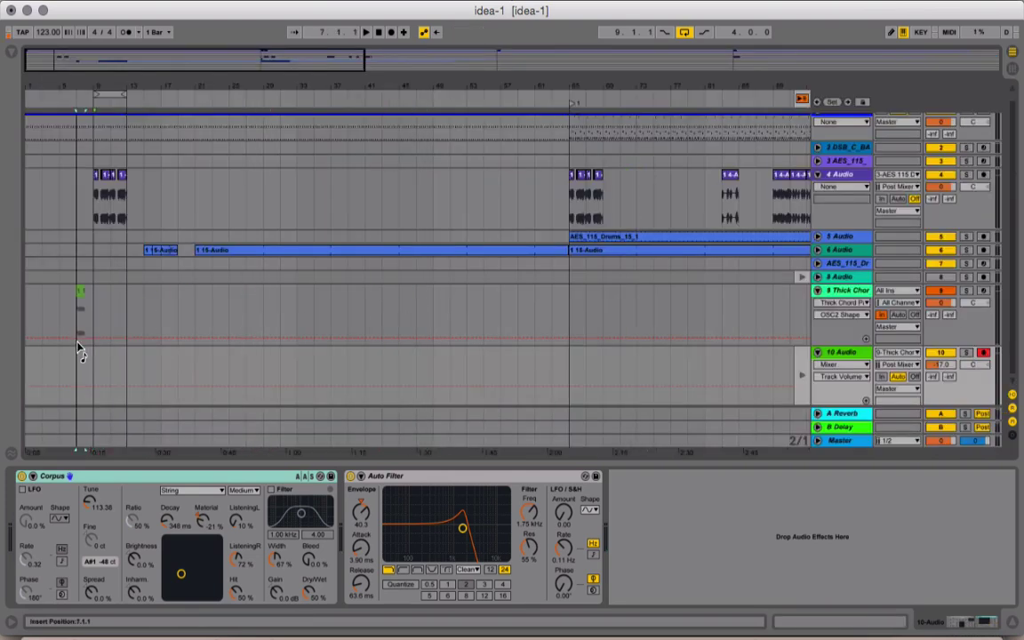
left_click_drag(80, 351, 124, 352)
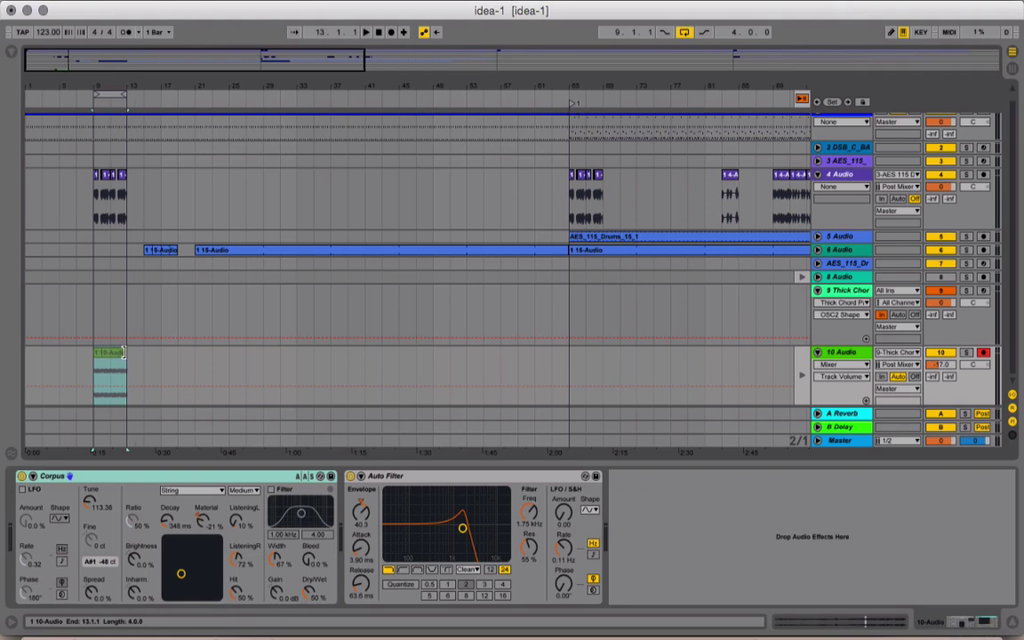
left_click(801, 99)
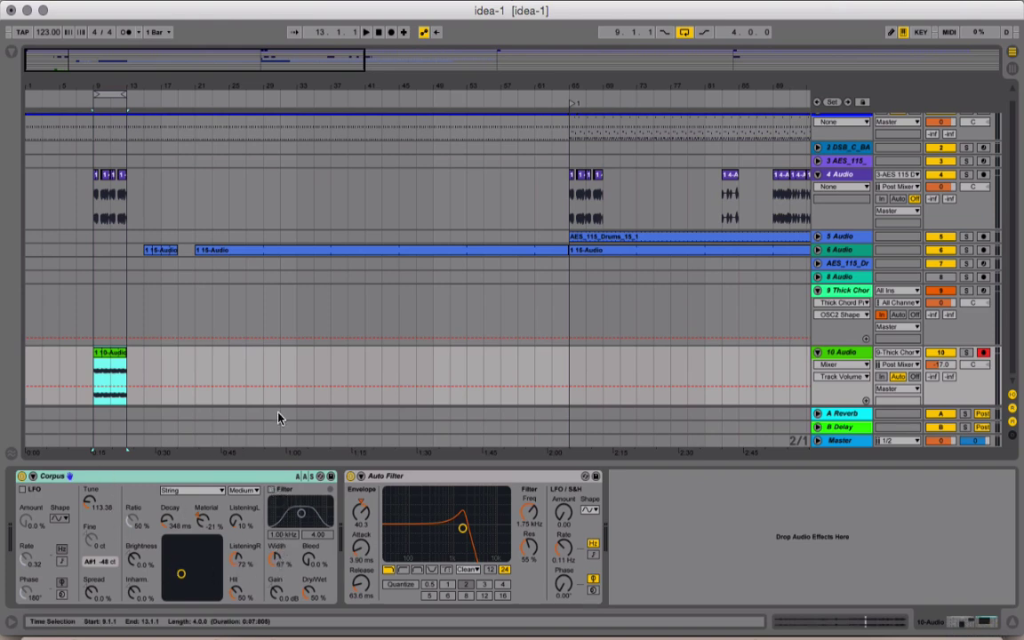
left_click(375, 35)
left_click(64, 92)
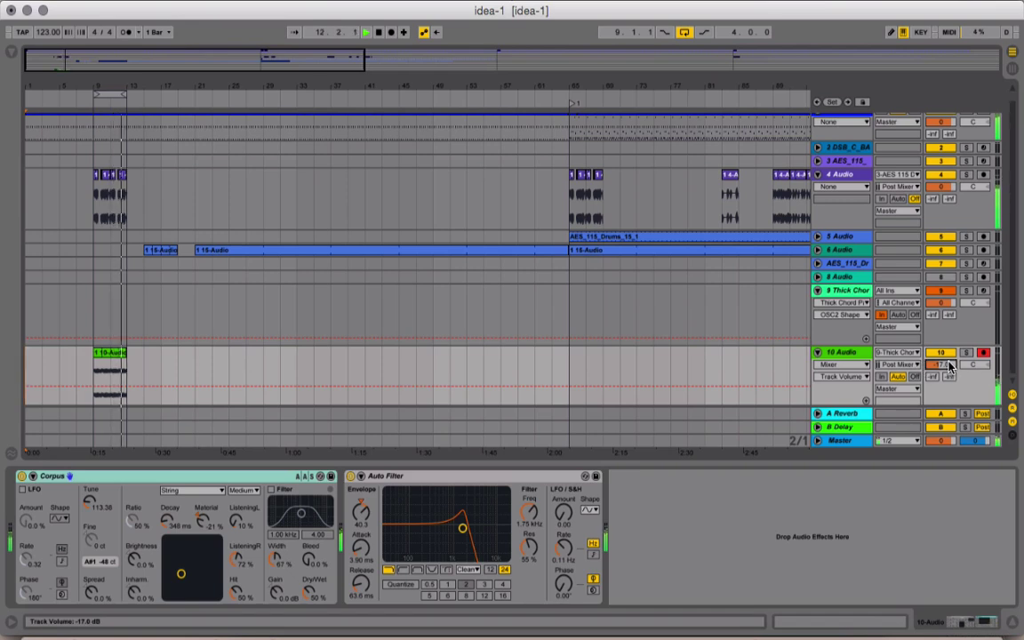
- Automate 10 Audio's volume to rise from about bar 3 to about -7 dB at bar 33, and extend its clip to bar 65
left_click(944, 191)
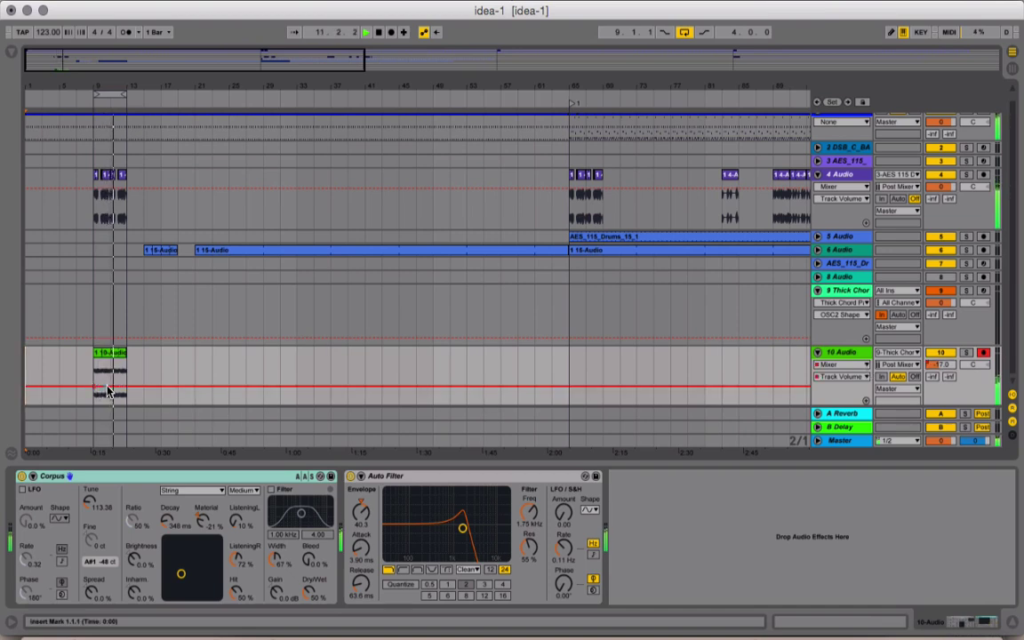
left_click_drag(289, 386, 302, 374)
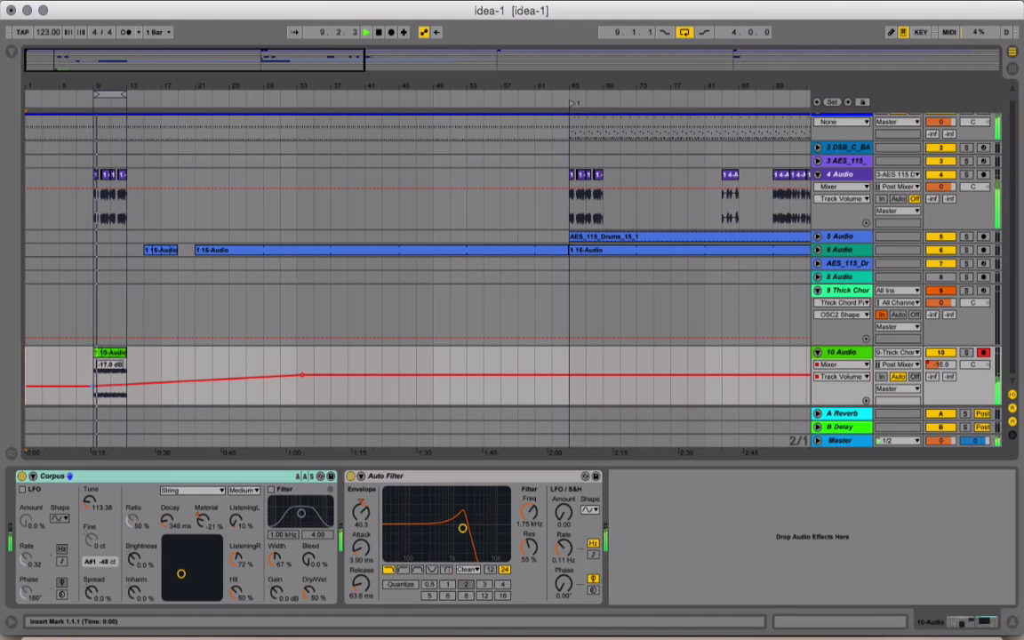
left_click_drag(92, 387, 44, 388)
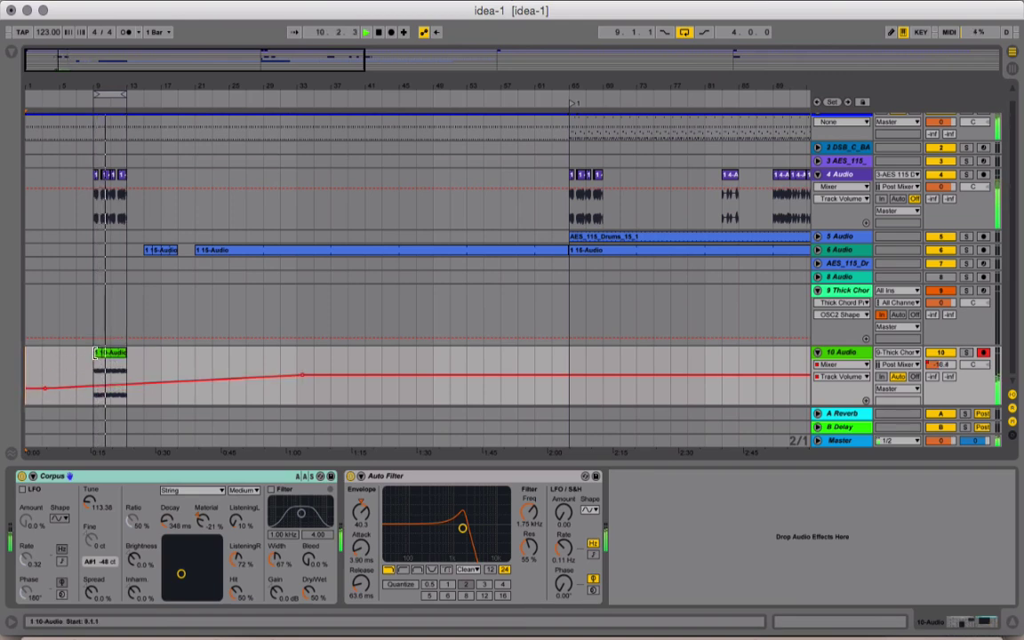
left_click_drag(125, 373, 169, 373)
left_click_drag(247, 352, 565, 349)
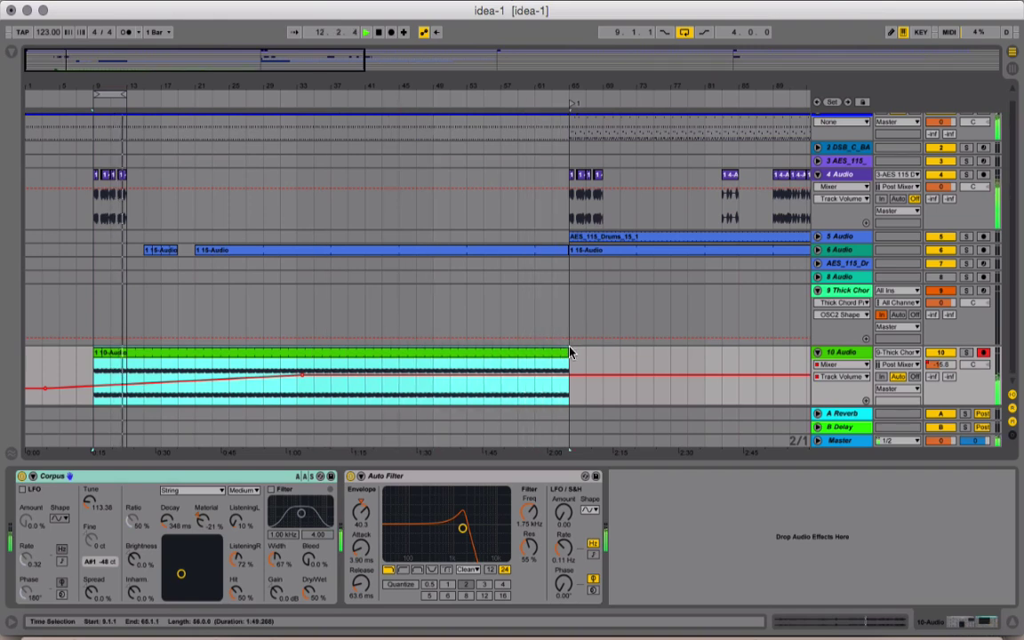
- Duplicate the four-bar clip group at bar 9 on 4 Audio repeatedly until it fills the gap up to bar 65
left_click(114, 208)
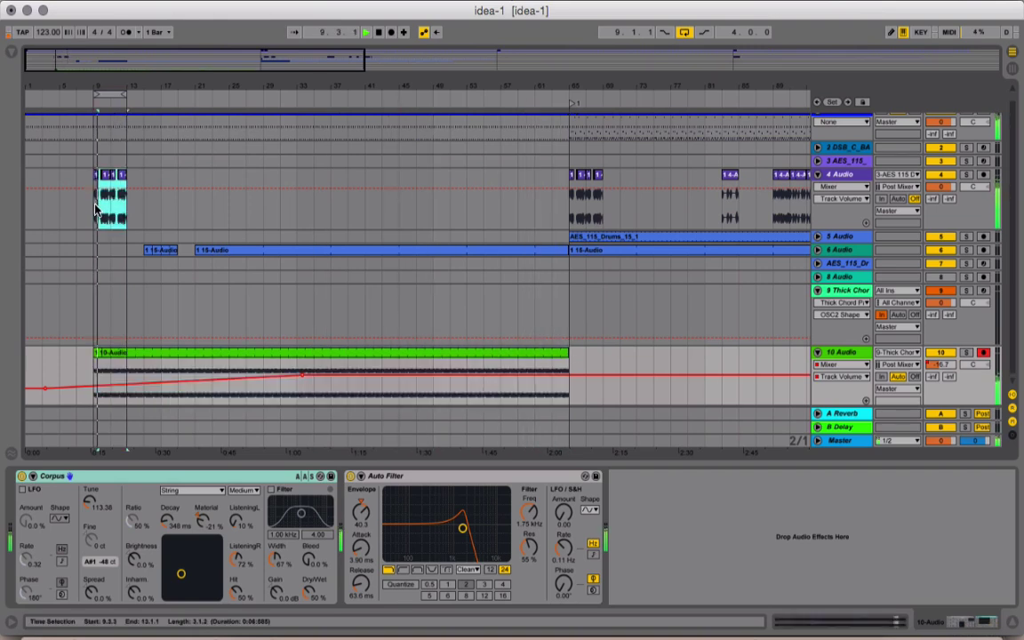
key("super+d")
key("super+d")
key("super+d")
key("super+d")
key("super+d")
key("super+d")
key("super+d")
key("super+d")
key("super+d")
key("super+d")
key("super+d")
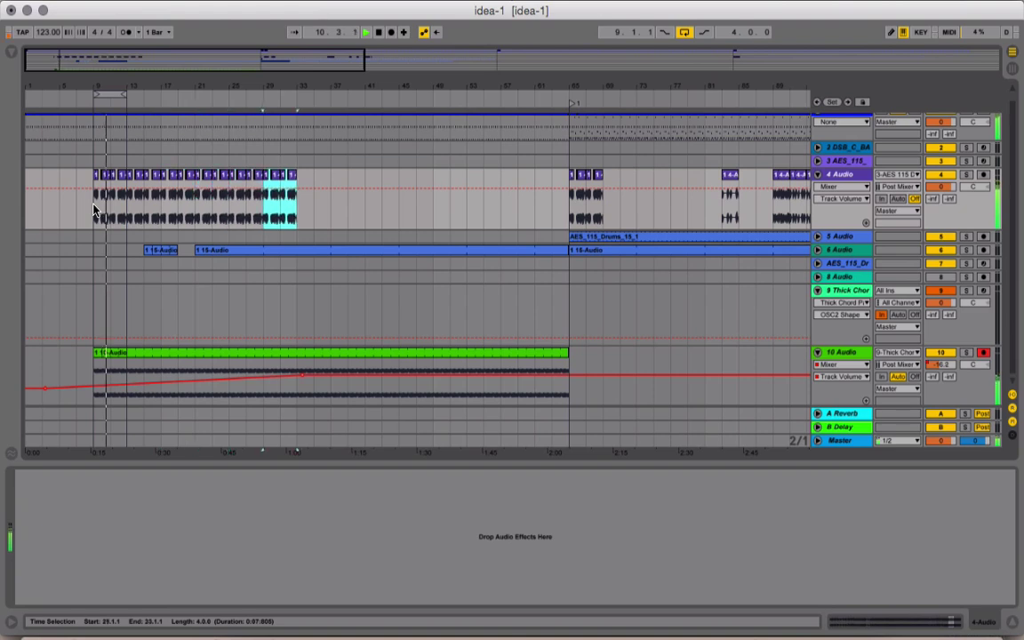
key("super+d")
key("super+d")
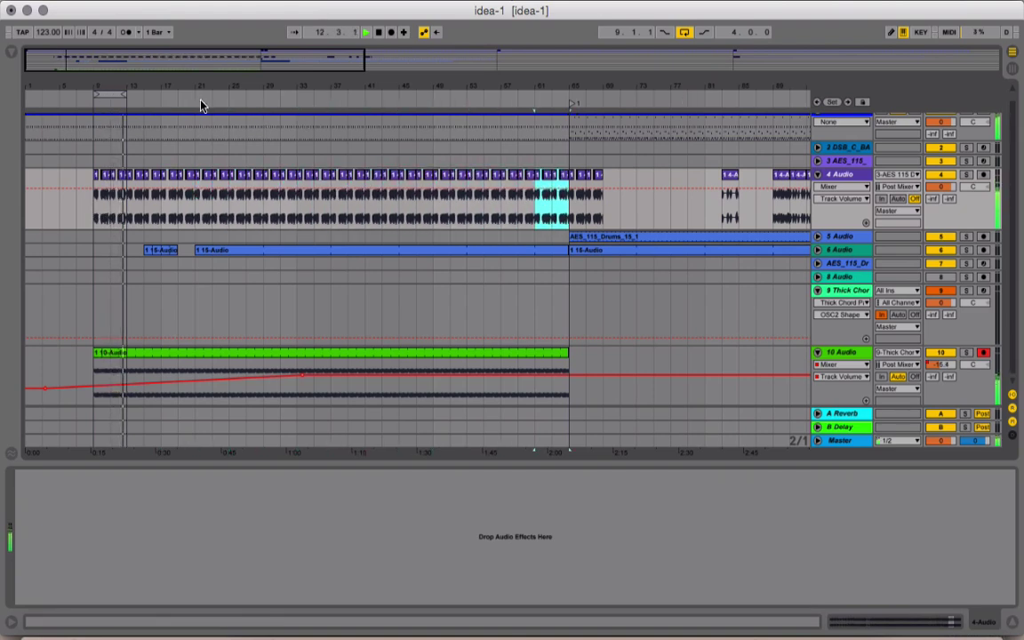
- Delete the long clip before bar 65 on 6 Audio and move the four-bar clip to bar 49
key("minus")
left_click(131, 251)
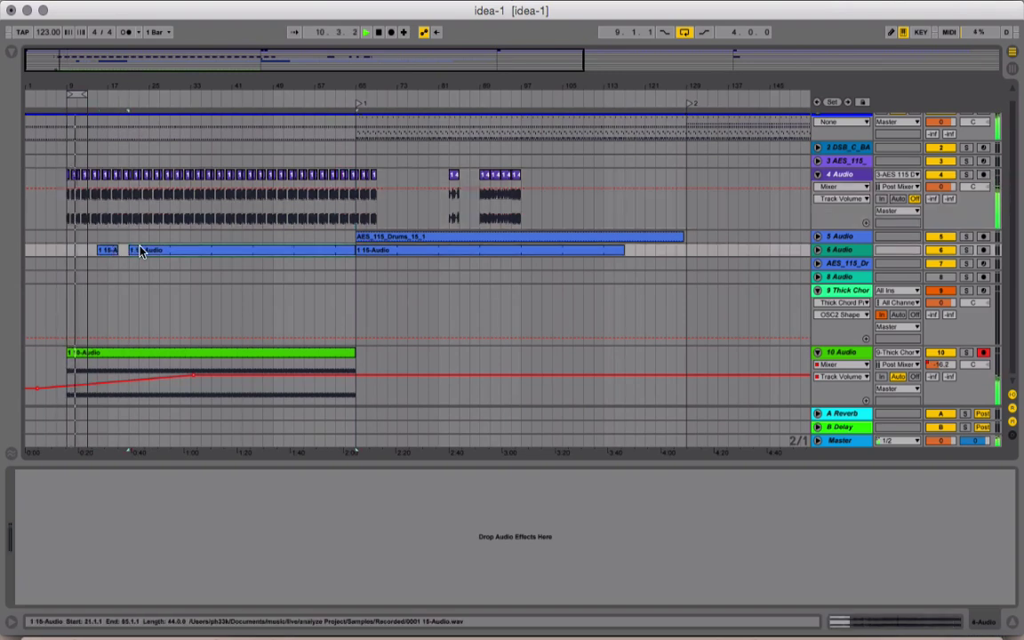
left_click(140, 252)
left_click(164, 256)
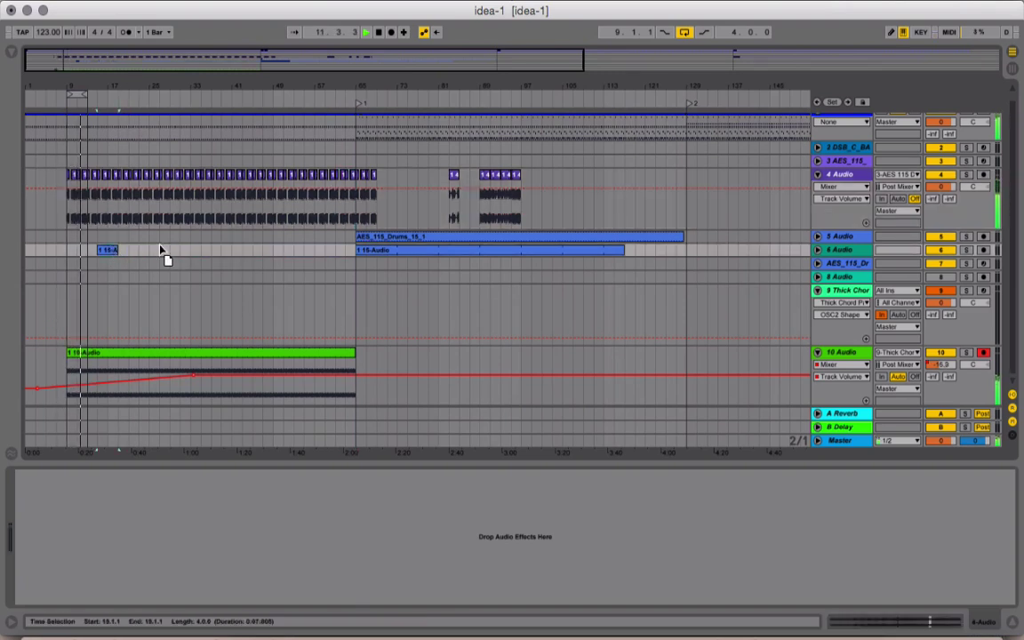
left_click(283, 262)
key("ctrl+v")
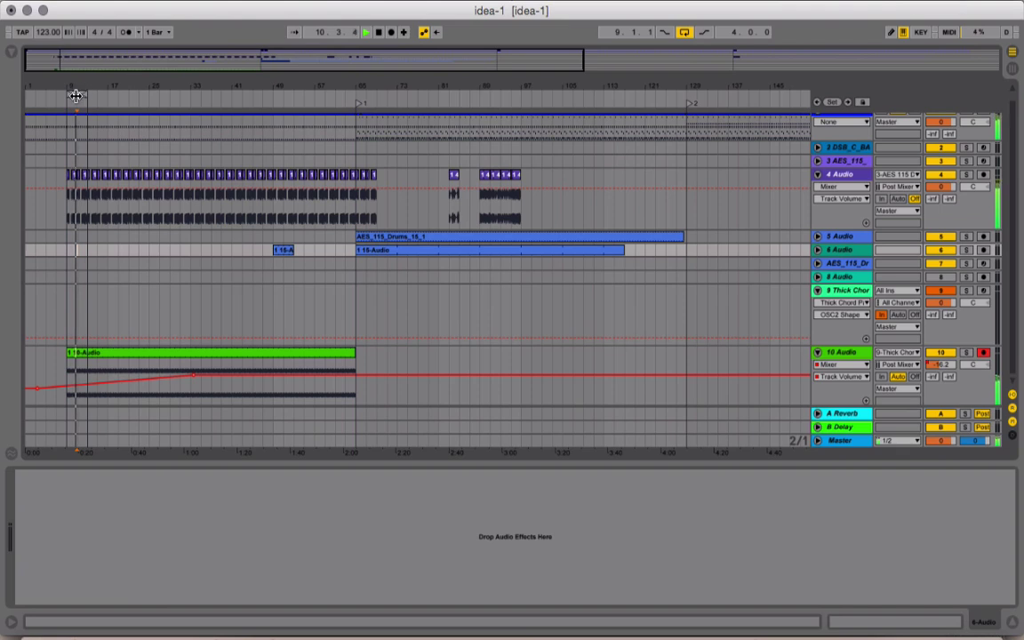
- Extend the arrangement loop to 54 bars and lower the 10 Audio clip's gain to -3.20 dB
left_click_drag(117, 93, 345, 92)
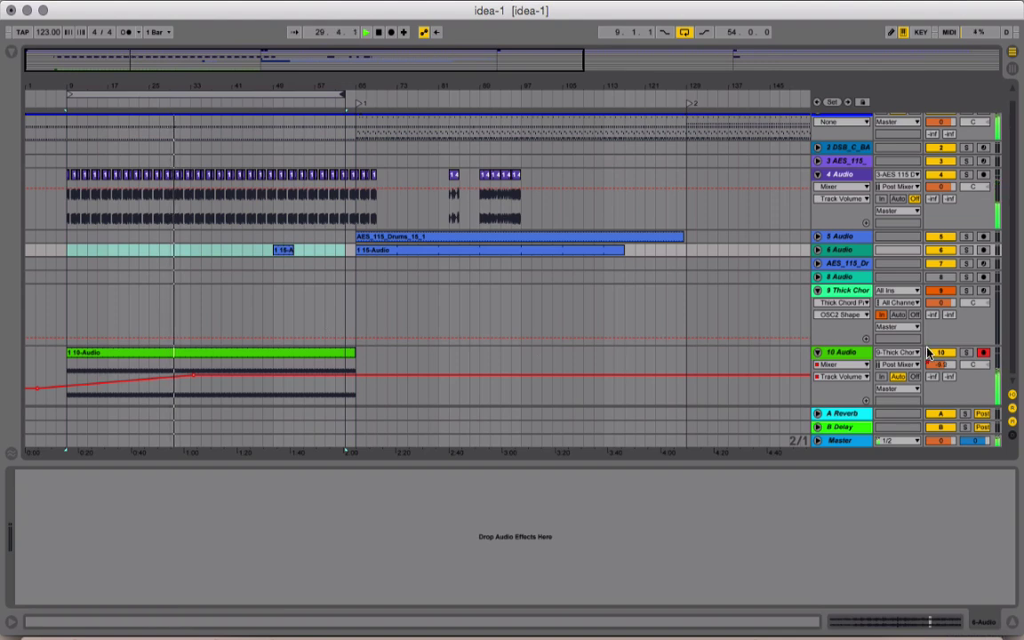
double_click(316, 356)
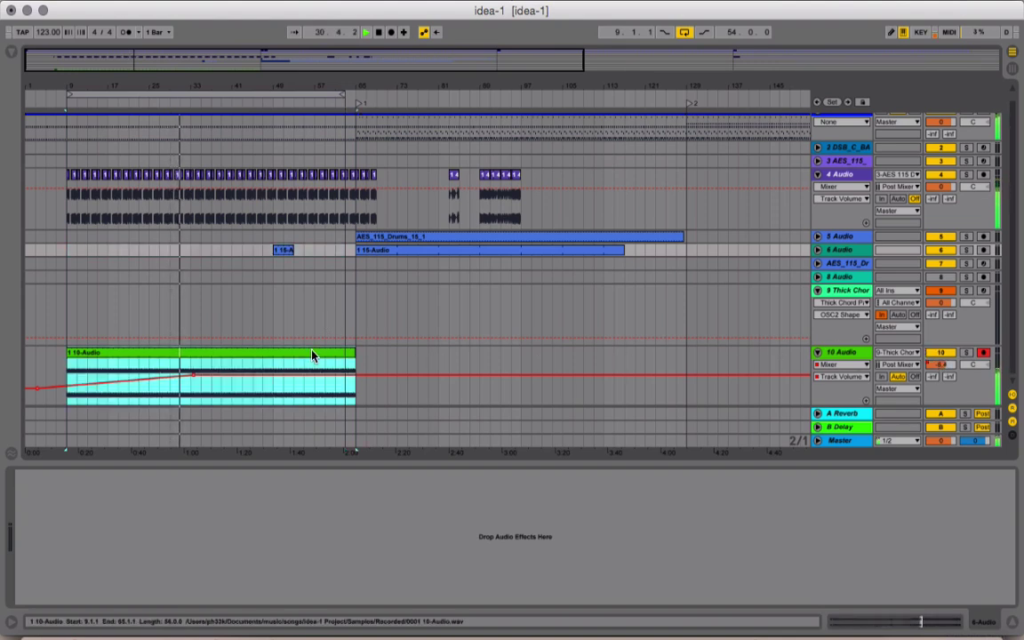
left_click(251, 315)
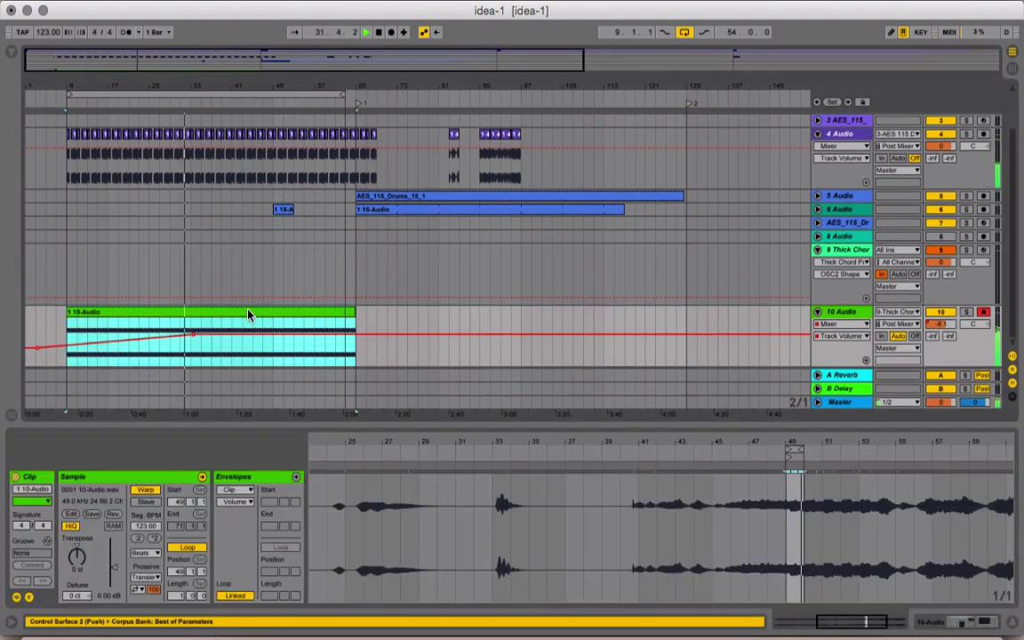
left_click_drag(112, 566, 113, 571)
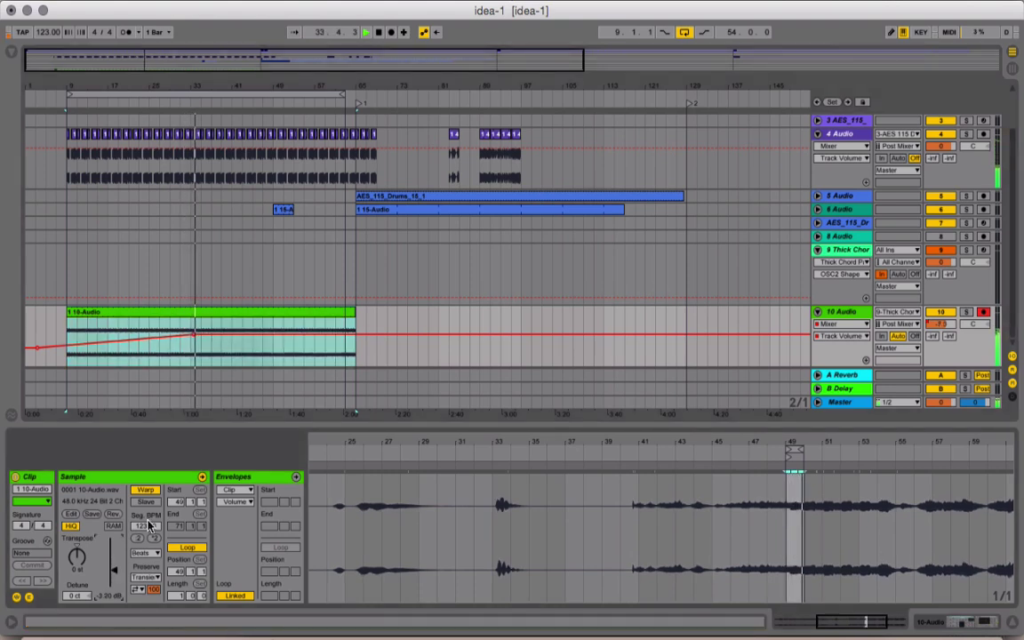
left_click(938, 325)
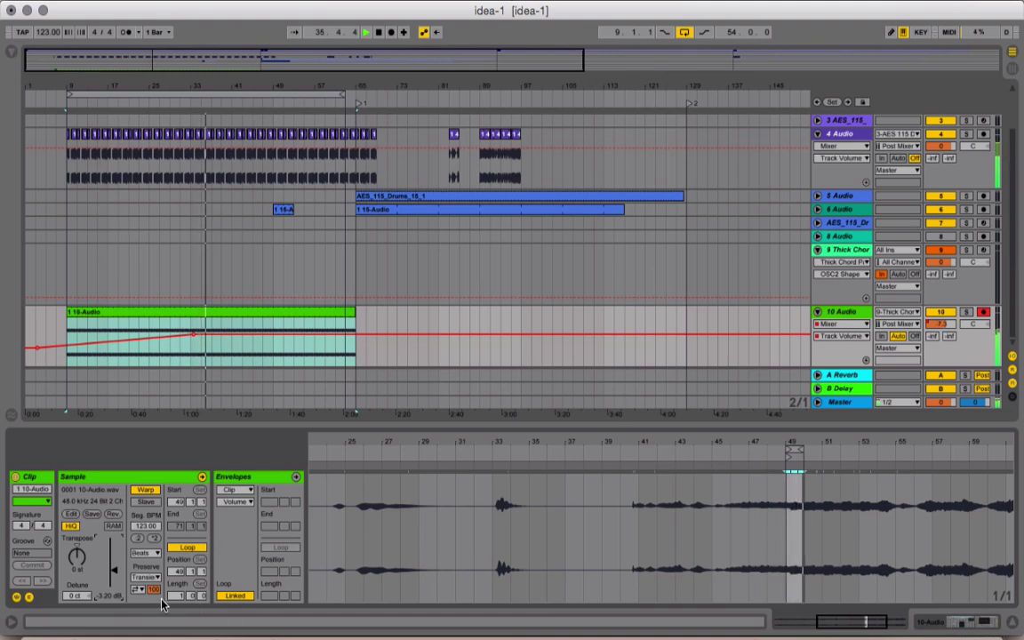
left_click(353, 316)
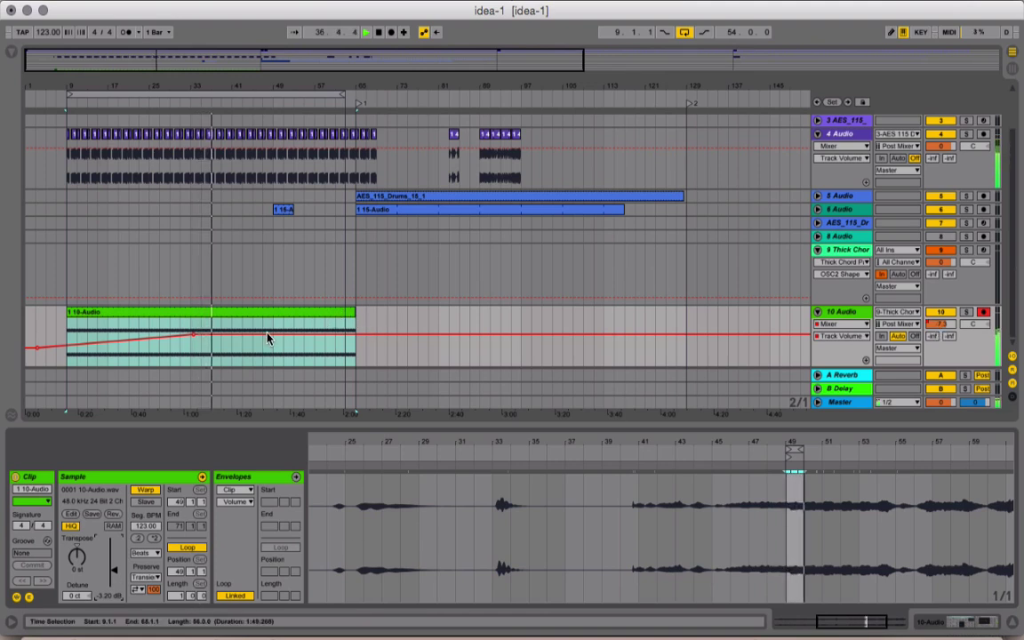
- Dip 10 Audio's volume automation at about bar 51 and automate its Auto Filter frequency to rise from bar 9 to 795 Hz at about bar 24
mouse_move(268, 336)
left_mouse_down()
mouse_move(271, 328)
mouse_move(271, 347)
mouse_move(252, 339)
mouse_move(284, 342)
left_mouse_up()
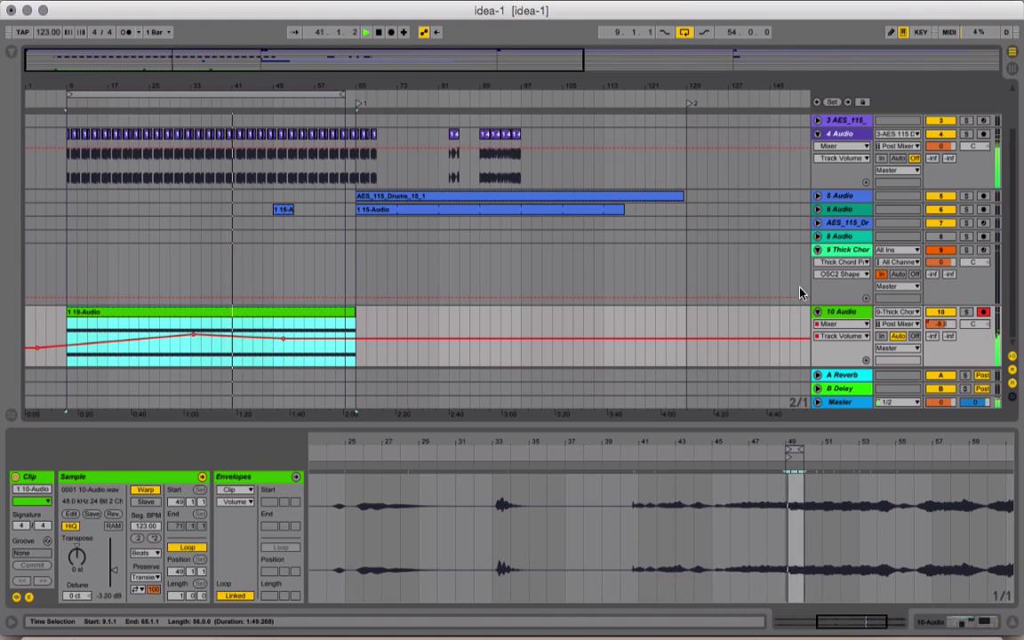
left_click(820, 310)
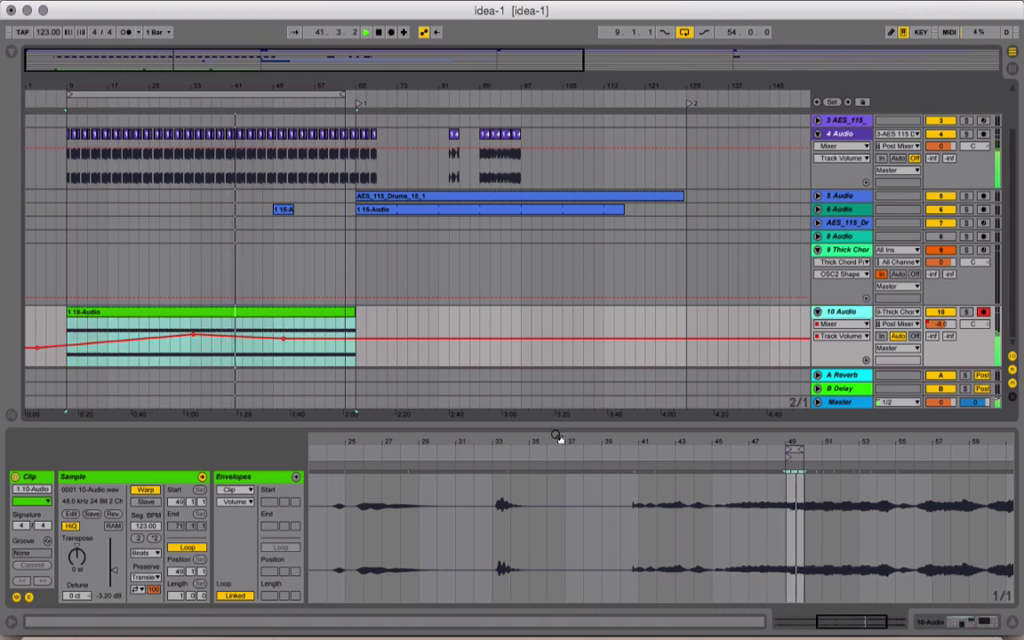
left_click(841, 312)
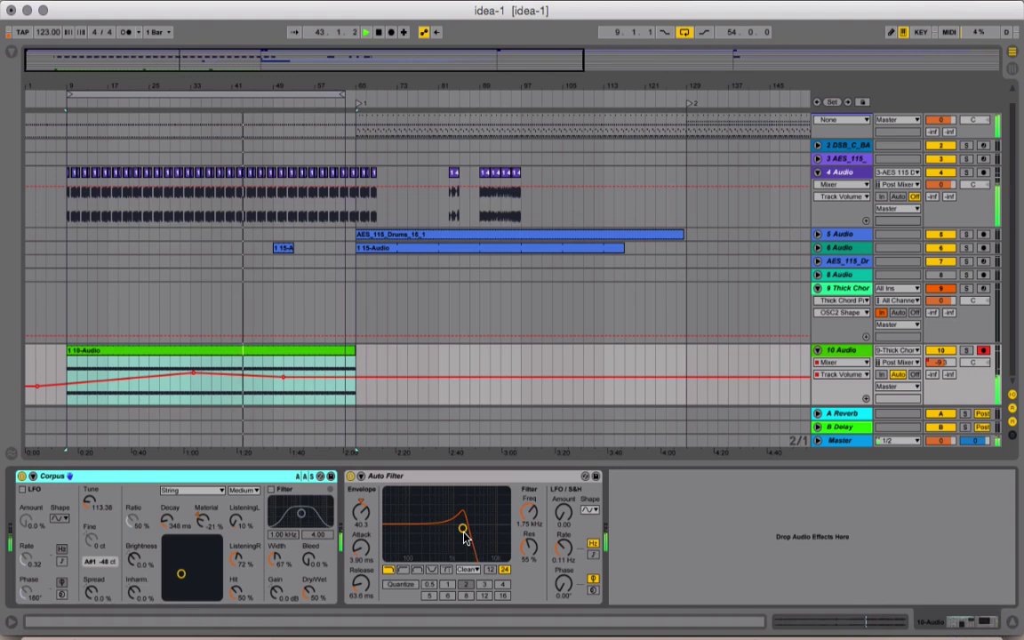
left_click_drag(463, 530, 459, 528)
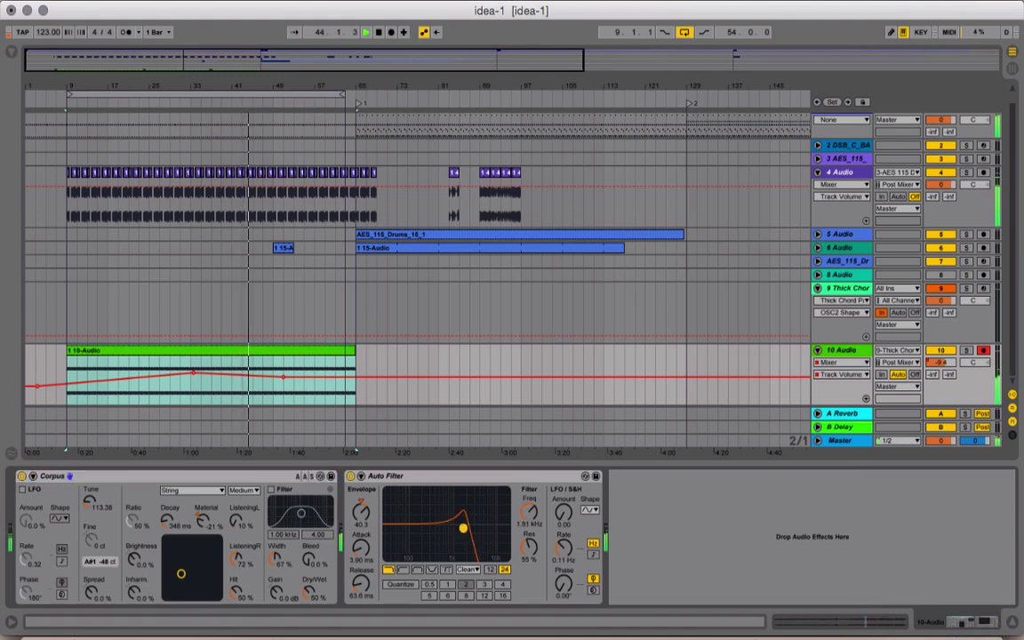
left_click(524, 528)
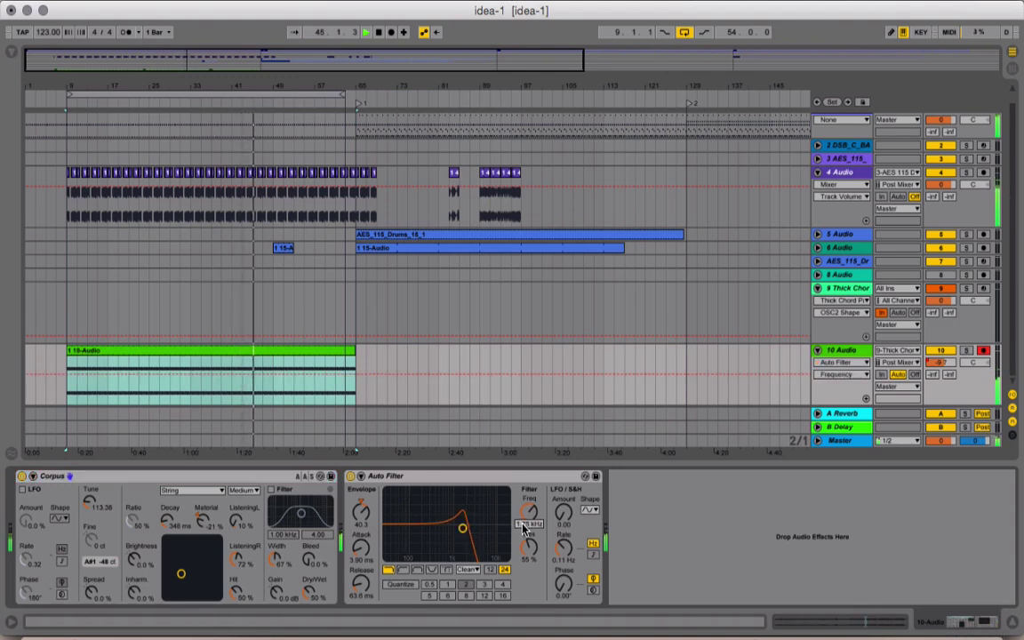
right_click(523, 530)
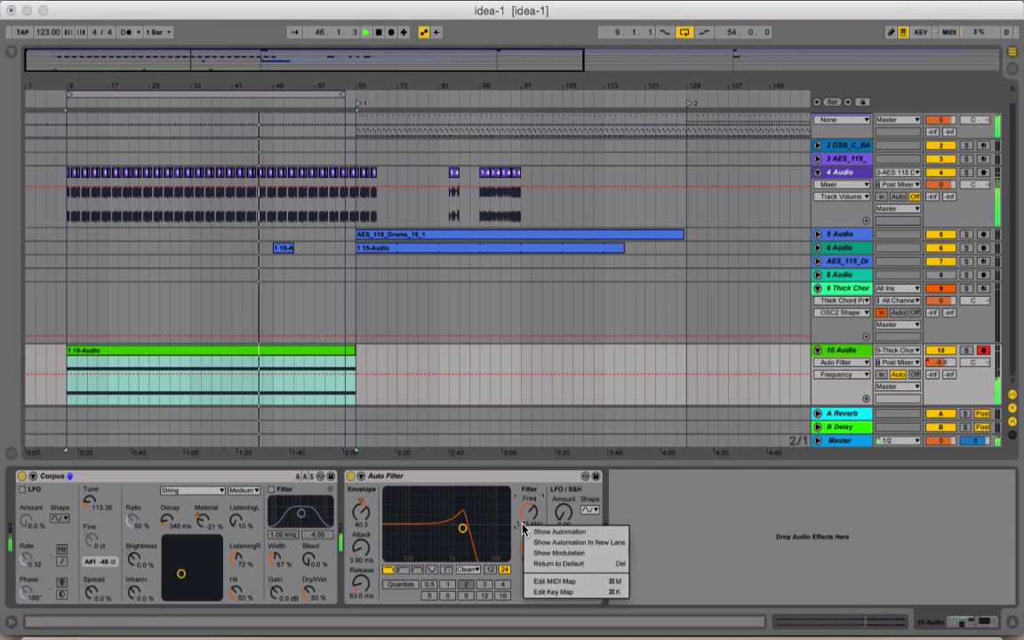
left_click(559, 531)
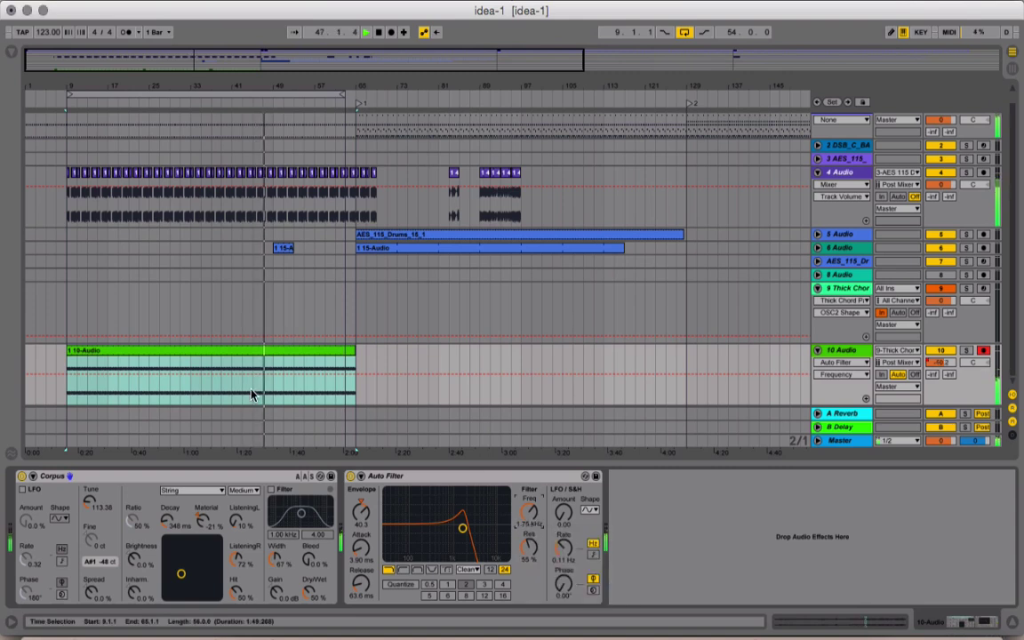
left_click_drag(171, 377, 69, 392)
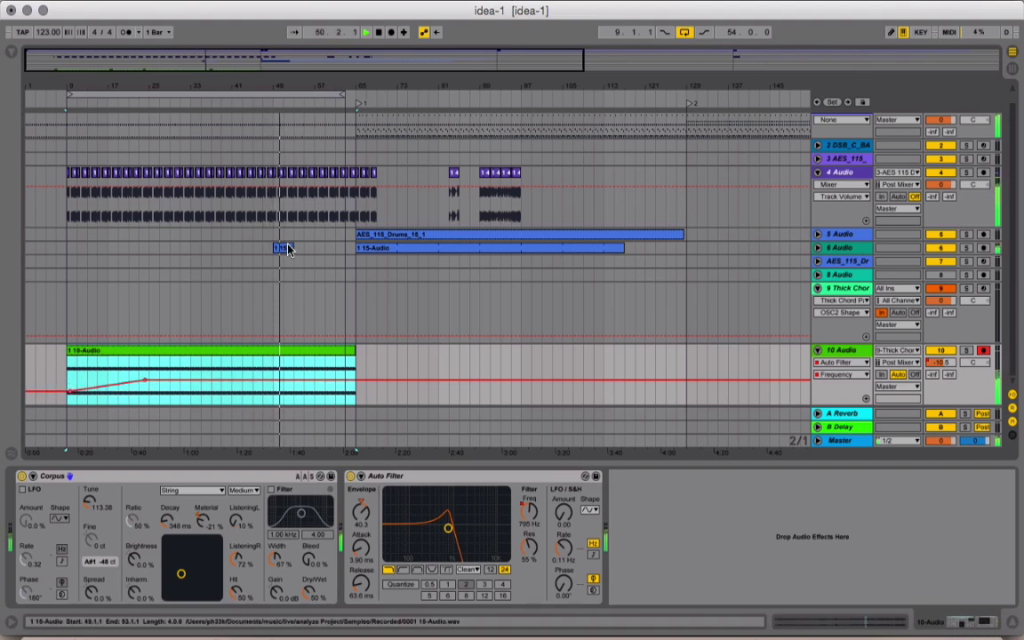
- Extend the 6 Audio clip at bar 49 to bar 63 and automate the track's volume to fade in across it from -32 dB
left_click(287, 249)
left_click_drag(287, 249, 345, 250)
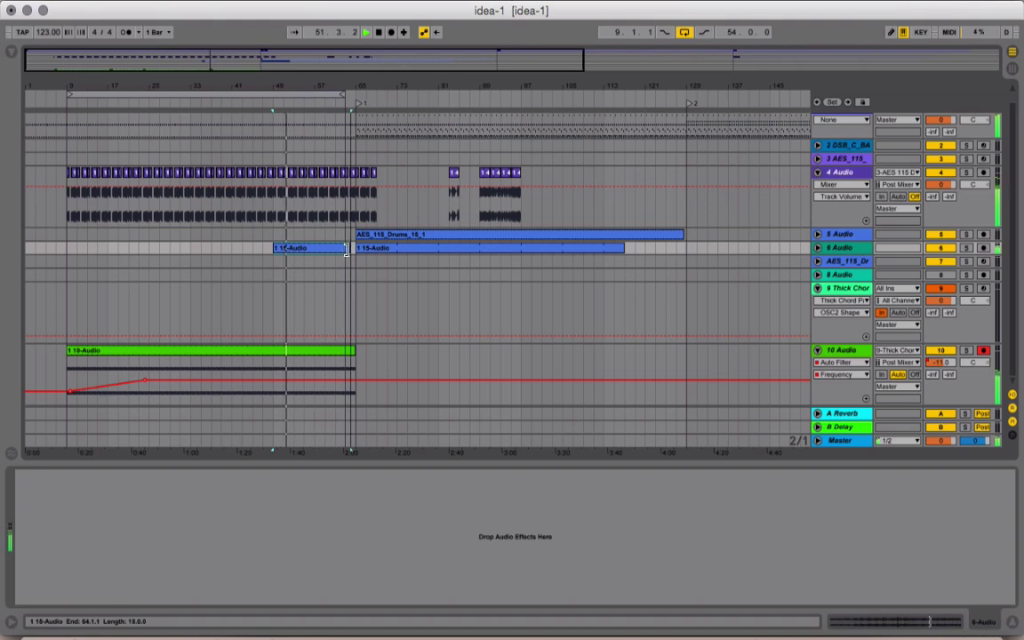
double_click(846, 248)
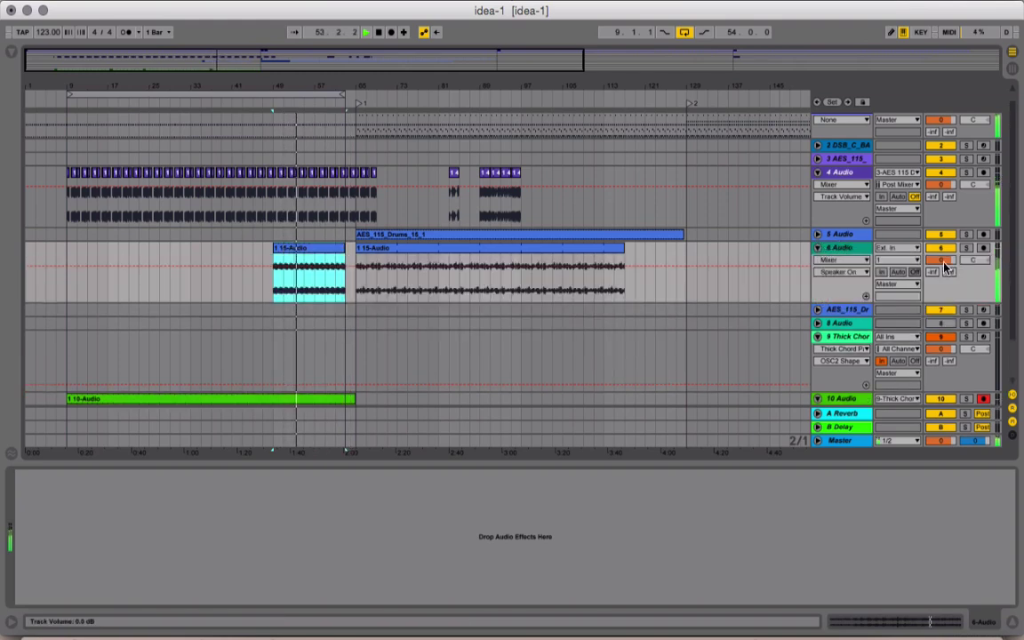
left_click(285, 265)
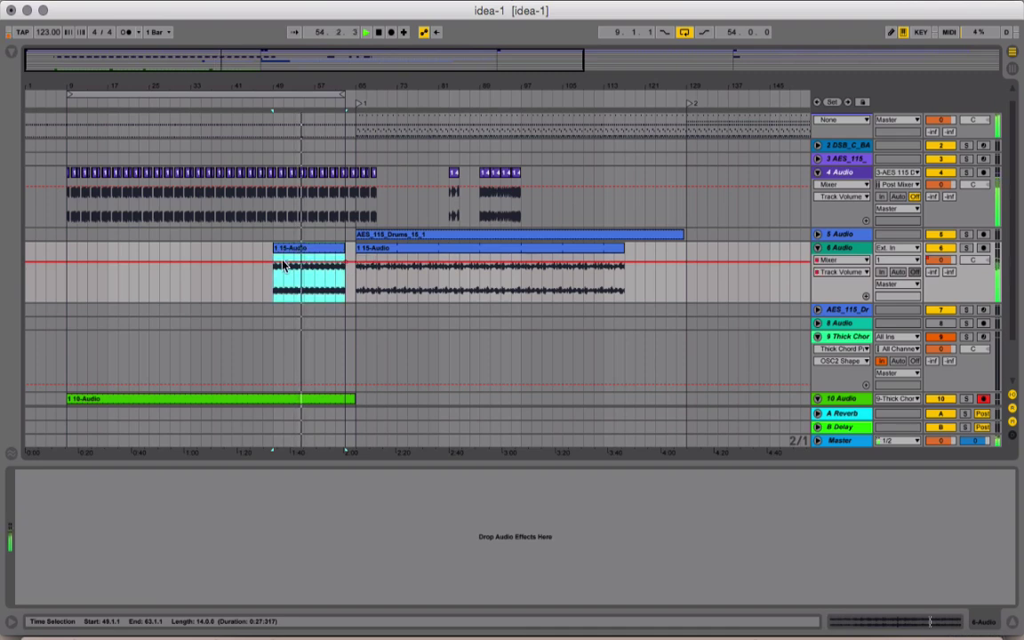
left_click_drag(272, 262, 272, 290)
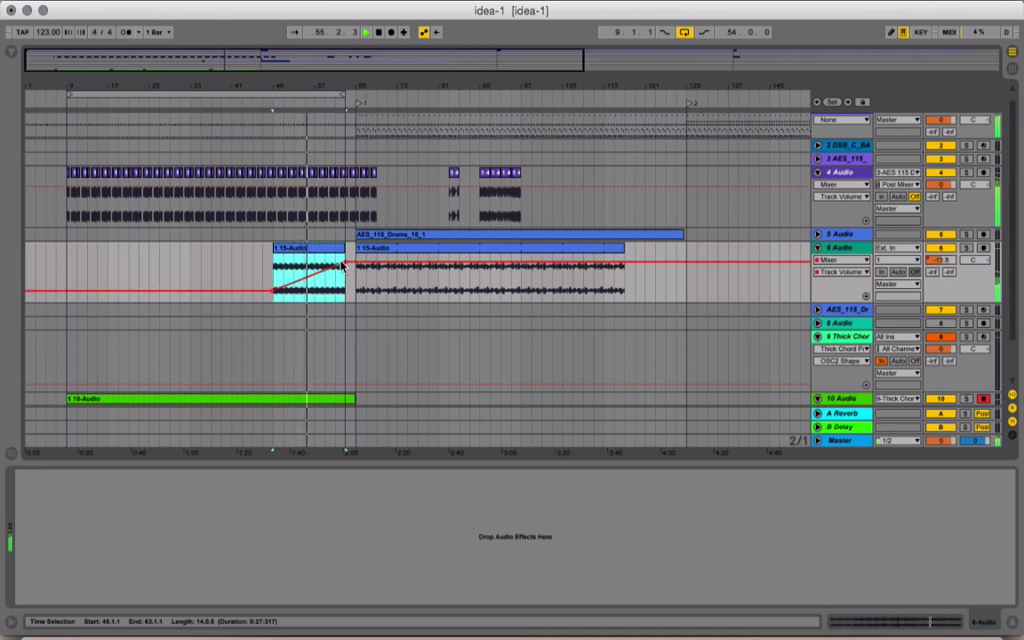
left_click_drag(342, 267, 344, 270)
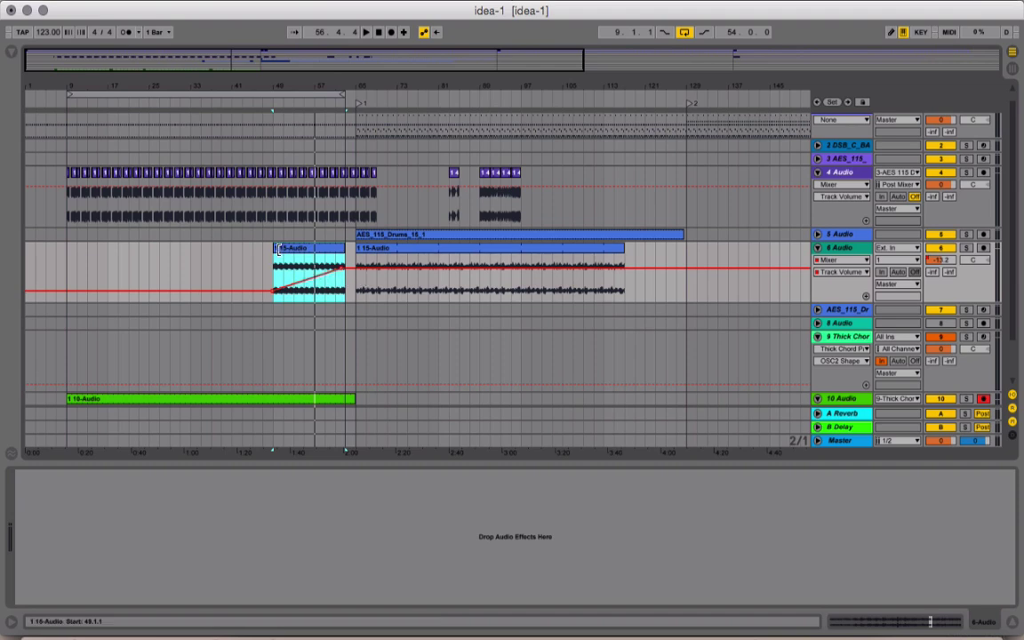
- Stretch the 6 Audio clip to span bars 32 to 65 and reshape its volume fade to start at -65 dB and end at a lower level
left_click_drag(274, 249, 186, 250)
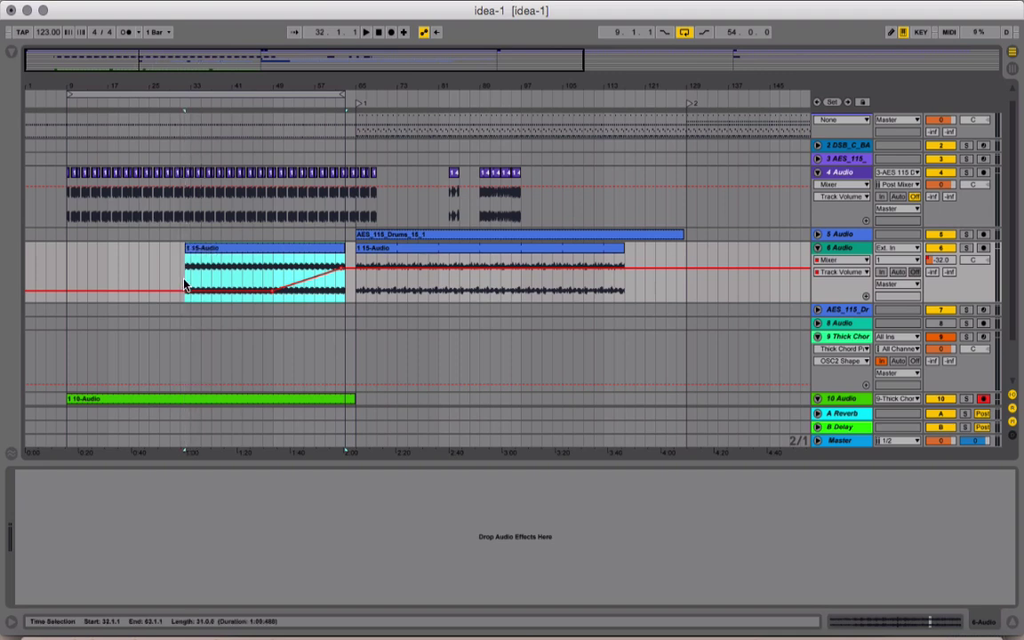
left_click_drag(186, 291, 187, 302)
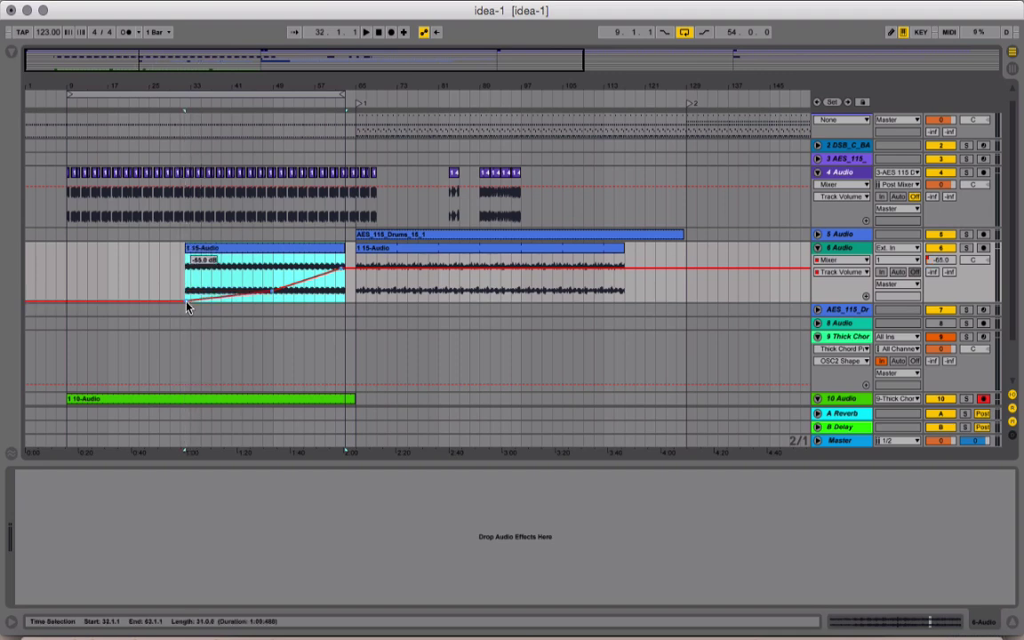
left_click(263, 302)
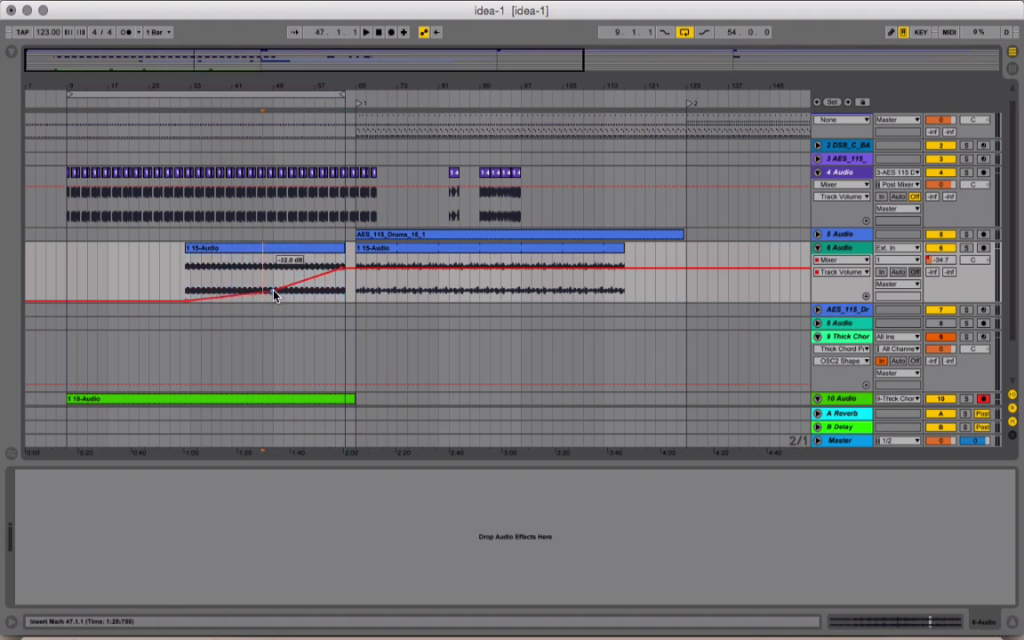
left_click_drag(274, 293, 271, 290)
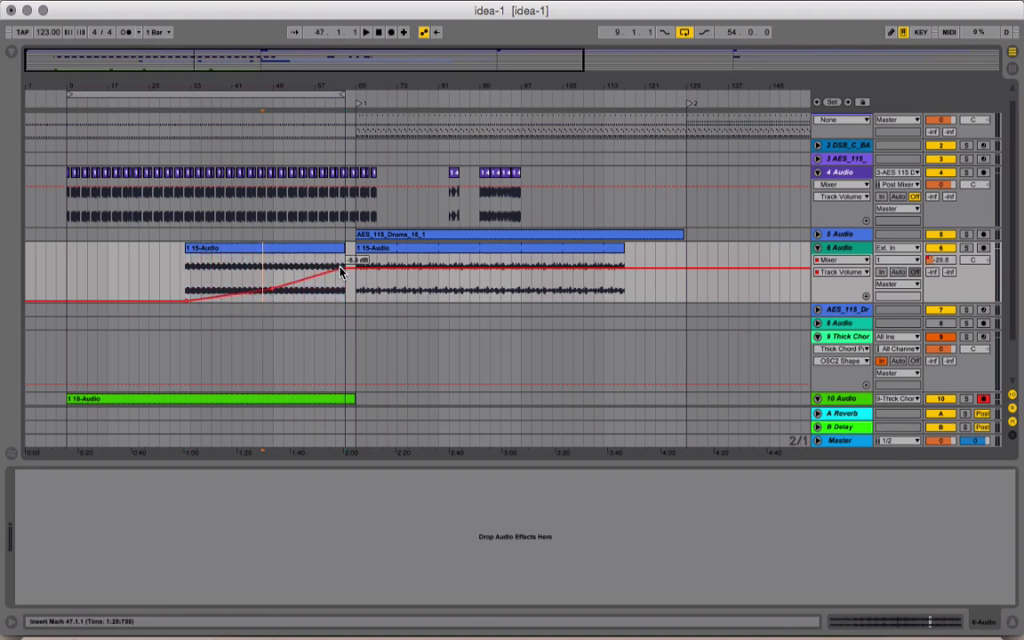
left_click_drag(341, 270, 348, 253)
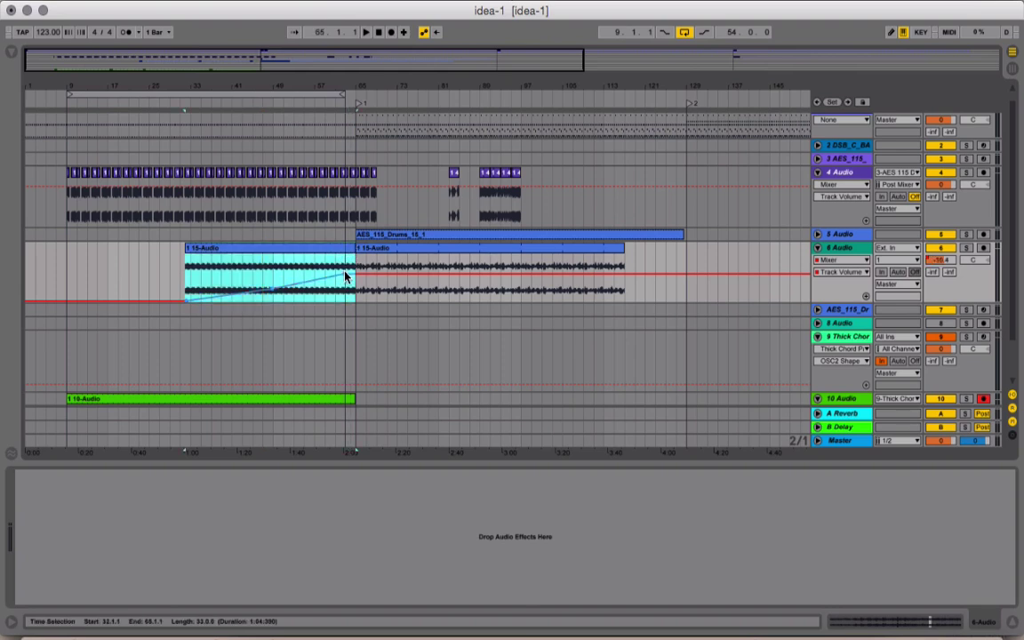
left_click(338, 289)
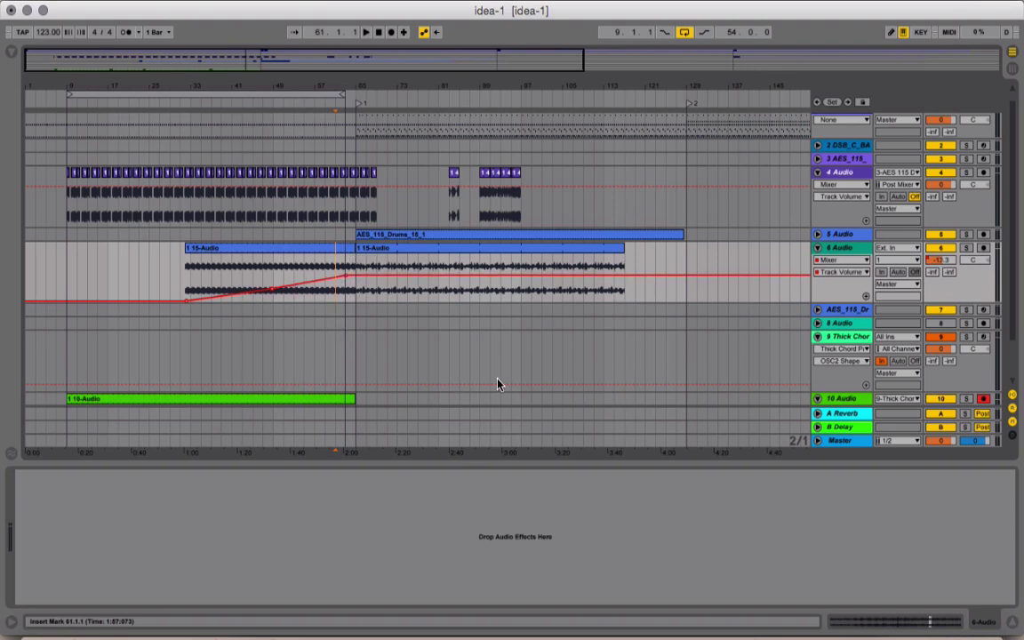
- Play from bar 9 and lower the starting points of 10 Audio's Auto Filter frequency and track volume automation there
left_click(817, 250)
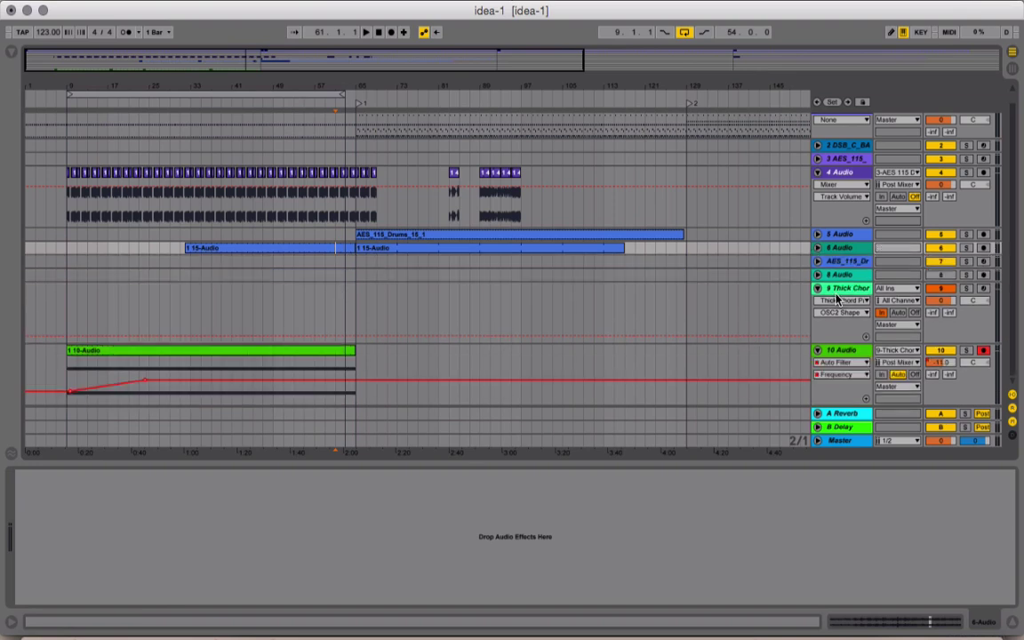
left_click(840, 352)
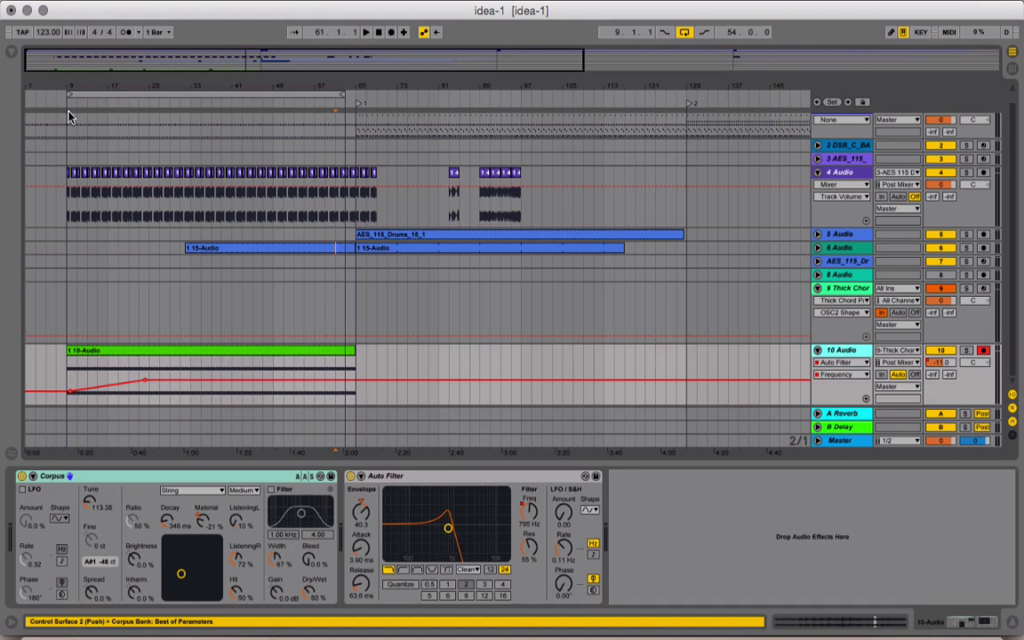
left_click(66, 94)
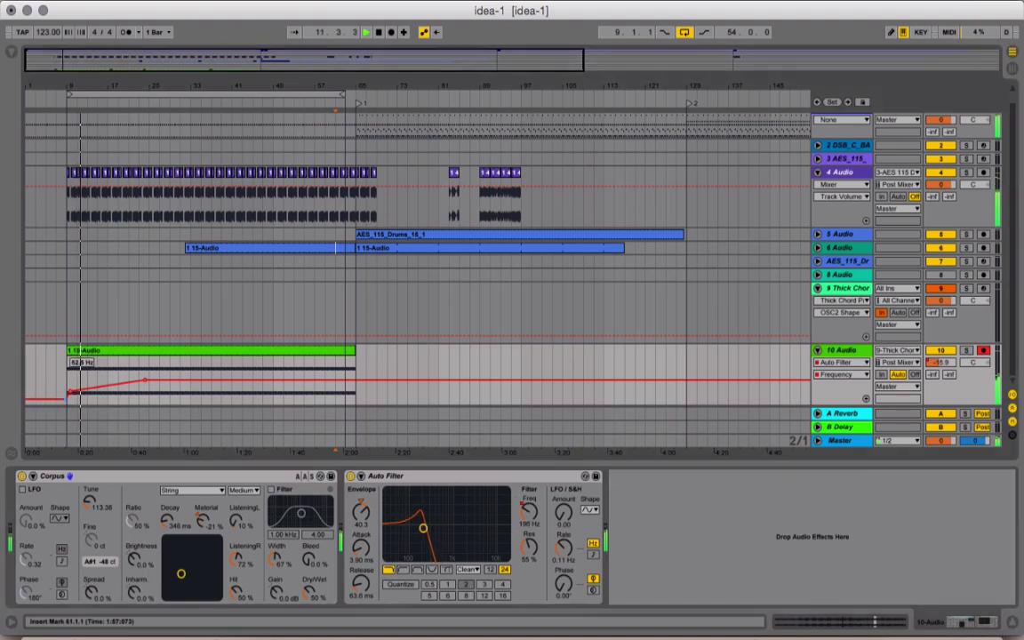
left_click_drag(70, 392, 72, 402)
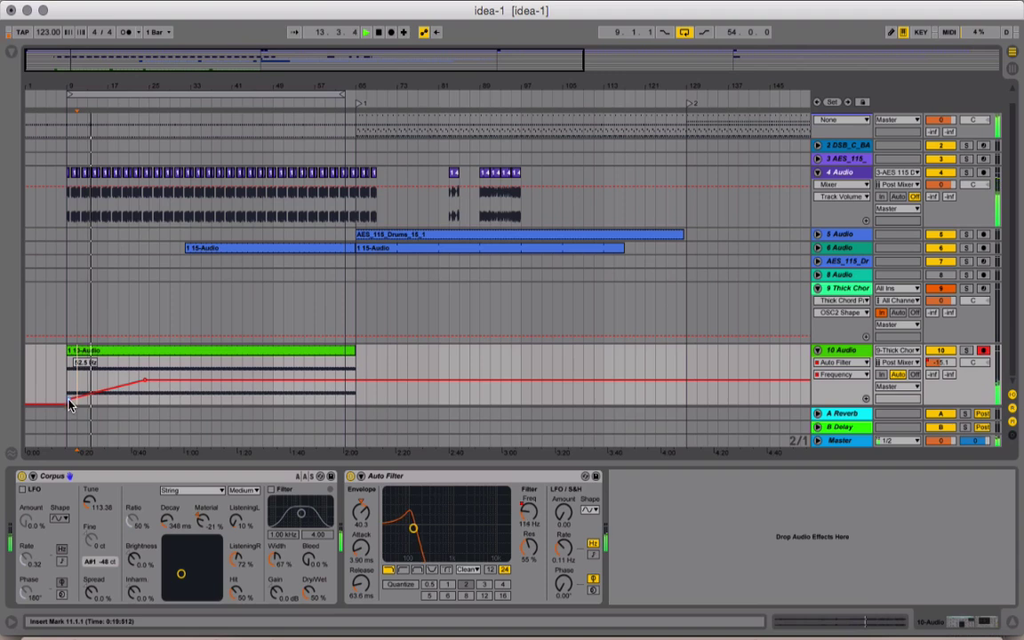
left_click_drag(70, 403, 69, 399)
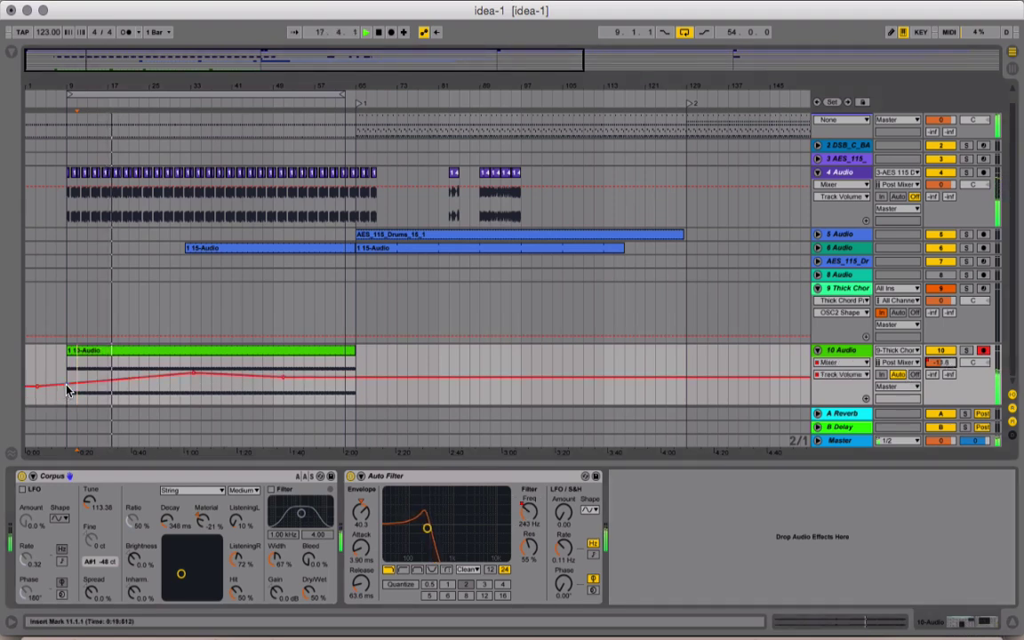
left_click_drag(67, 389, 69, 391)
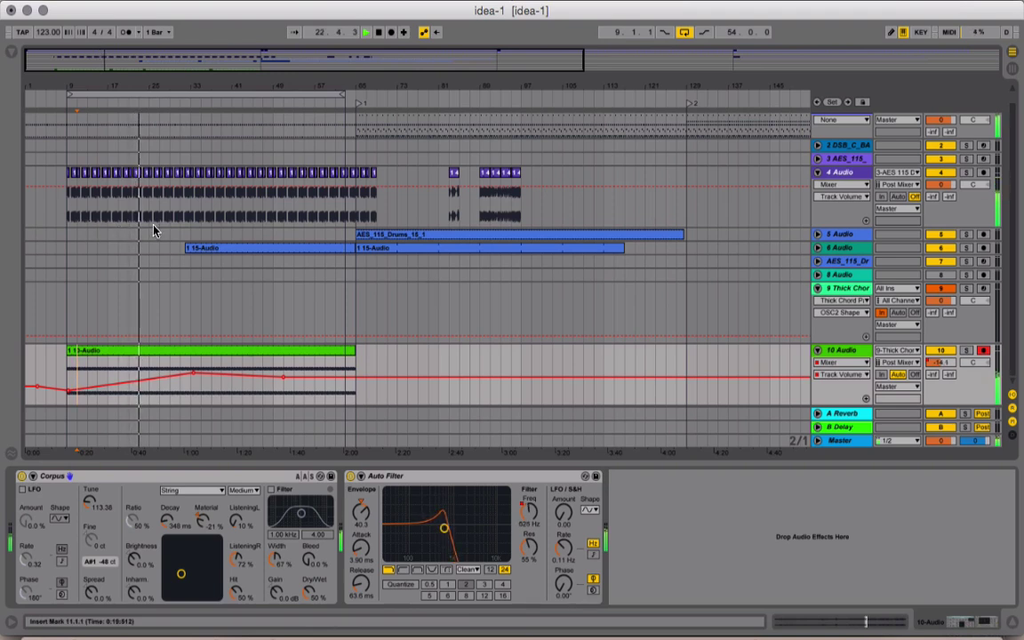
- Automate 10 Audio's Auto Filter resonance between bars 9 and 65, with gentle peaks at about bars 27 and 56
left_click(528, 545)
left_click_drag(71, 391, 356, 391)
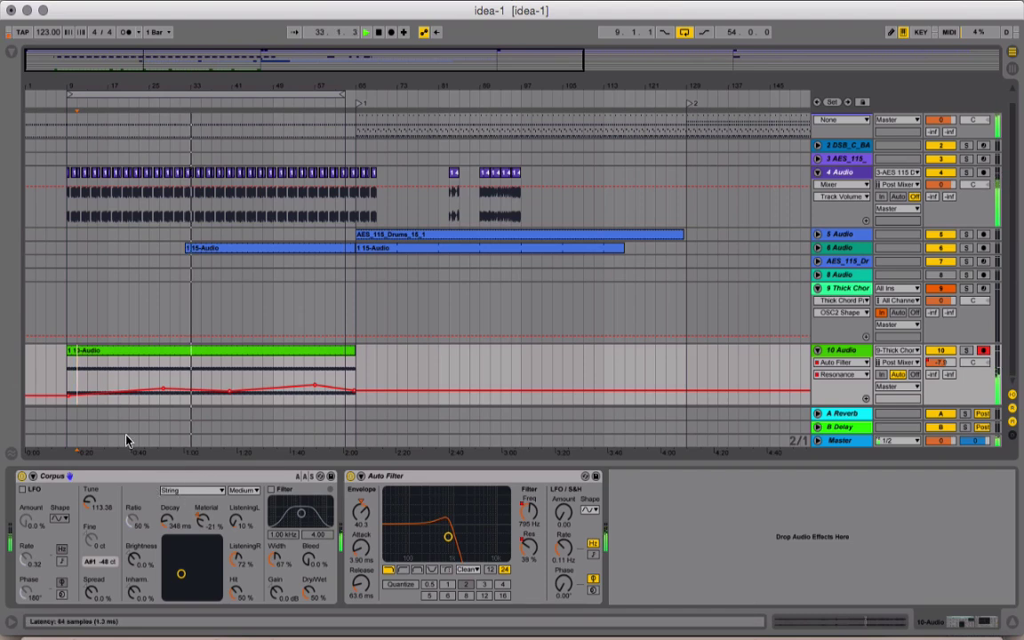
- Search the Max for Live devices for "lfo" and add LFO.amxd after the Auto Filter on 10 Audio
left_click(11, 52)
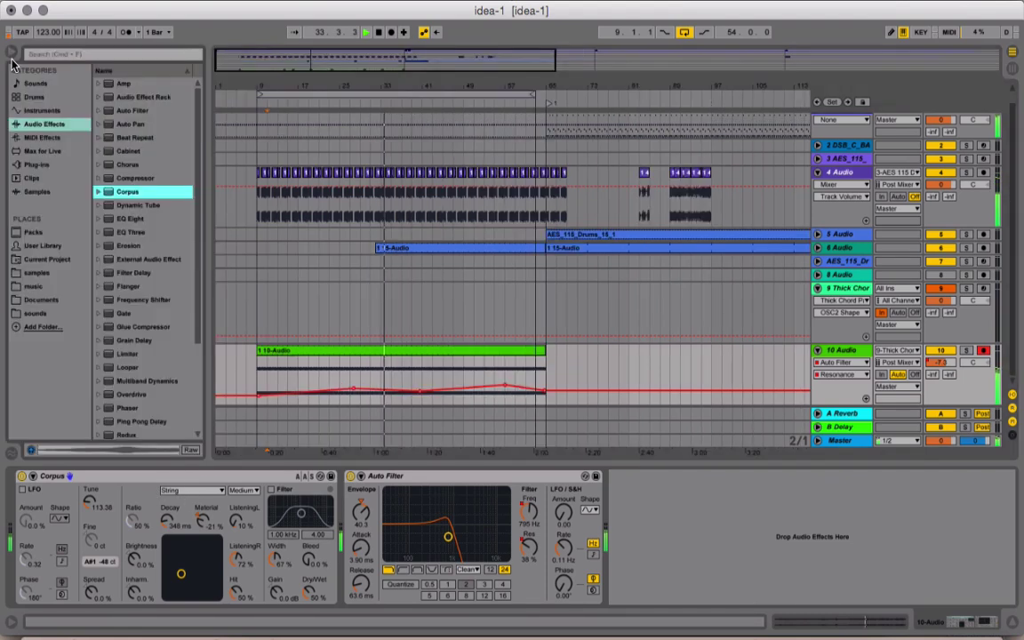
left_click(43, 152)
left_click(124, 54)
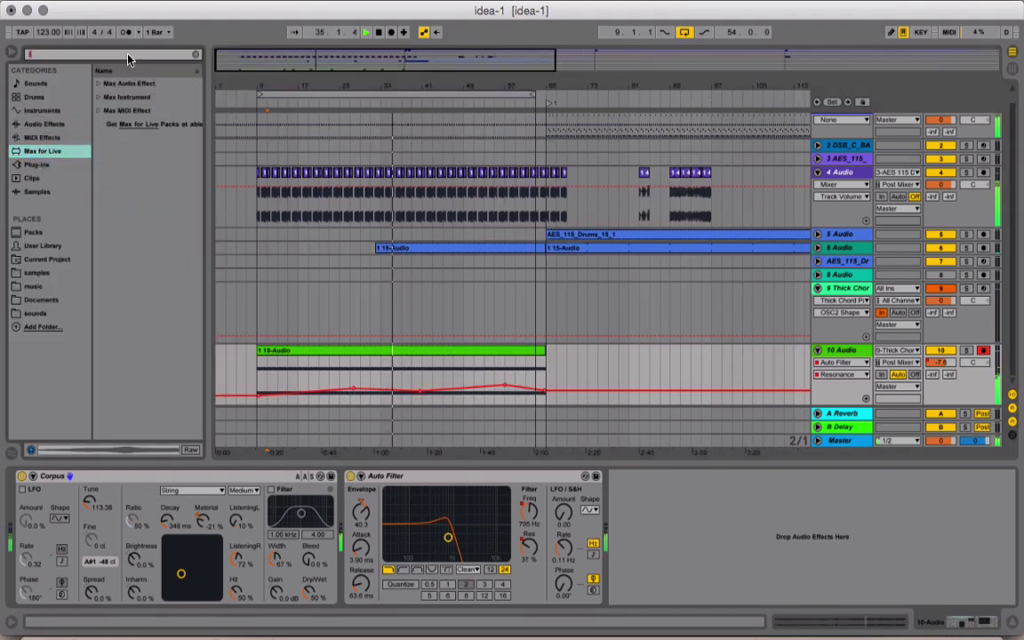
type("fil")
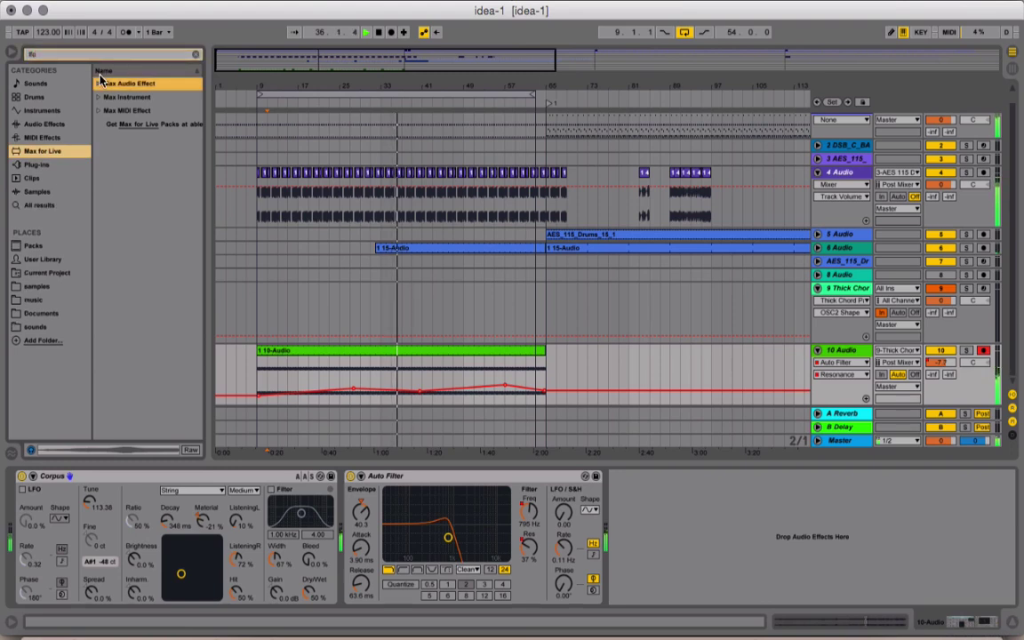
left_click(99, 84)
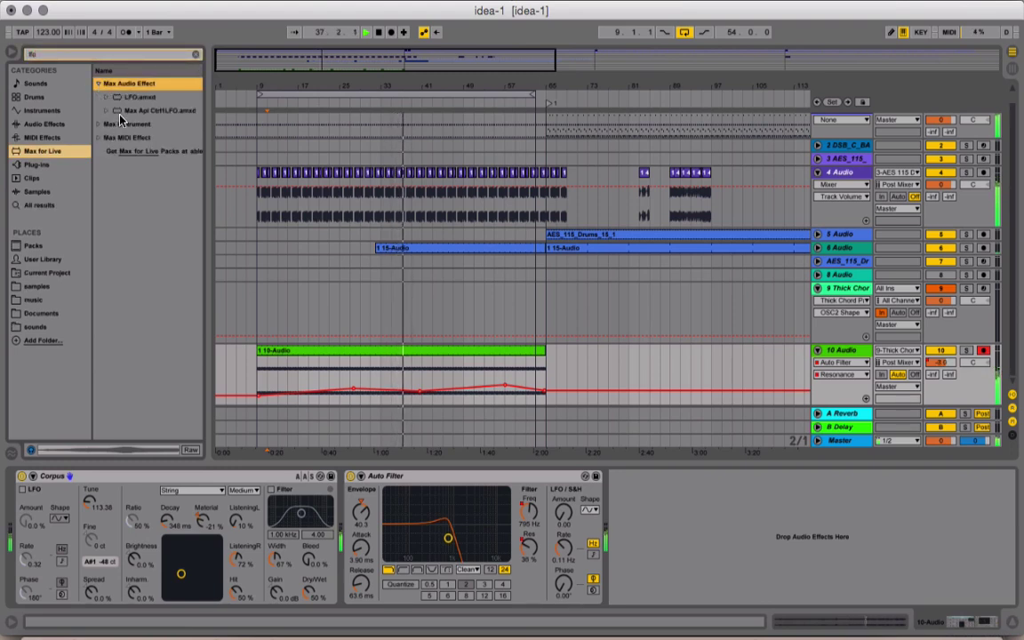
left_click_drag(124, 98, 689, 558)
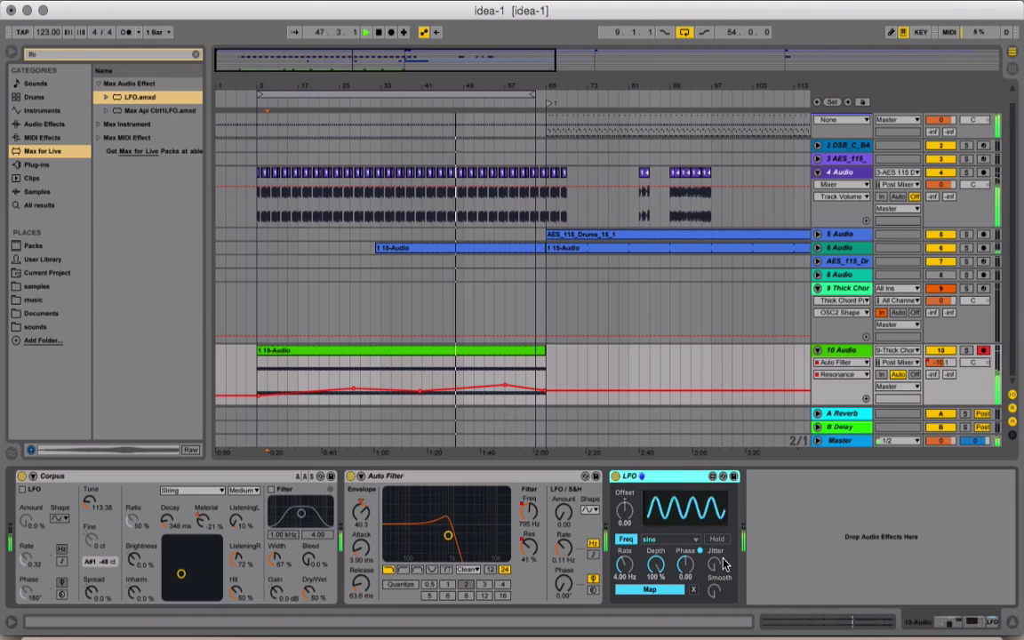
- Map the LFO to Corpus Material with a 0.17 Hz rate and 33% depth, and set Corpus Dry/Wet to 67%
left_click_drag(625, 563, 654, 593)
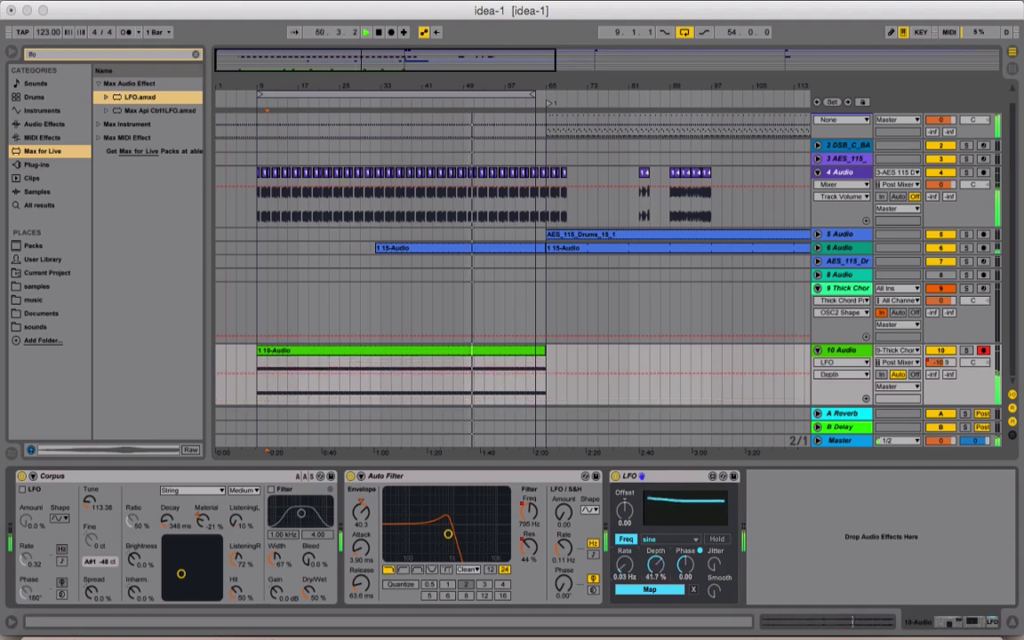
left_click(626, 593)
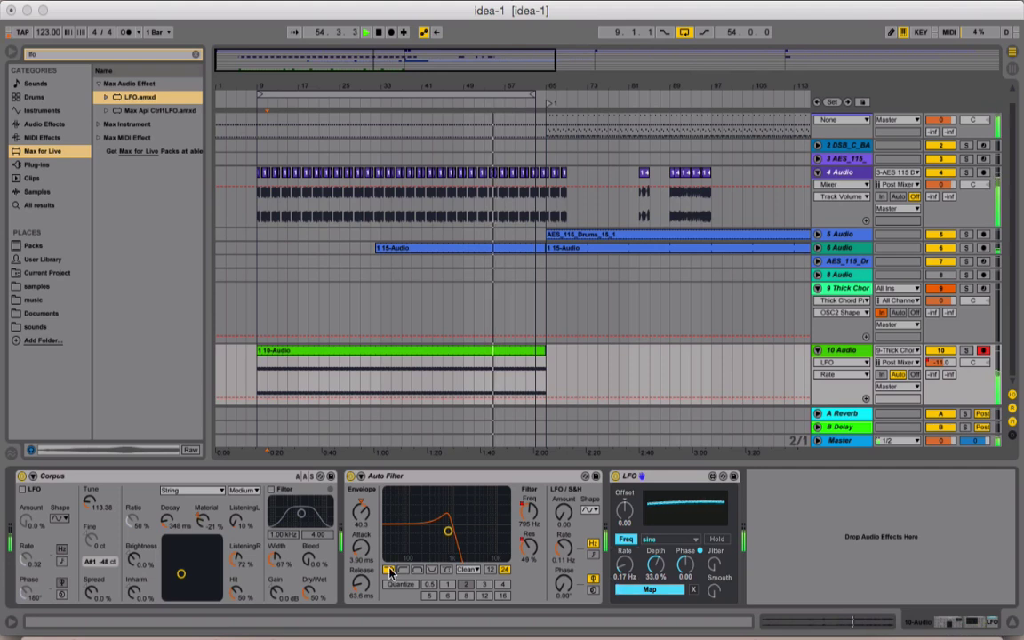
left_click(209, 522)
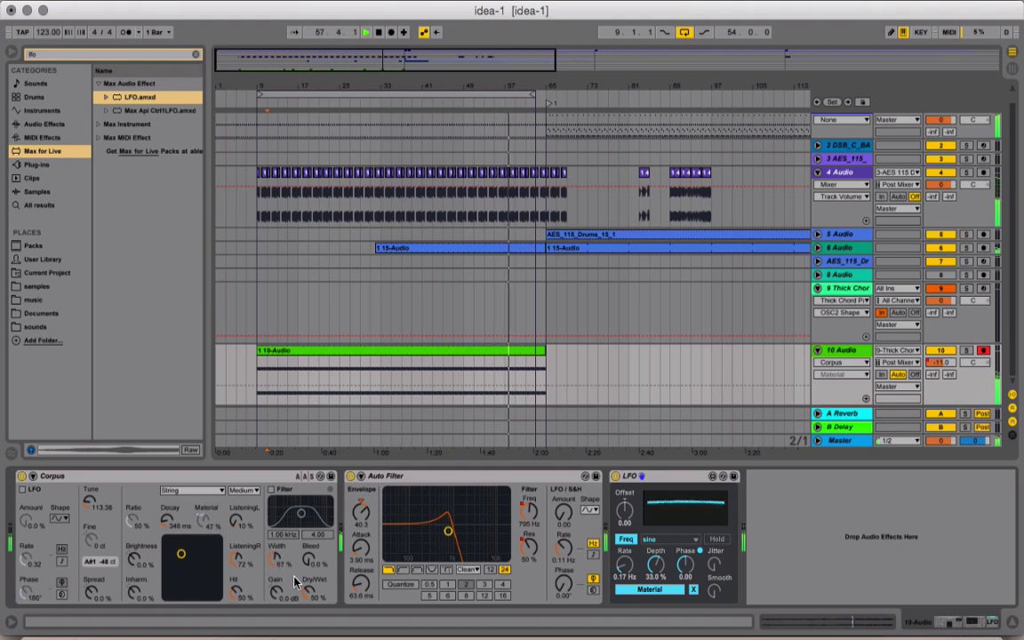
left_click_drag(316, 591, 331, 580)
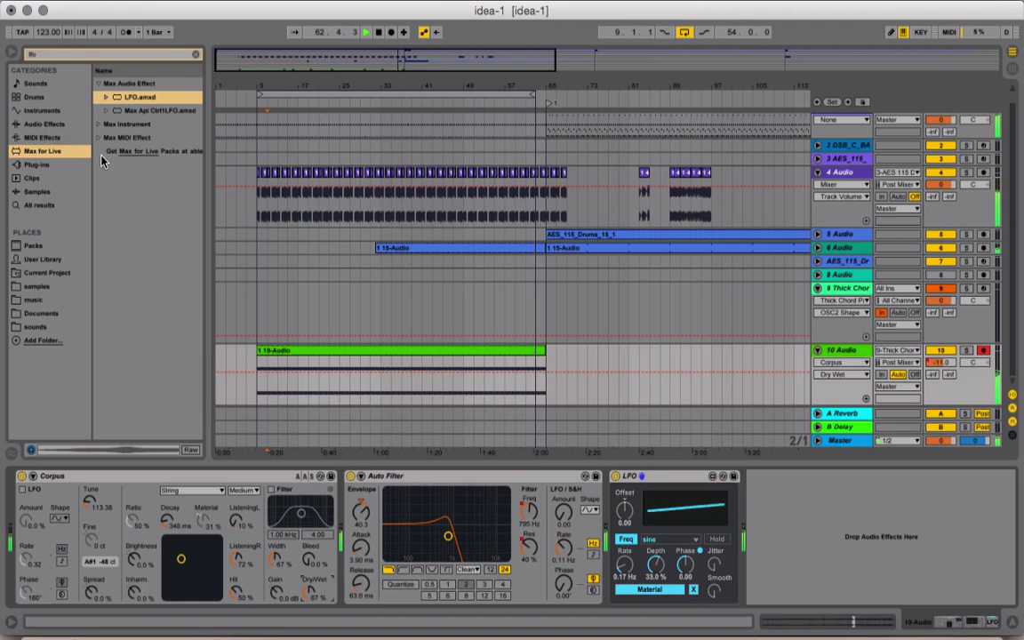
- Open the 10-Audio clip's sample view and audition the arrangement from about bar 21 and about bar 33
double_click(342, 352)
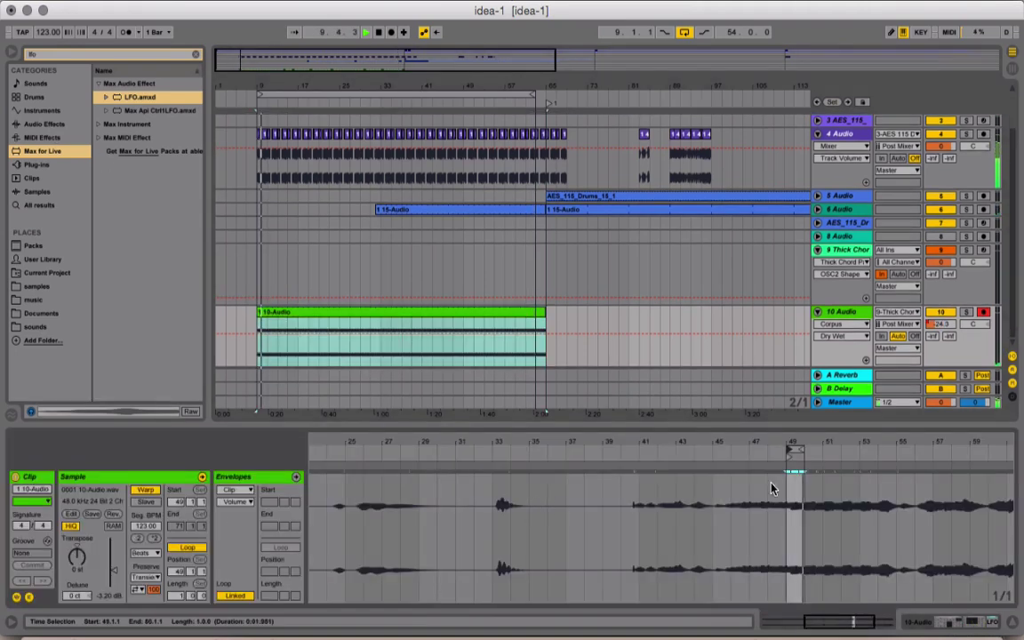
left_click_drag(805, 445, 765, 449)
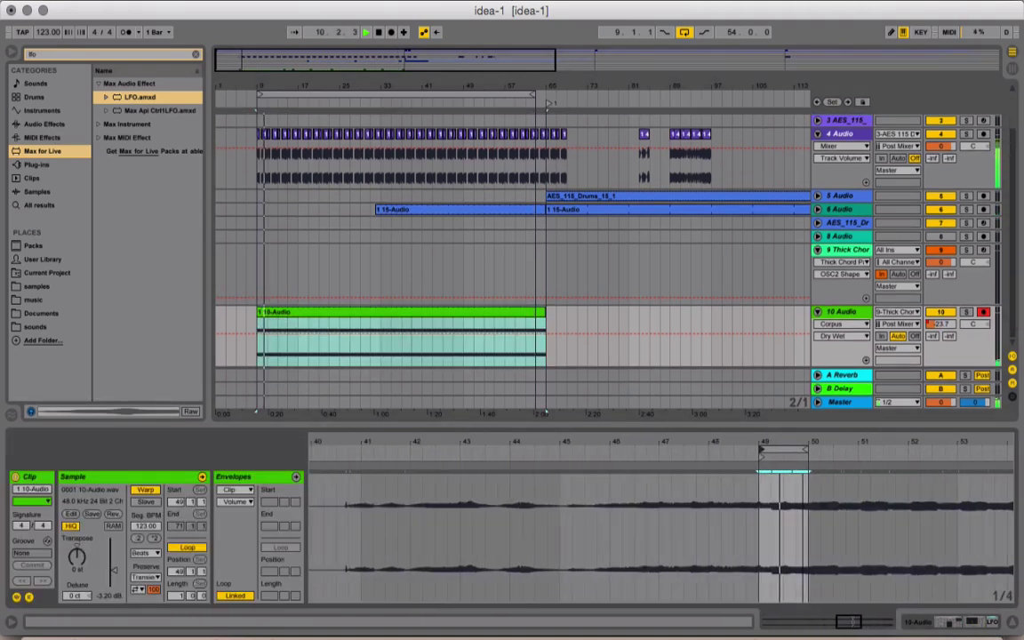
left_click(320, 103)
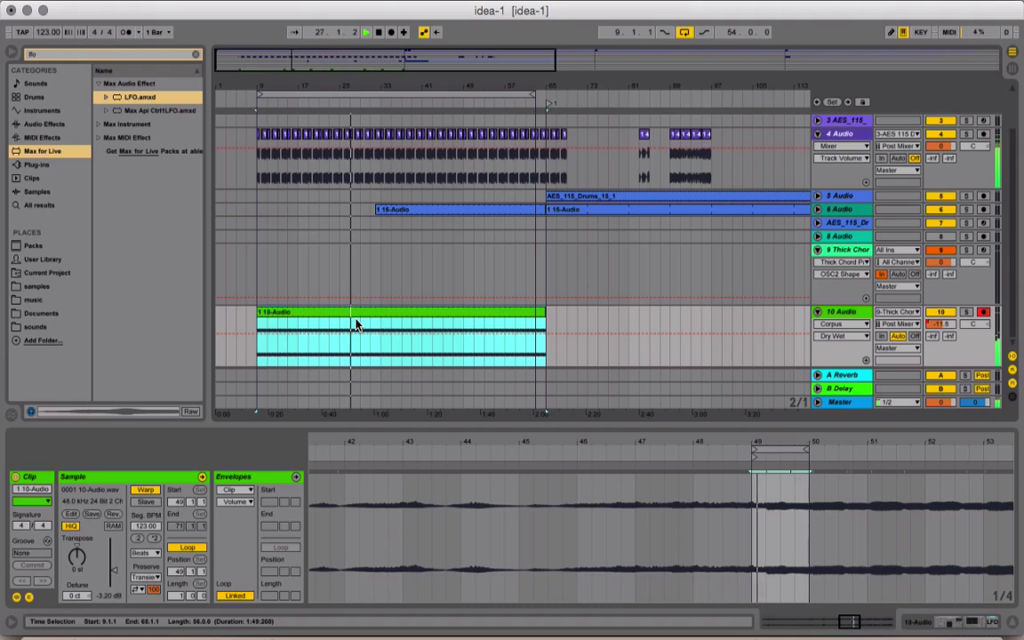
key("space")
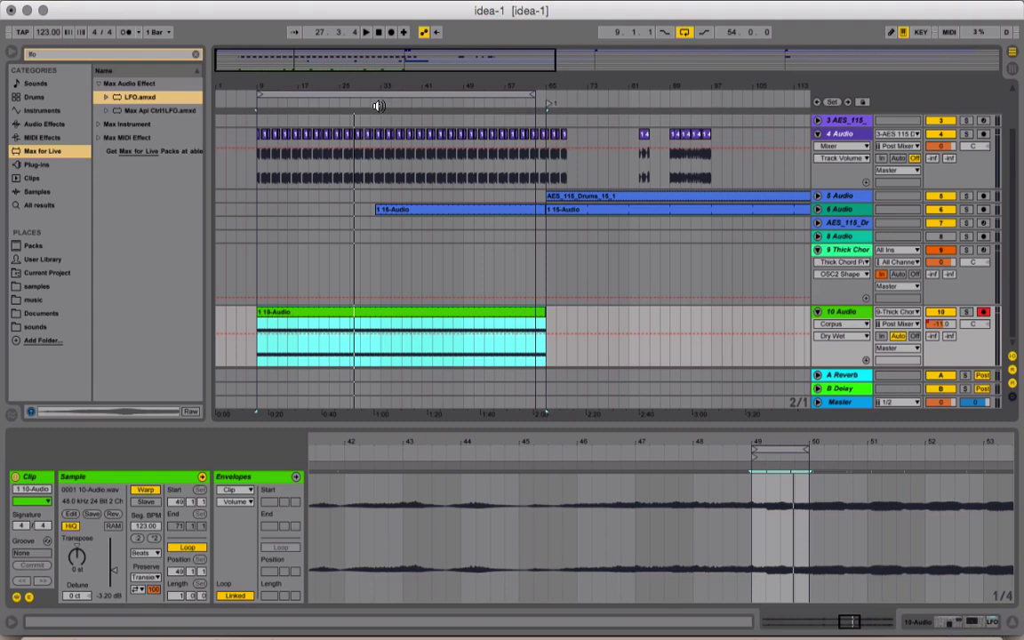
left_click(379, 103)
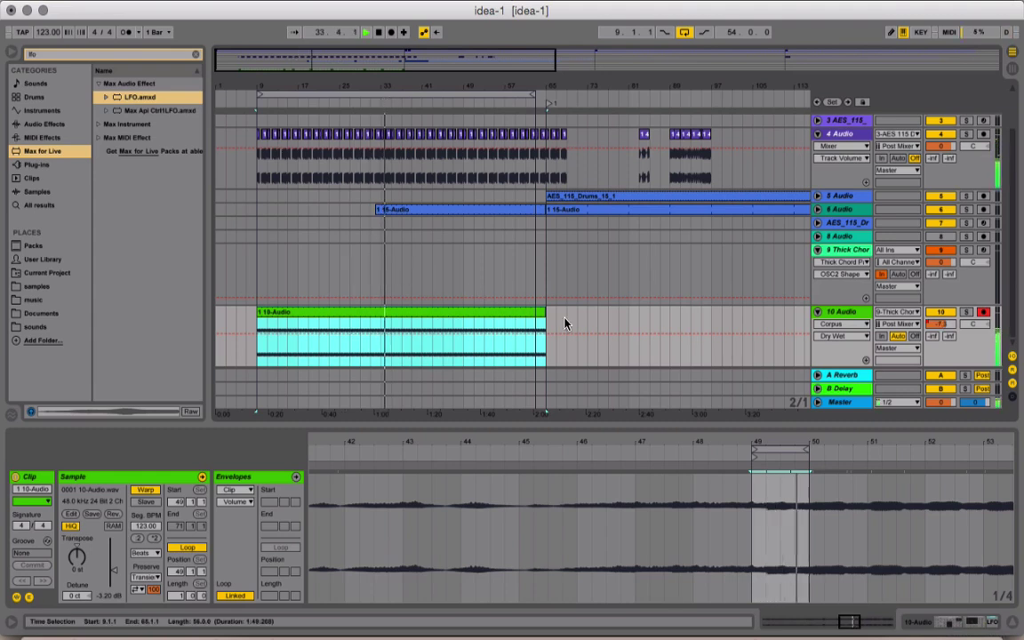
left_click(815, 311)
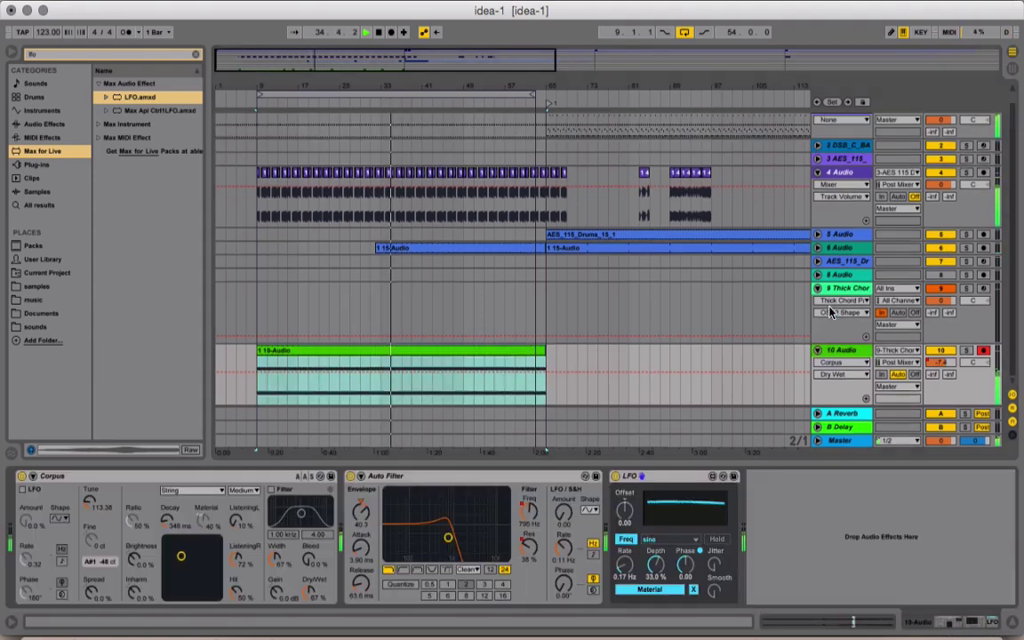
- Unlink the 10-Audio clip's envelope from the sample loop and bring up its volume envelope at bar 49
left_click(476, 355)
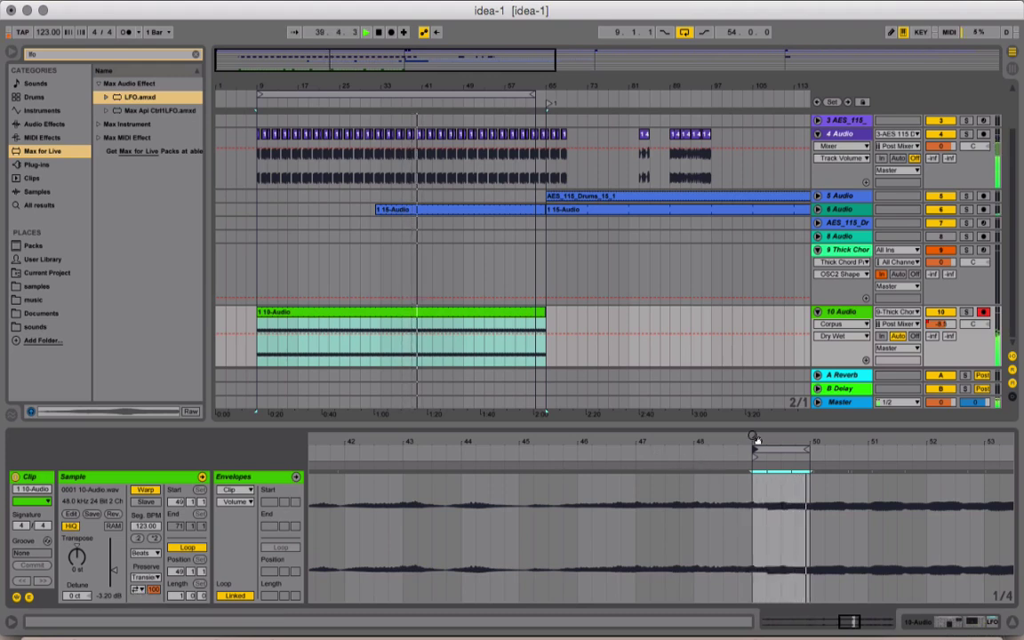
left_click_drag(756, 441, 720, 471)
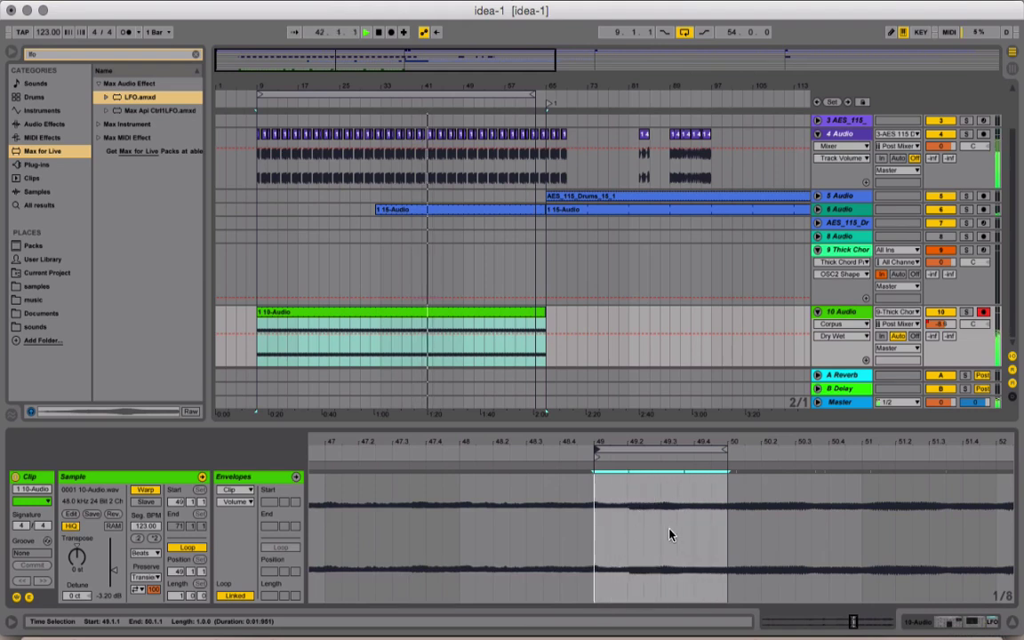
left_click(229, 597)
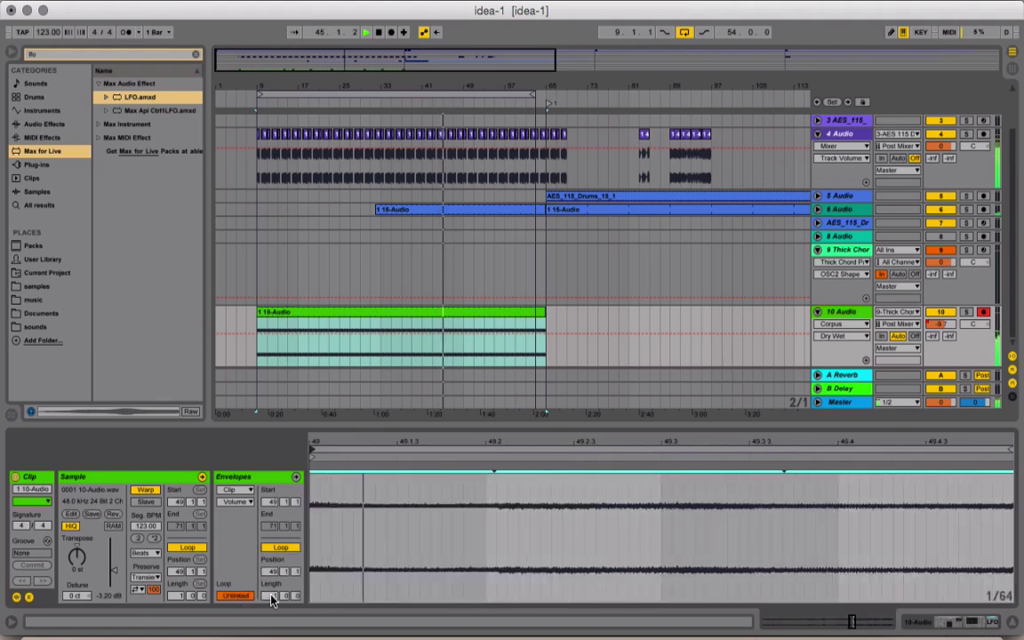
left_click(273, 597)
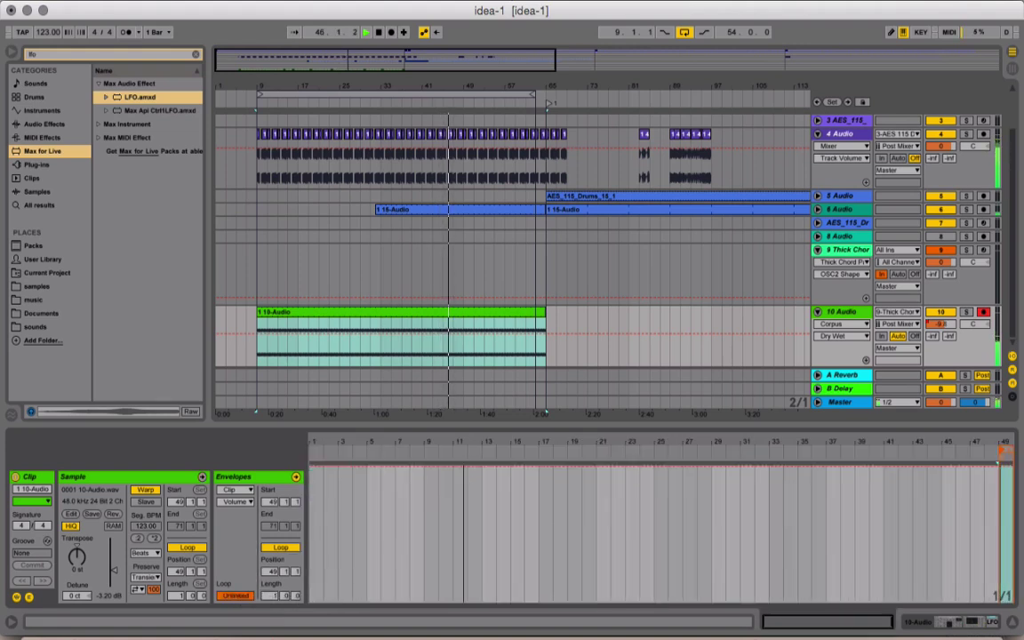
left_click_drag(738, 440, 738, 484)
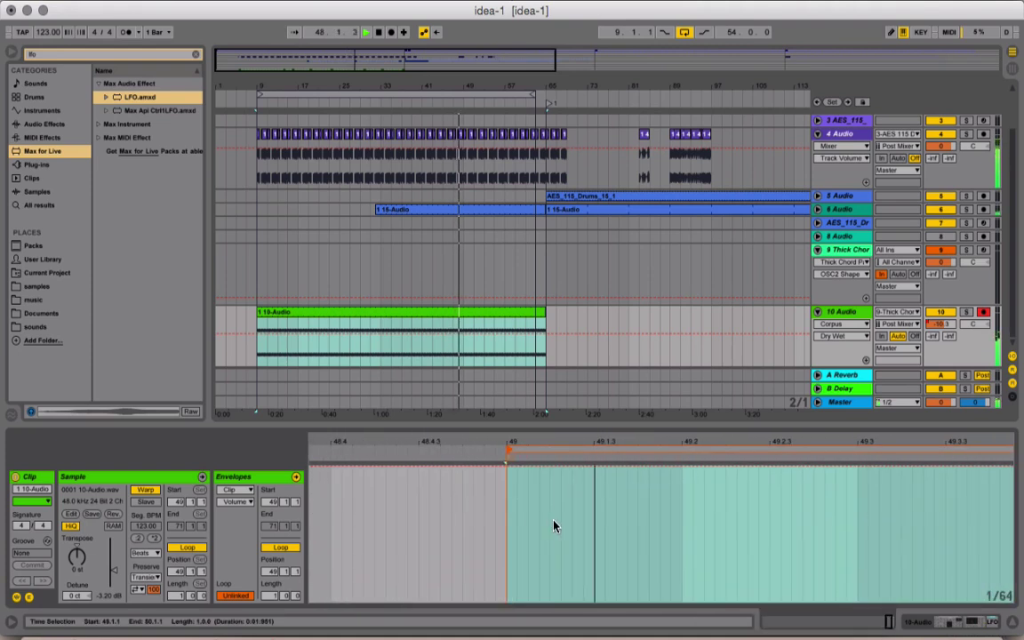
- Draw stepped dips in the 10-Audio clip's volume envelope, rising from about 49.1.3 to 49.2 and again from about 49.3.3
key("b")
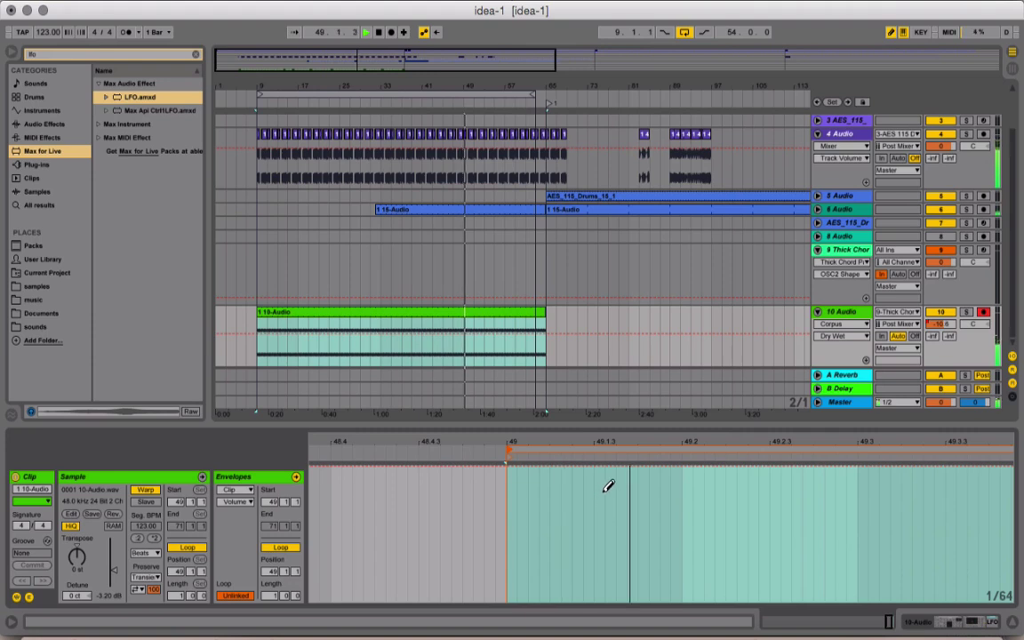
mouse_move(685, 492)
left_mouse_down()
mouse_move(605, 525)
mouse_move(681, 511)
left_mouse_up()
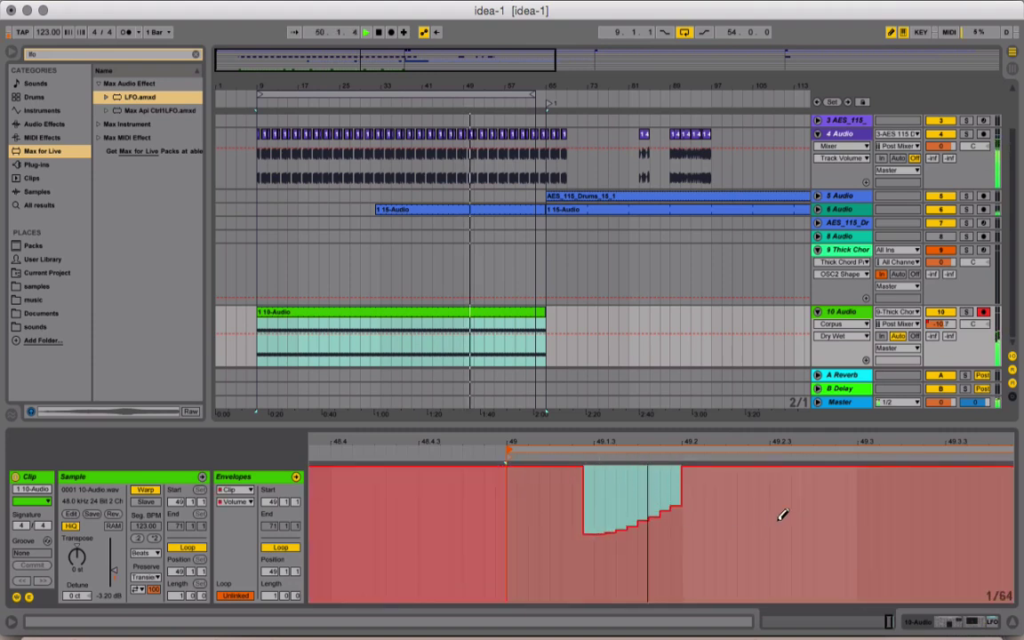
left_click_drag(623, 490, 681, 481)
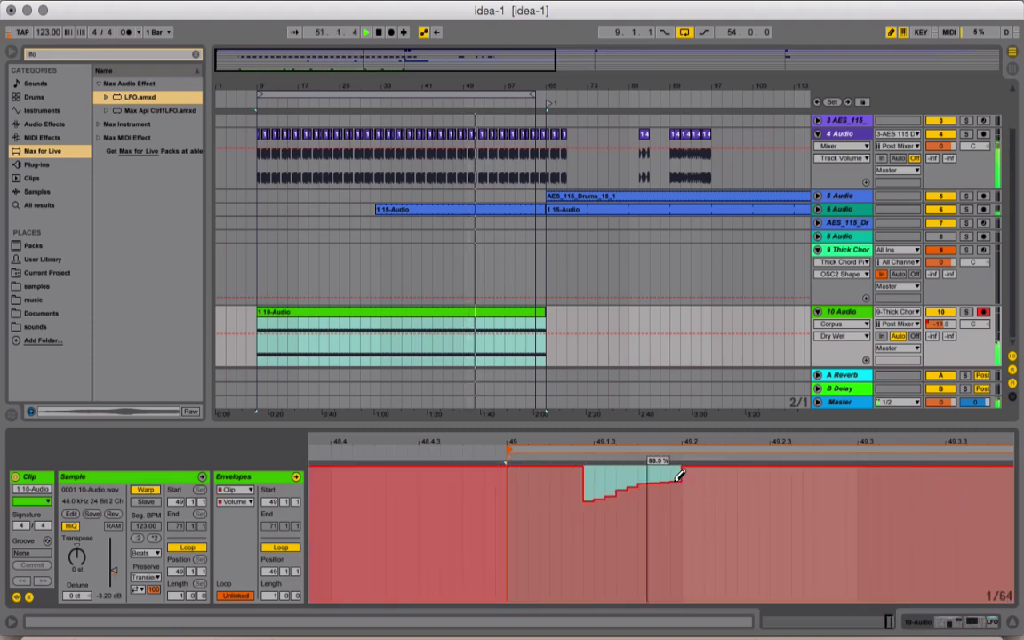
mouse_move(598, 489)
left_mouse_down()
mouse_move(639, 471)
mouse_move(676, 476)
left_mouse_up()
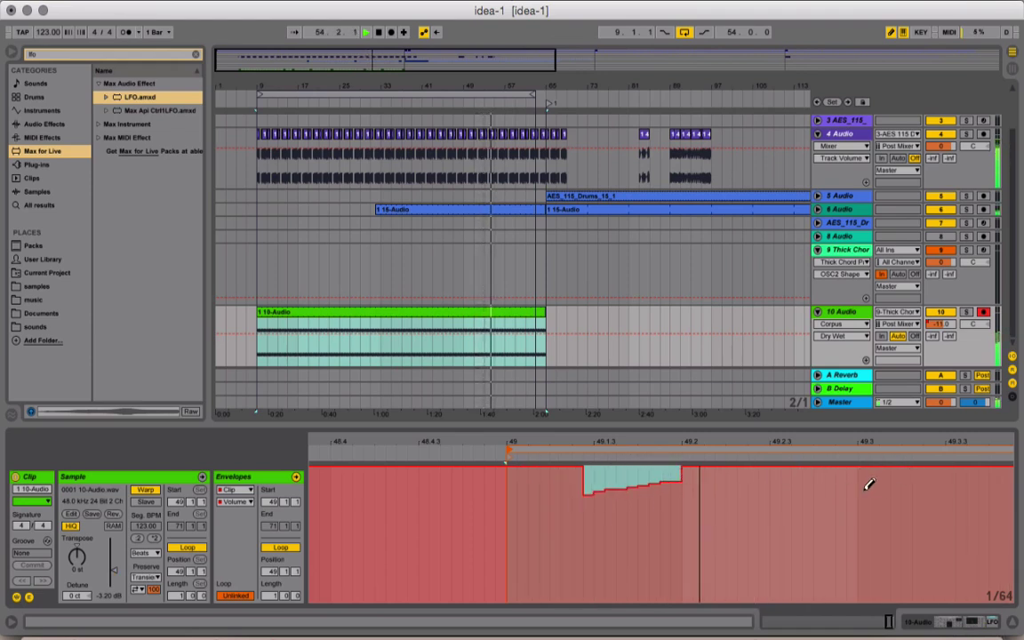
mouse_move(856, 507)
left_mouse_down()
mouse_move(850, 498)
mouse_move(827, 519)
mouse_move(829, 487)
mouse_move(857, 468)
left_mouse_up()
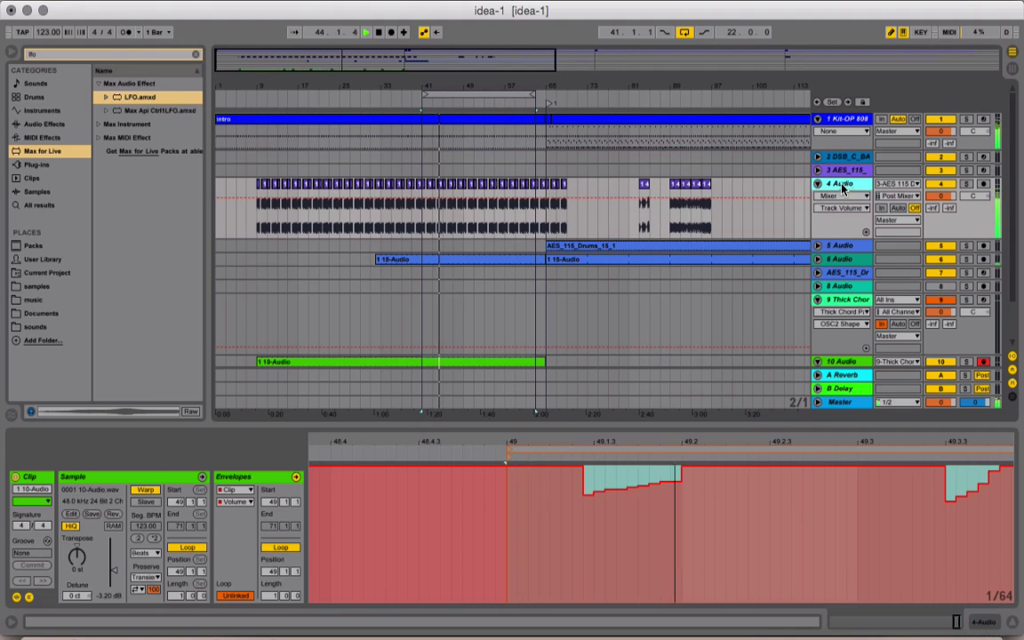
- Fold tracks 4 Audio and 9 Thick Chord Pad in the arrangement, select 1 Kit-OP 808 and switch to Session View
left_click(818, 183)
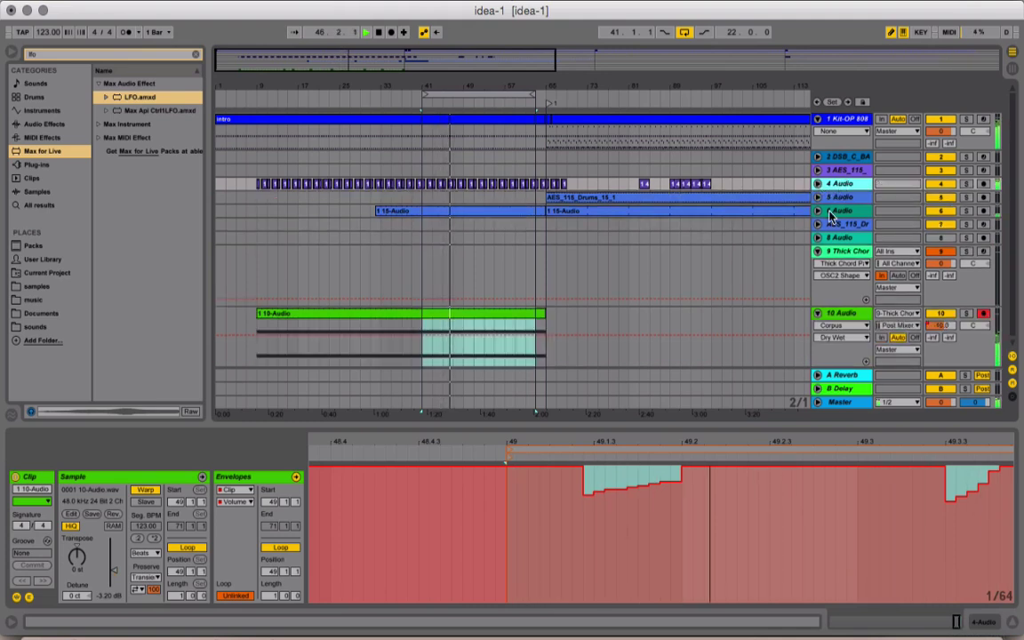
left_click(819, 253)
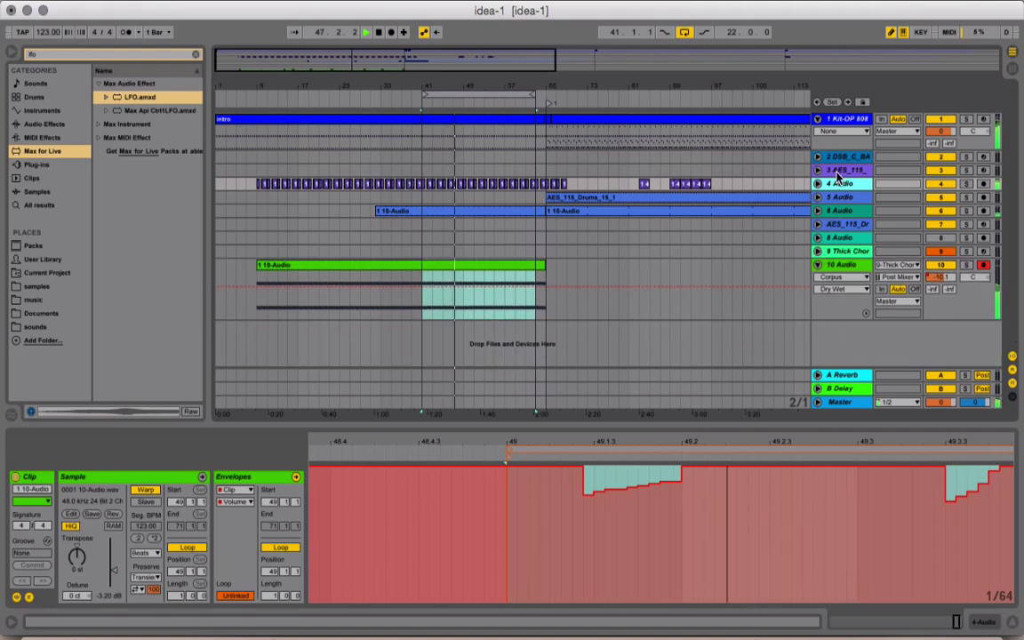
left_click(850, 119)
key("Tab")
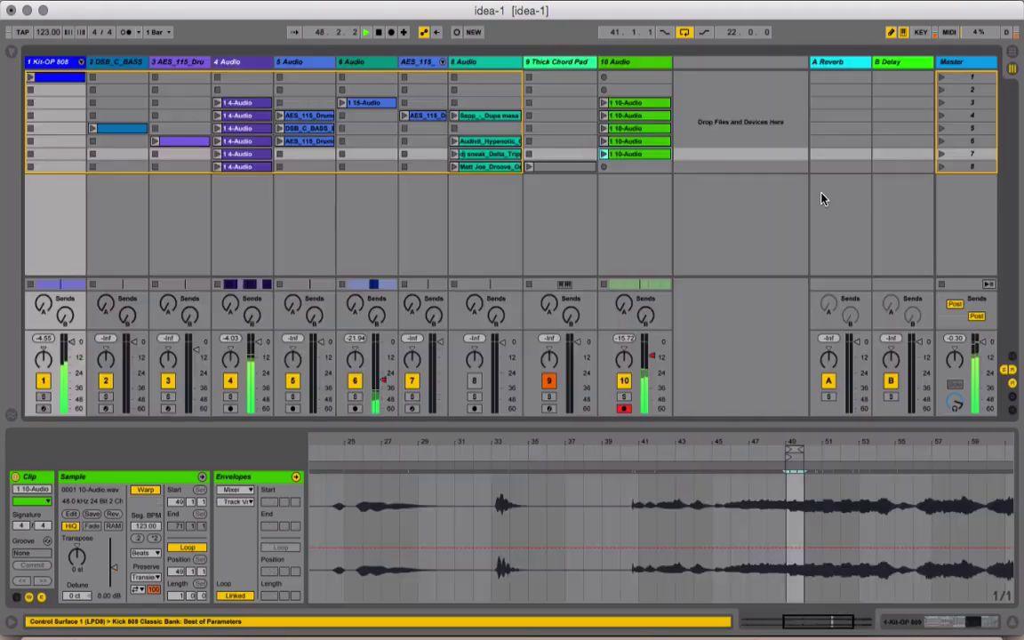
- Search the instruments for "sub" and load Simple Sub Bass 2.adg onto track 9 in place of Thick Chord Pad
left_click(560, 62)
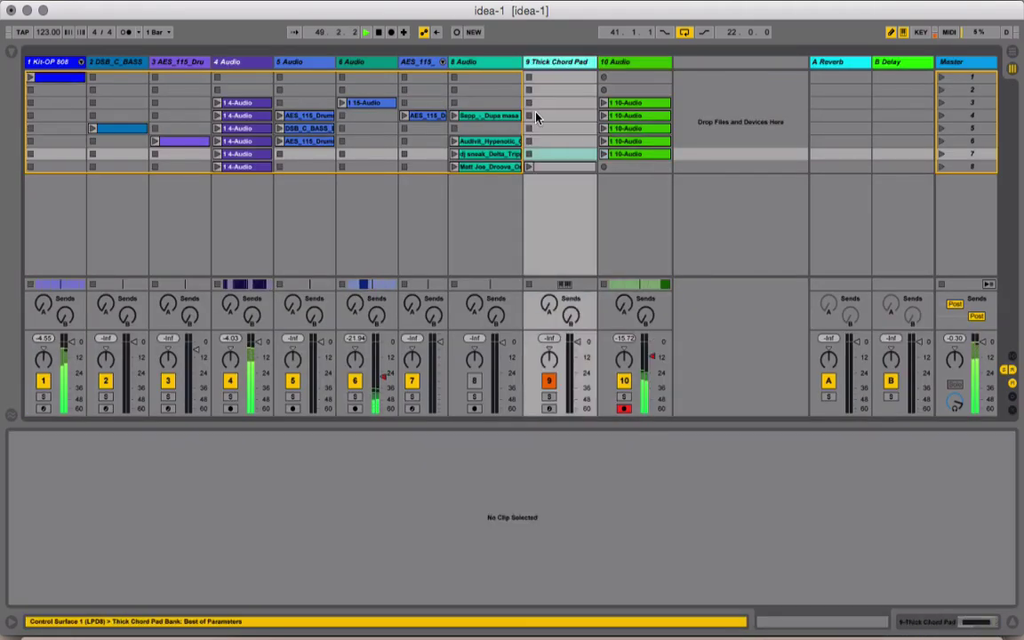
left_click(14, 53)
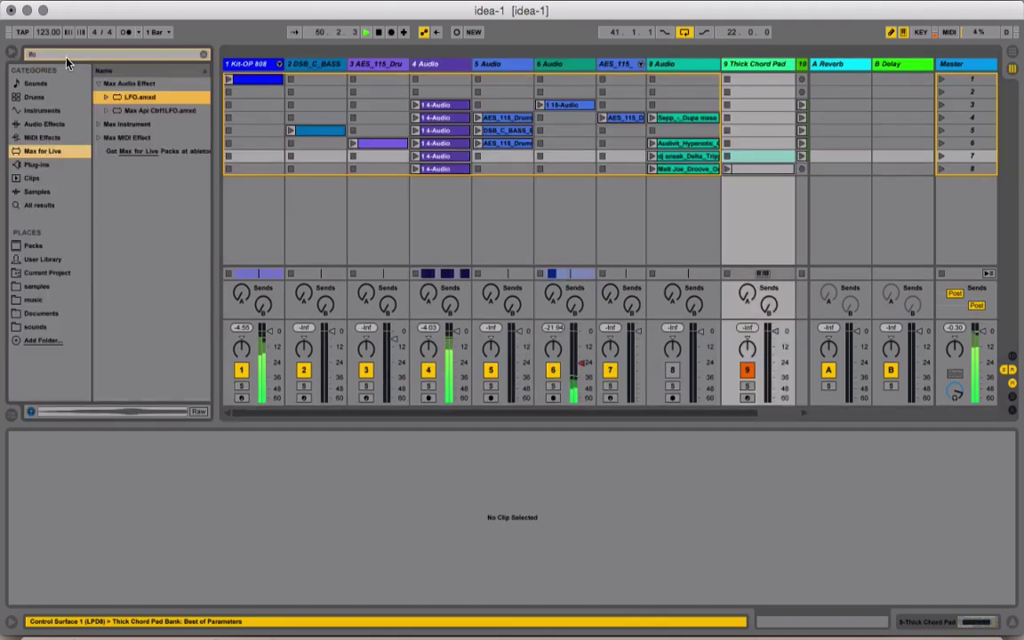
left_click(37, 110)
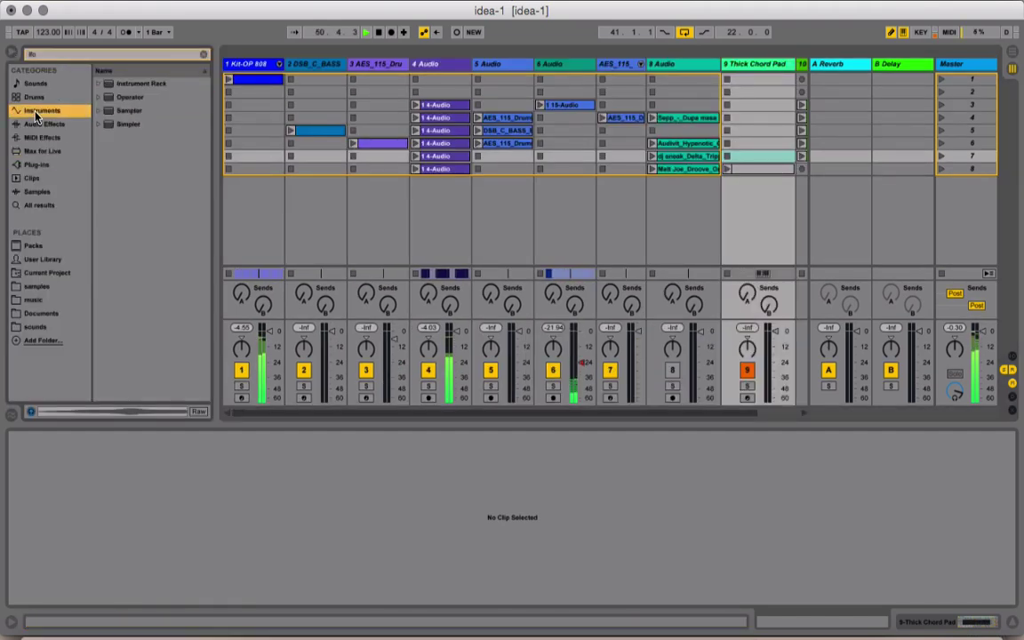
left_click(38, 53)
type("sub")
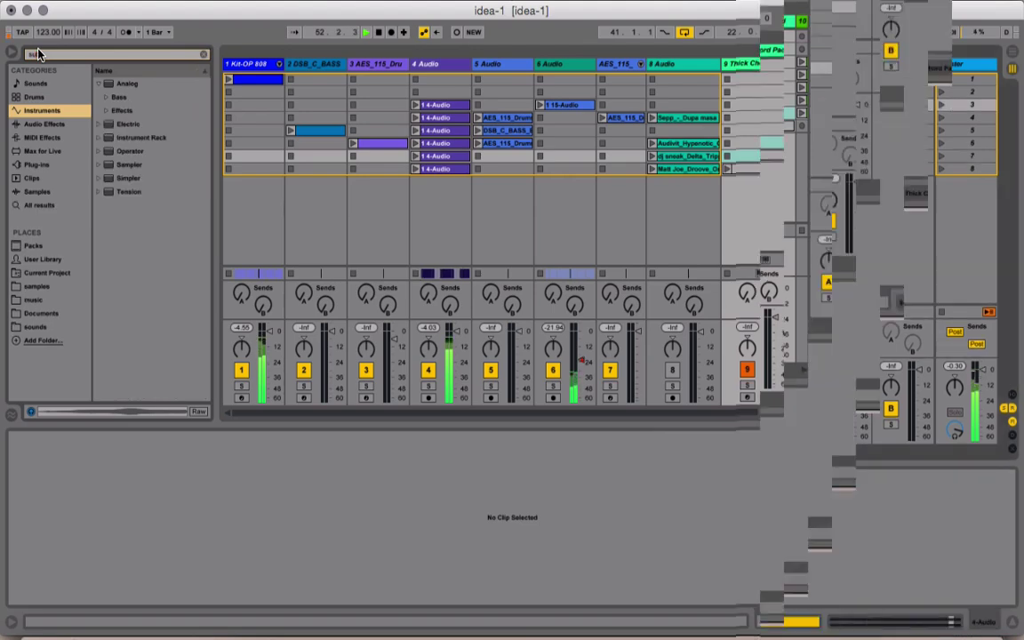
key("Down")
key("Down")
key("Down")
key("Down")
key("Return")
- Solo 4 Audio in Session View, launch its scene 3 clip and set the clip's transpose to -9 st
key("Tab")
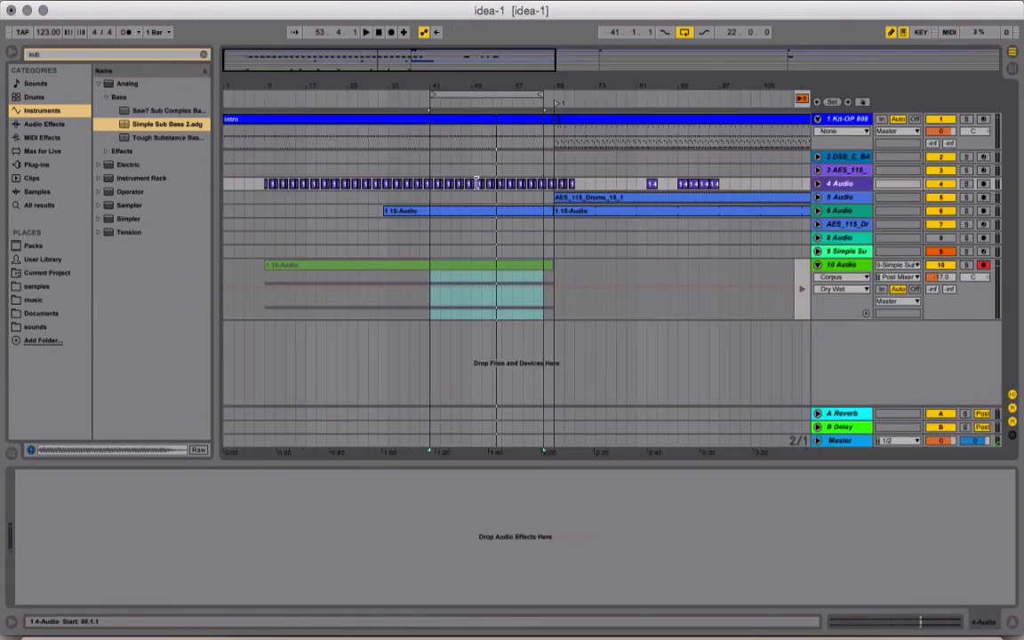
left_click_drag(495, 88, 487, 141)
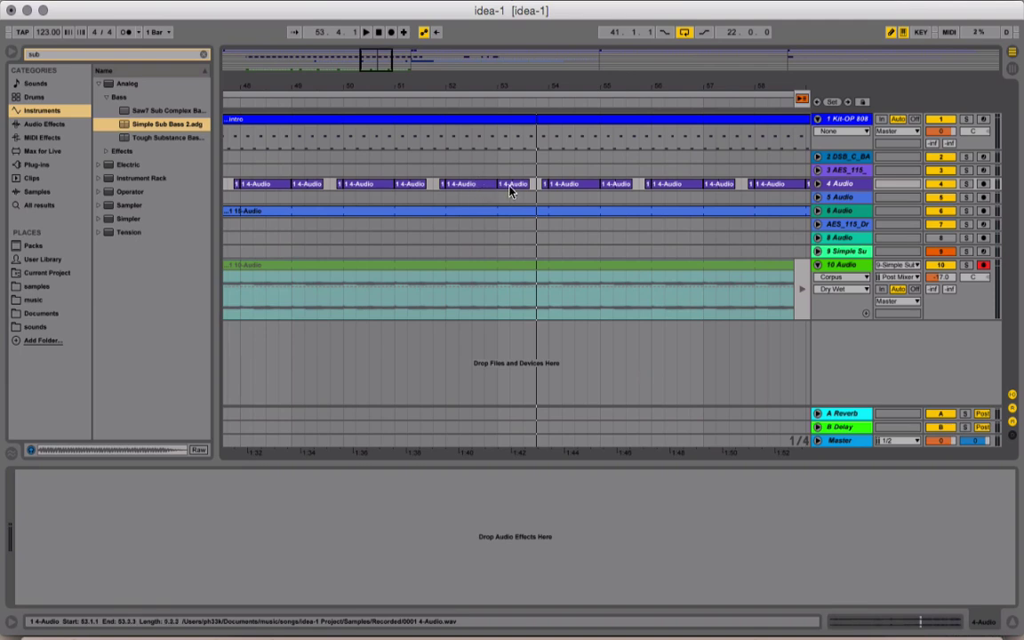
key("Tab")
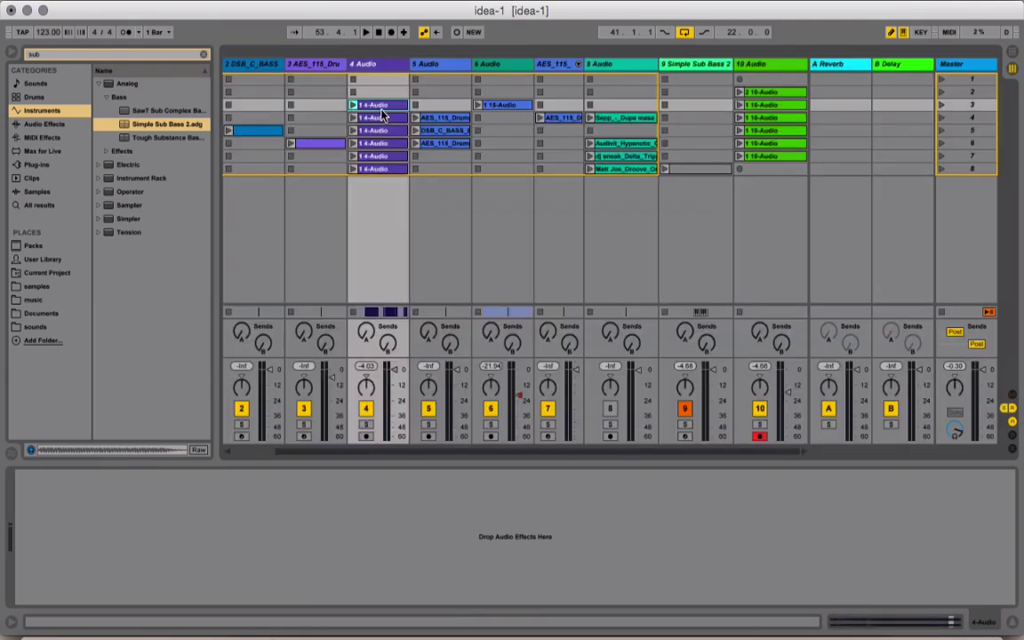
left_click(364, 428)
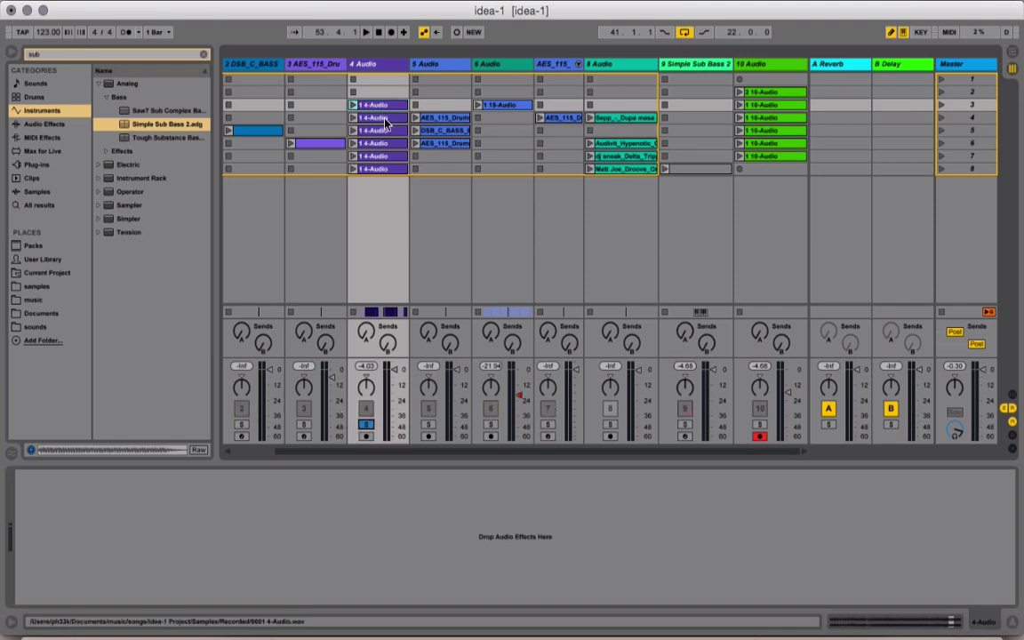
left_click(356, 106)
left_click(354, 104)
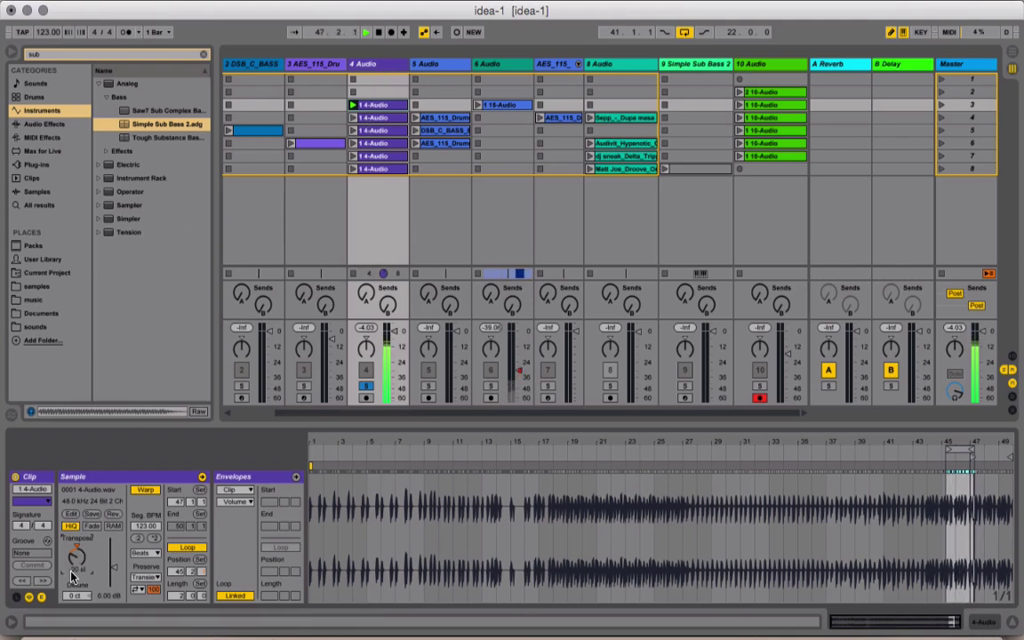
left_click_drag(71, 576, 71, 565)
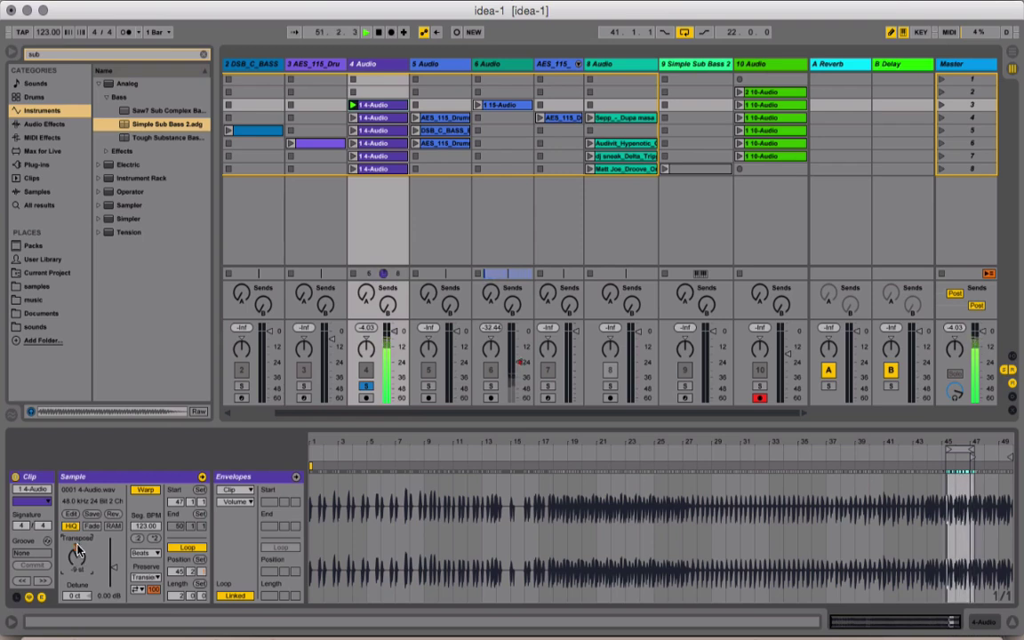
- Add an Auto Filter to 4 Audio and set its frequency to 1.81 kHz with 20% resonance
left_click(382, 71)
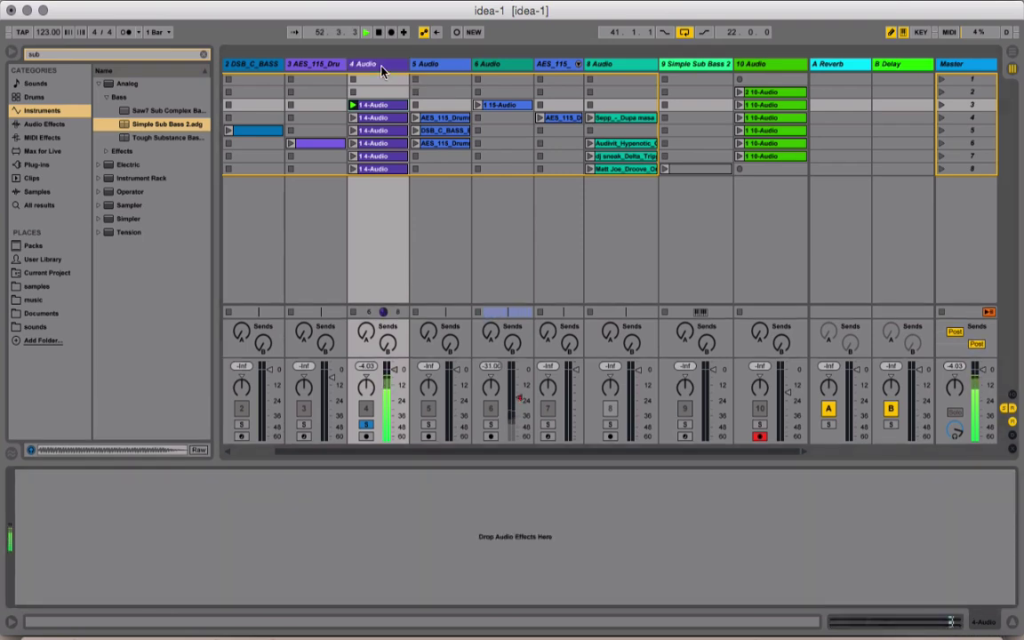
left_click(204, 58)
left_click(45, 124)
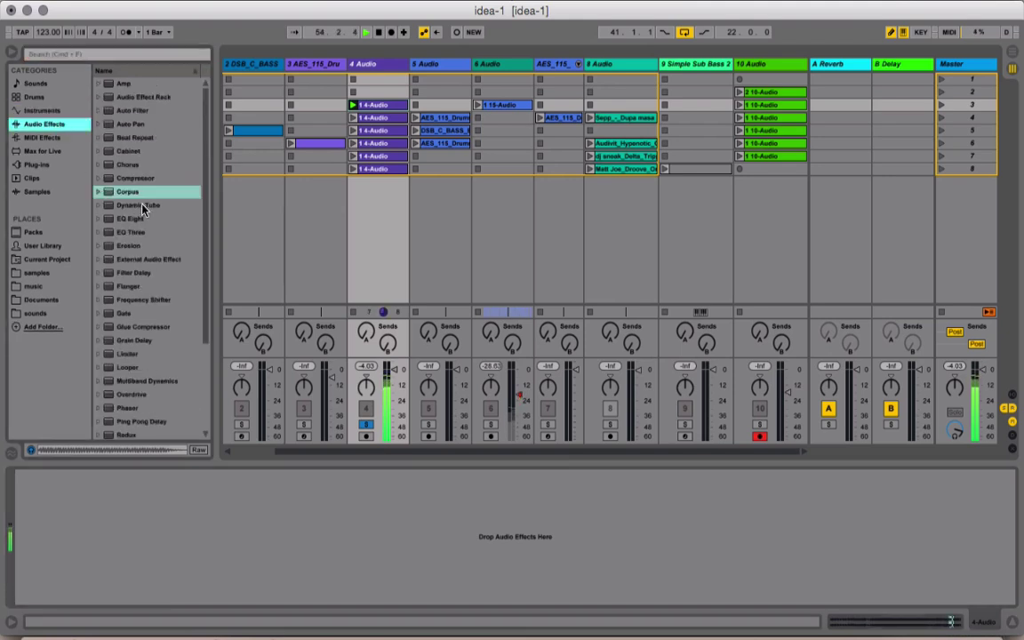
double_click(108, 111)
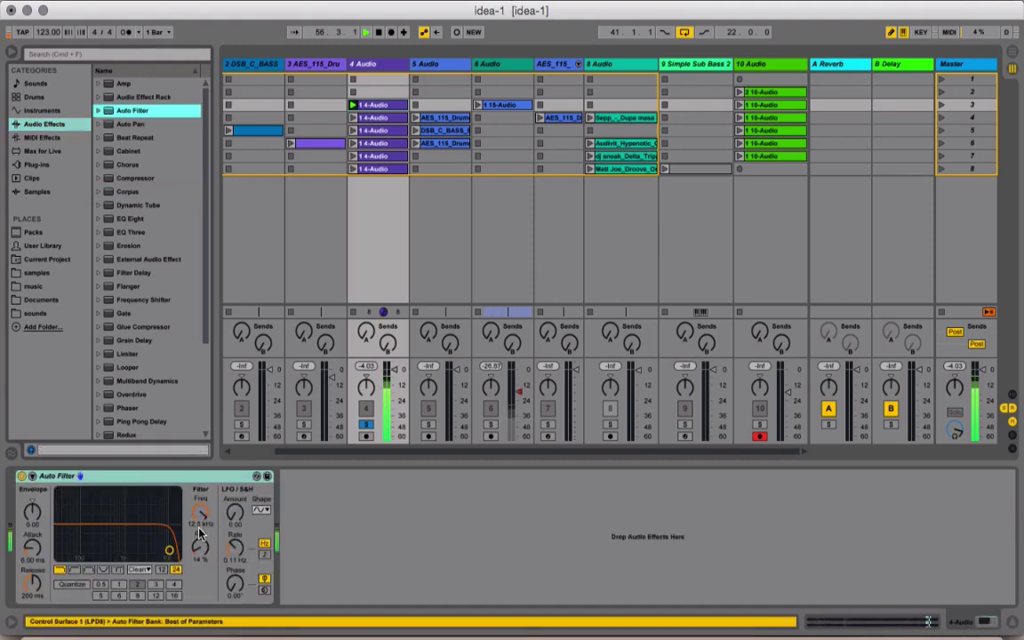
left_click_drag(170, 553, 136, 543)
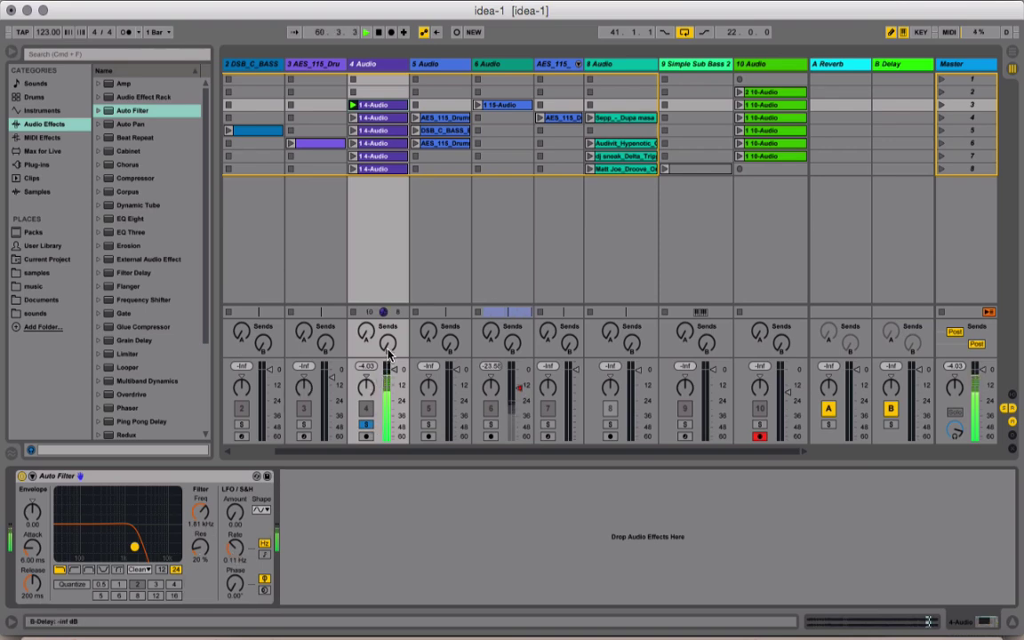
- Raise 4 Audio's Reverb send to -13.3 dB and take the track out of solo
left_click_drag(364, 335, 364, 311)
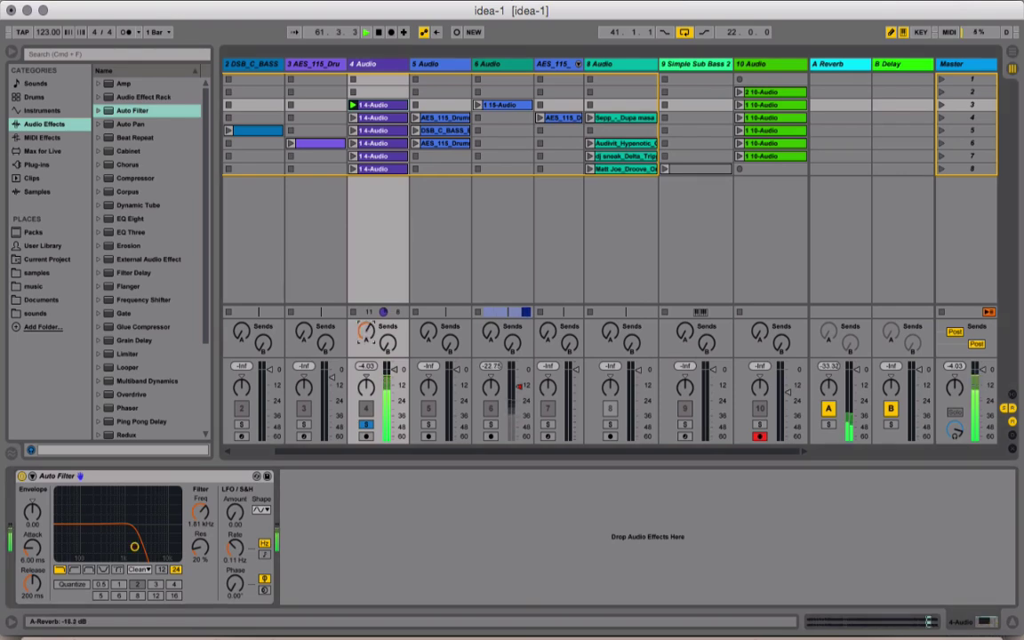
left_click(366, 425)
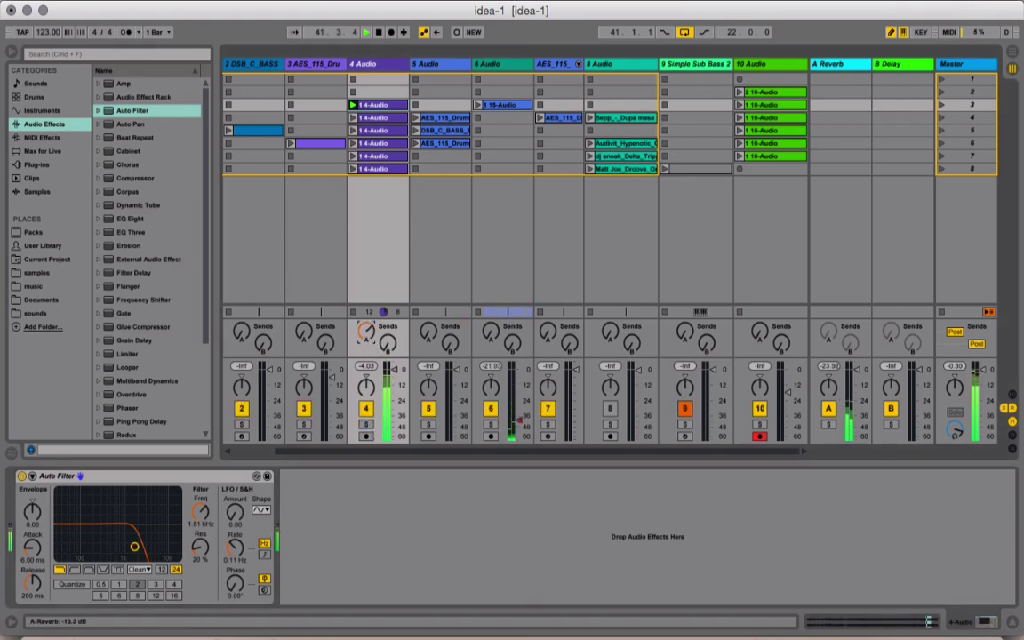
- Return playback to the arrangement and insert a new audio track below the folded 10 Audio track
left_click(840, 64)
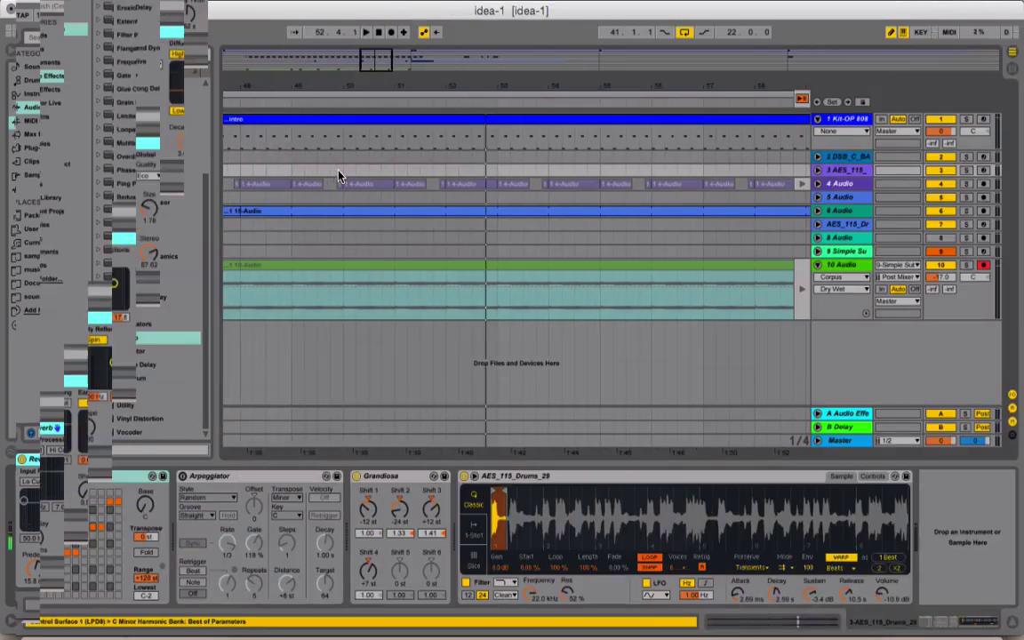
left_click(802, 98)
left_click(817, 265)
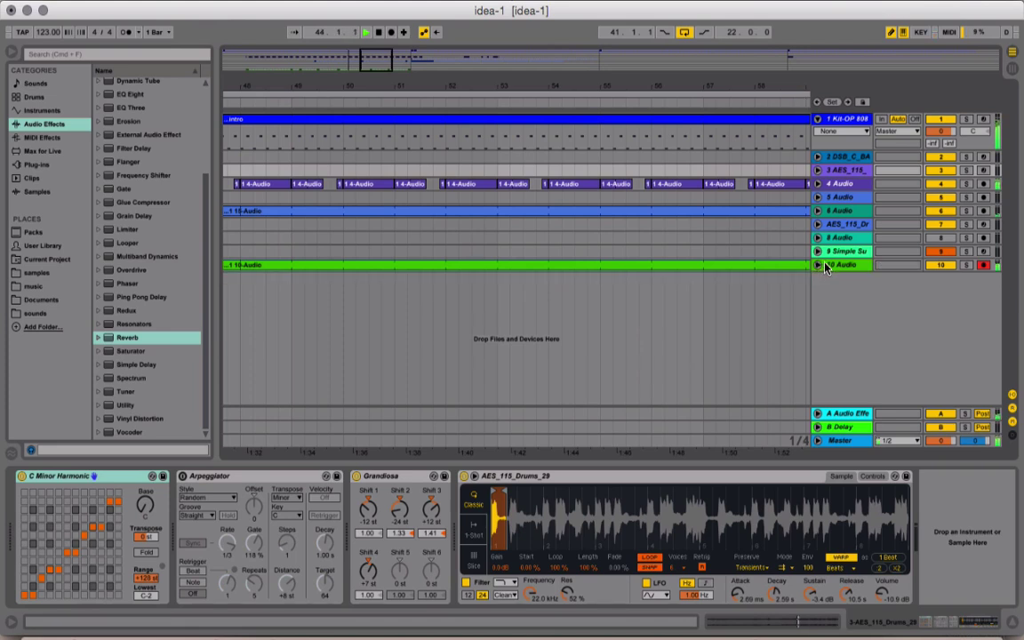
right_click(839, 265)
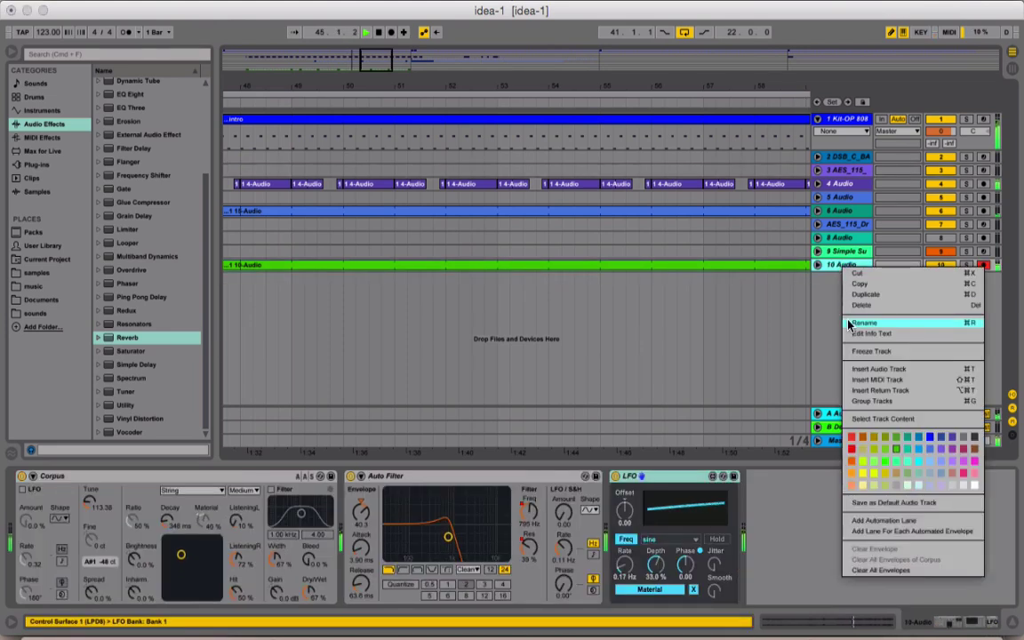
key("super+t")
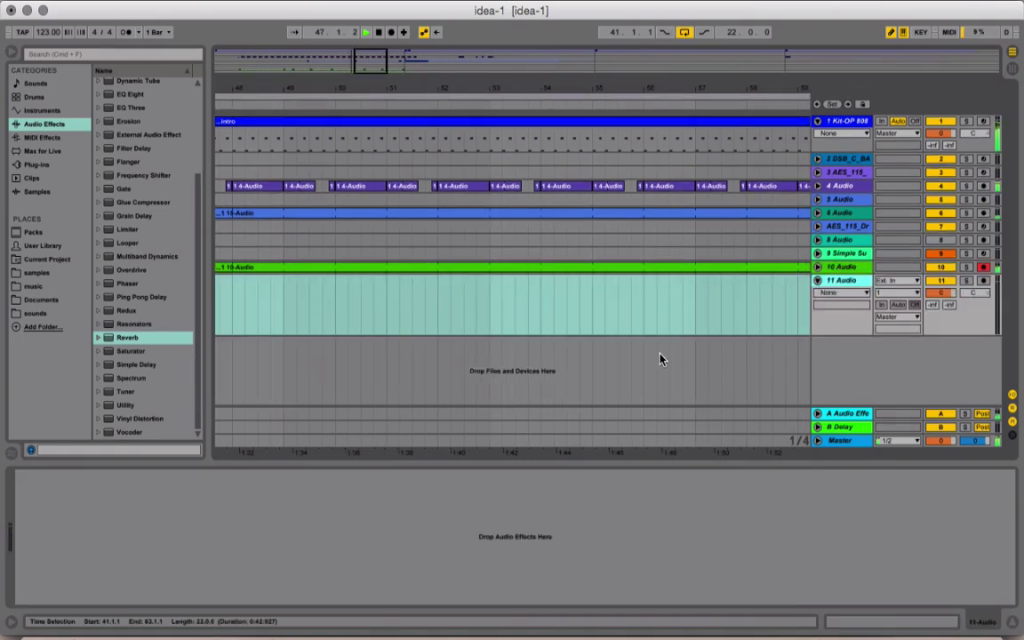
- Find the 2 10-Audio clip in 10 Audio's Session slots and place it on track 11 of the arrangement at bar 41
left_click_drag(311, 98, 335, 222)
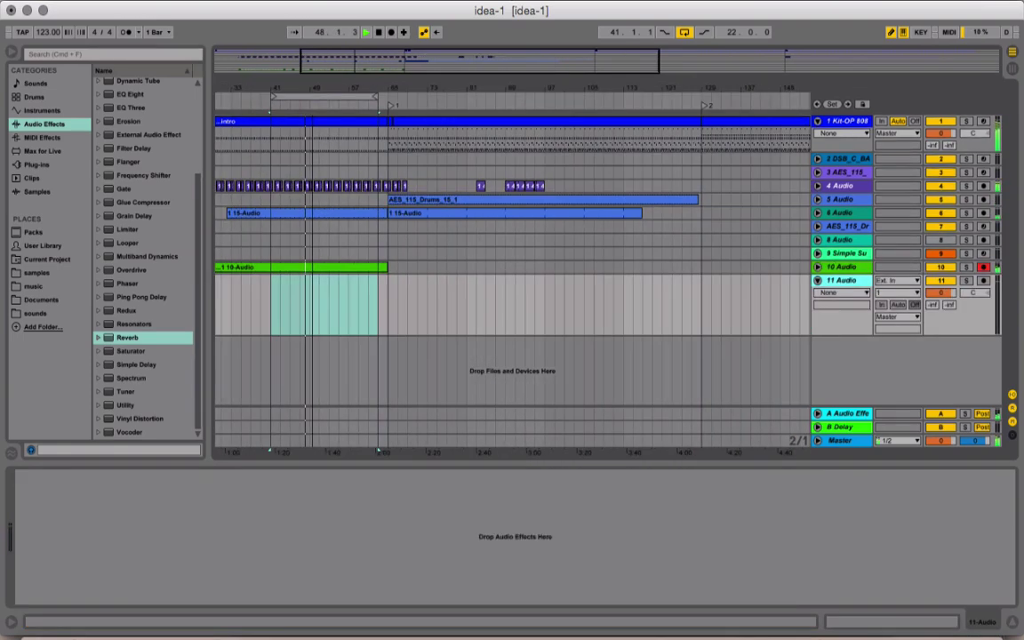
key("Tab")
scroll(744, 201, "right", 2)
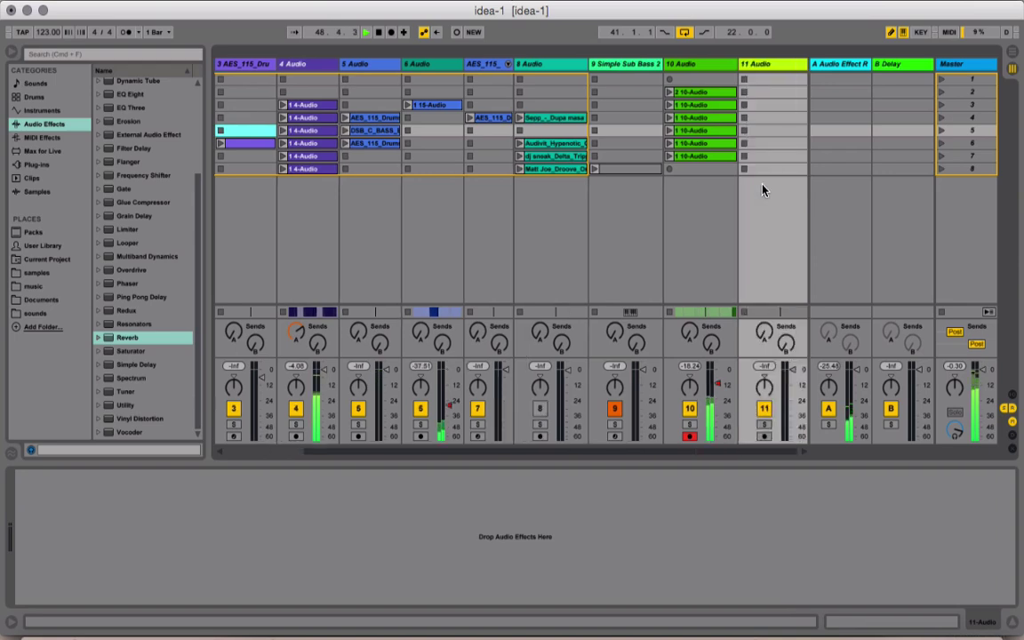
left_click(716, 160)
double_click(715, 160)
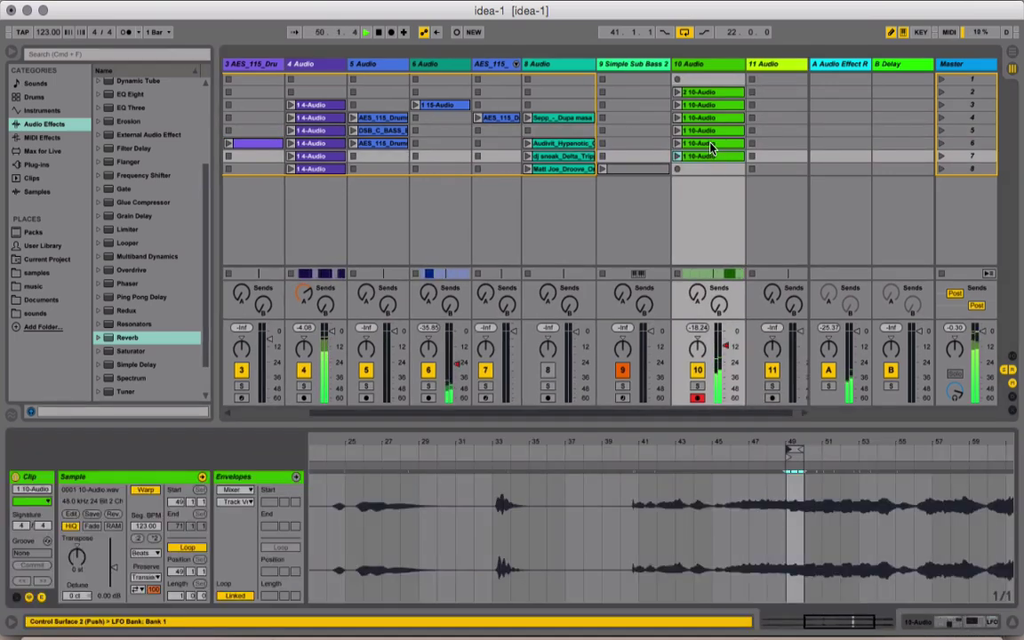
left_click(707, 94)
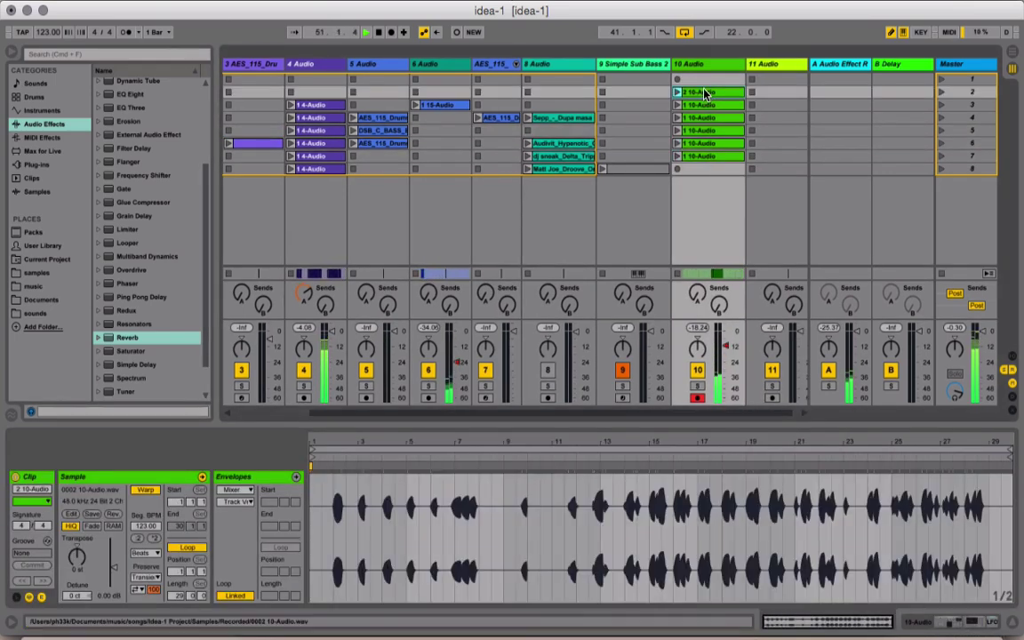
key("Tab")
left_click_drag(704, 93, 279, 313)
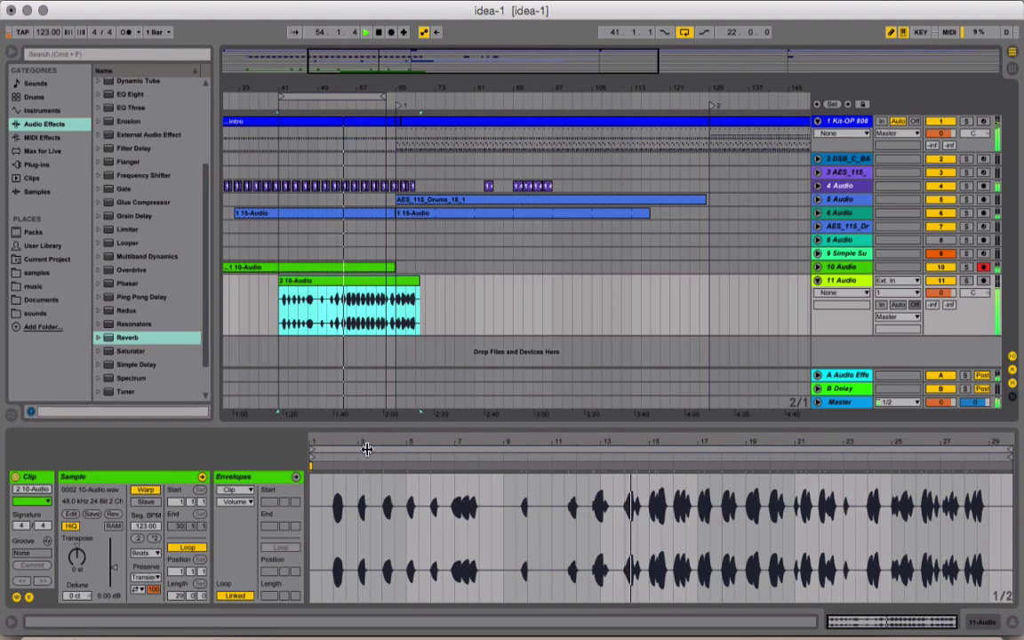
left_click_drag(338, 89, 463, 98)
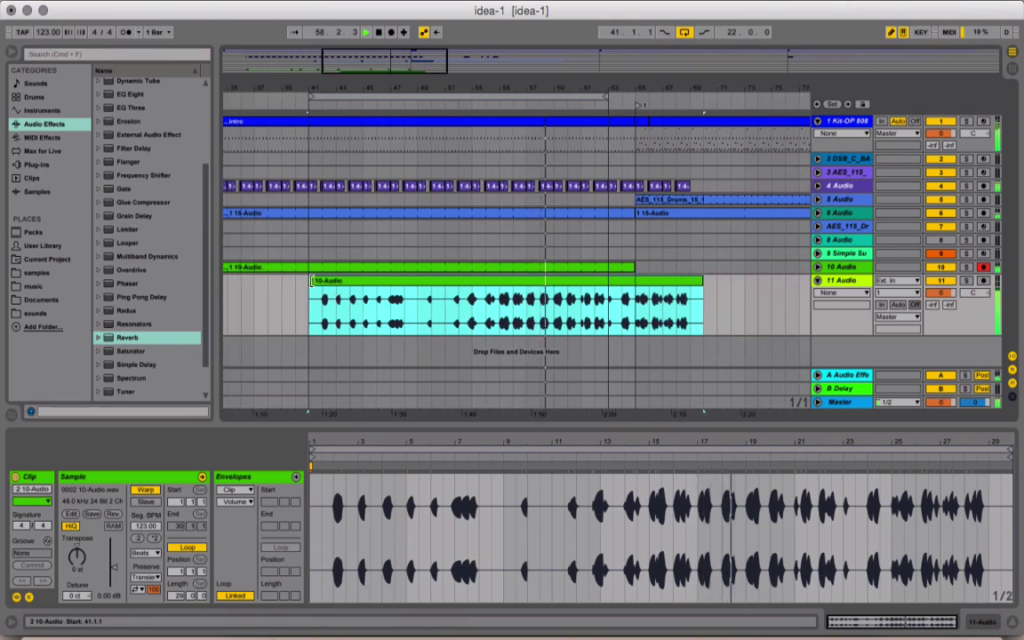
left_click_drag(310, 281, 463, 282)
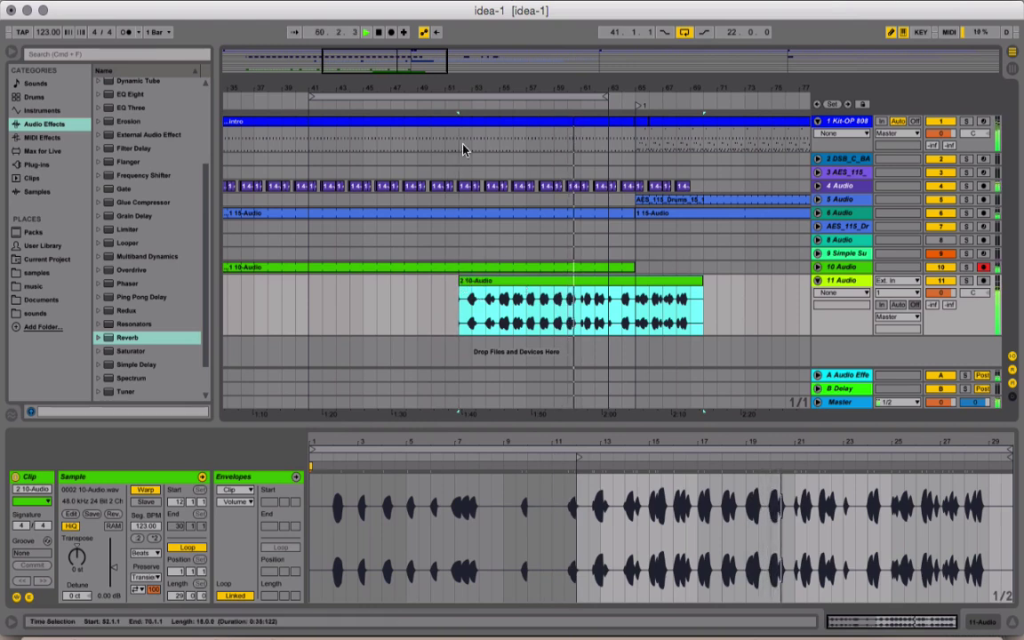
left_click_drag(458, 280, 309, 281)
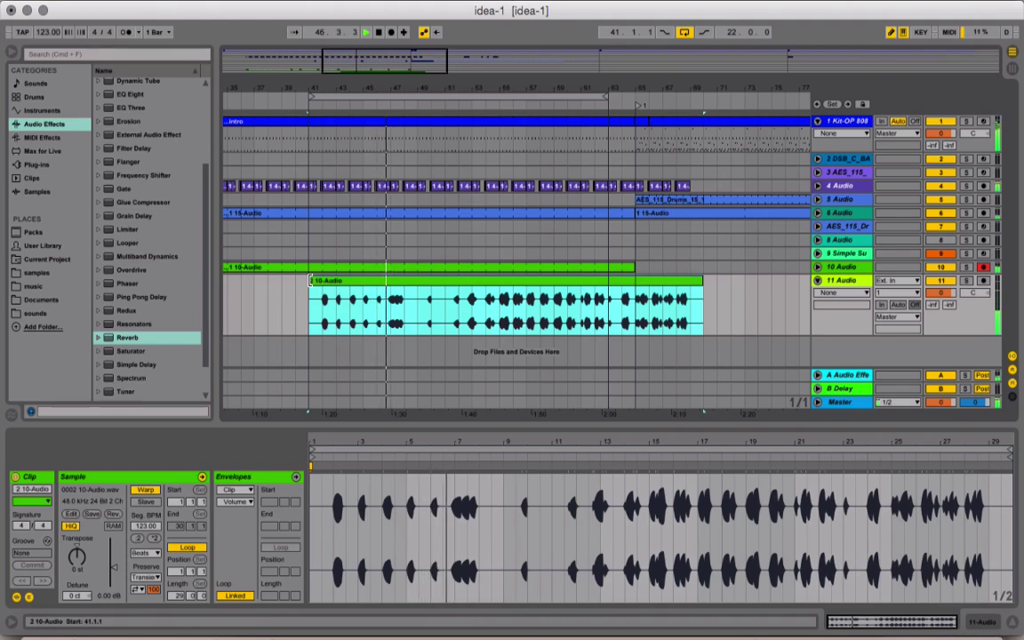
- Shift the track 11 clip so it ends at 66.1.1 and trim its start to 48.1.1, with 4 Audio unfolded for comparison
mouse_move(310, 283)
left_mouse_down()
mouse_move(417, 282)
mouse_move(356, 294)
left_mouse_up()
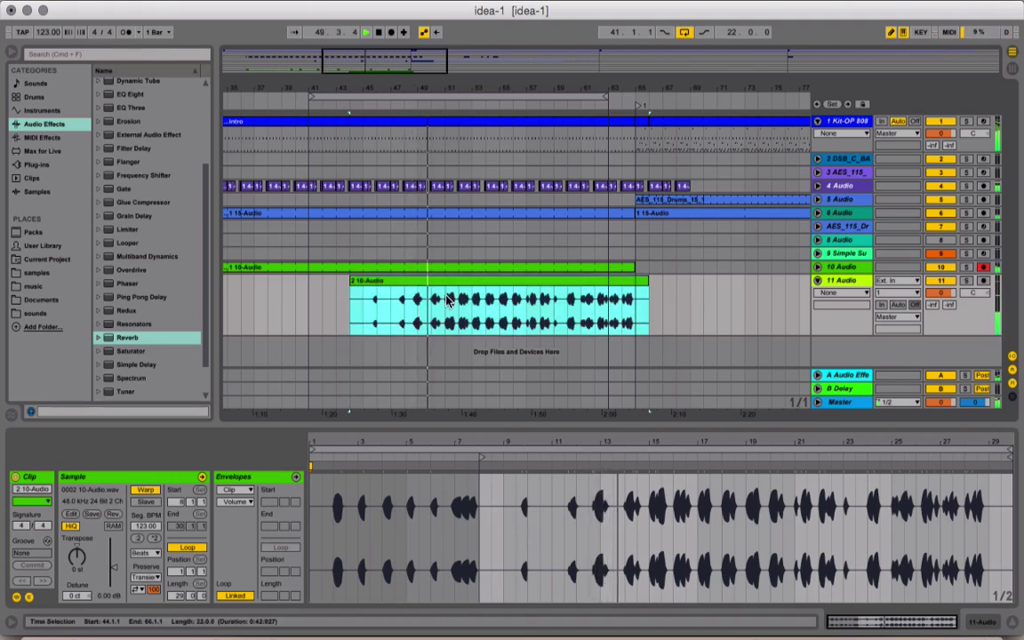
left_click(816, 186)
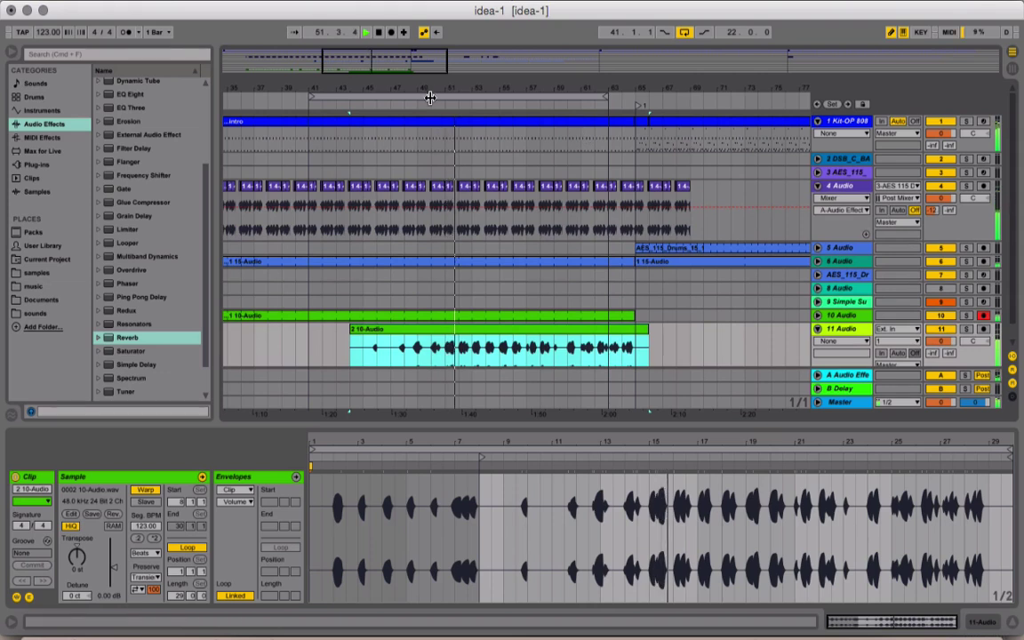
left_click_drag(428, 96, 427, 111)
scroll(400, 227, "down", 2)
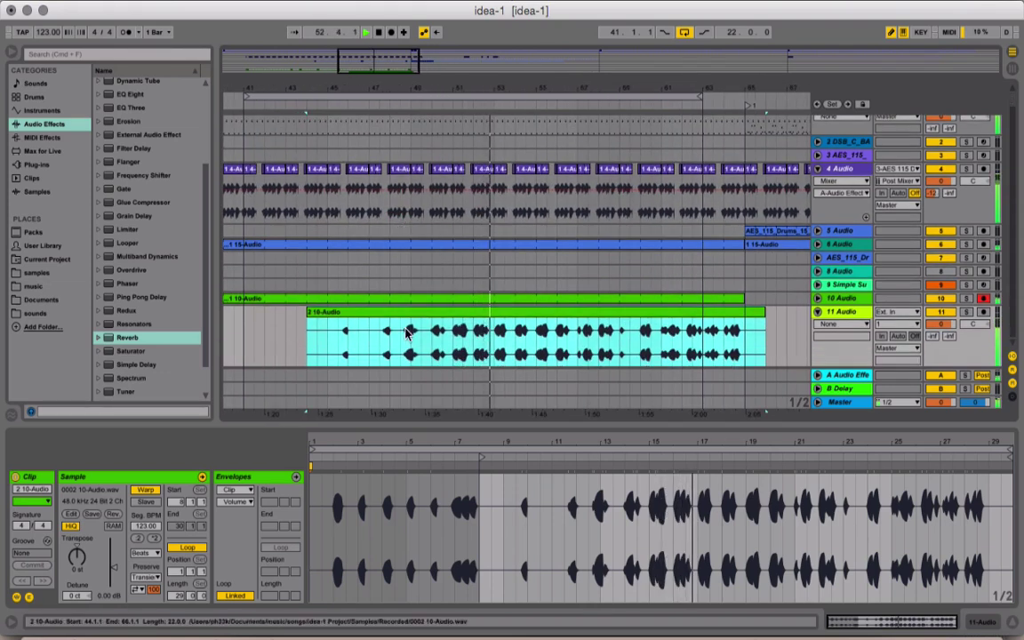
left_click(370, 167)
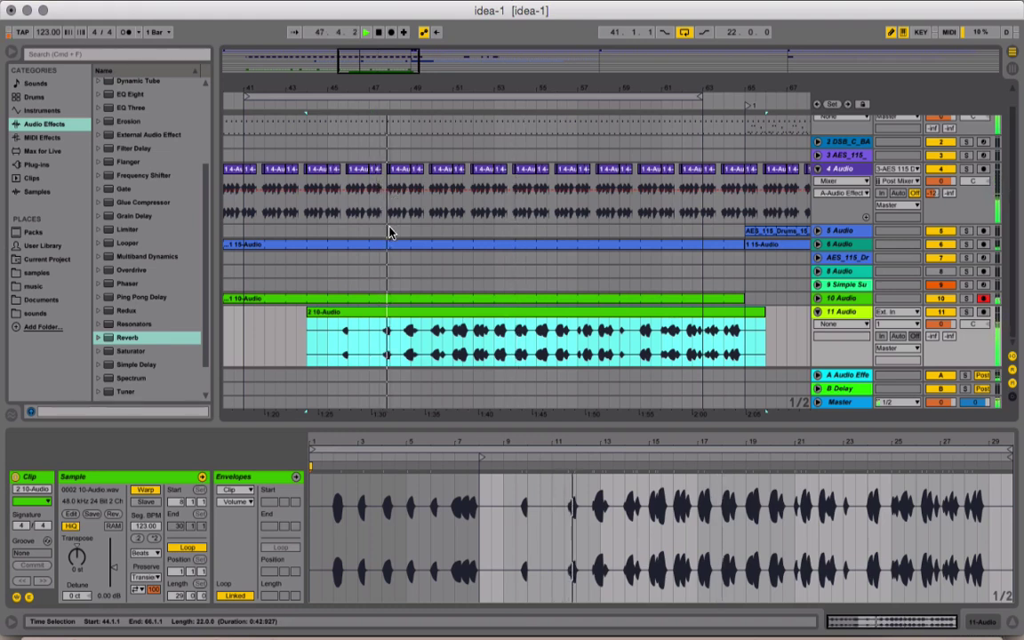
left_click_drag(308, 312, 393, 311)
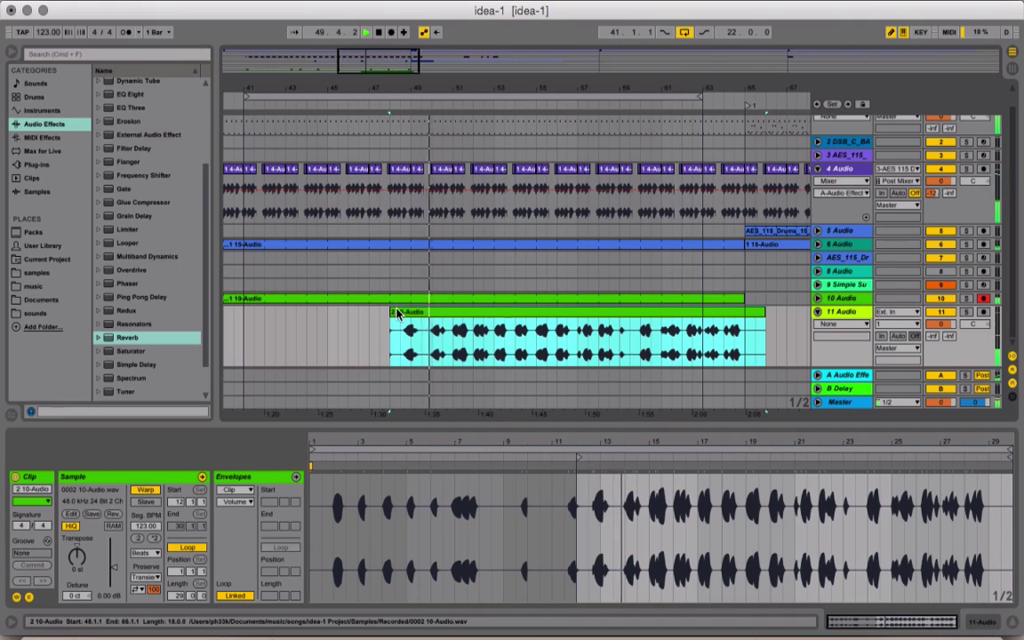
- Split the track 11 clip at 49.3.1 and delete the short piece before the cut
left_click(433, 356)
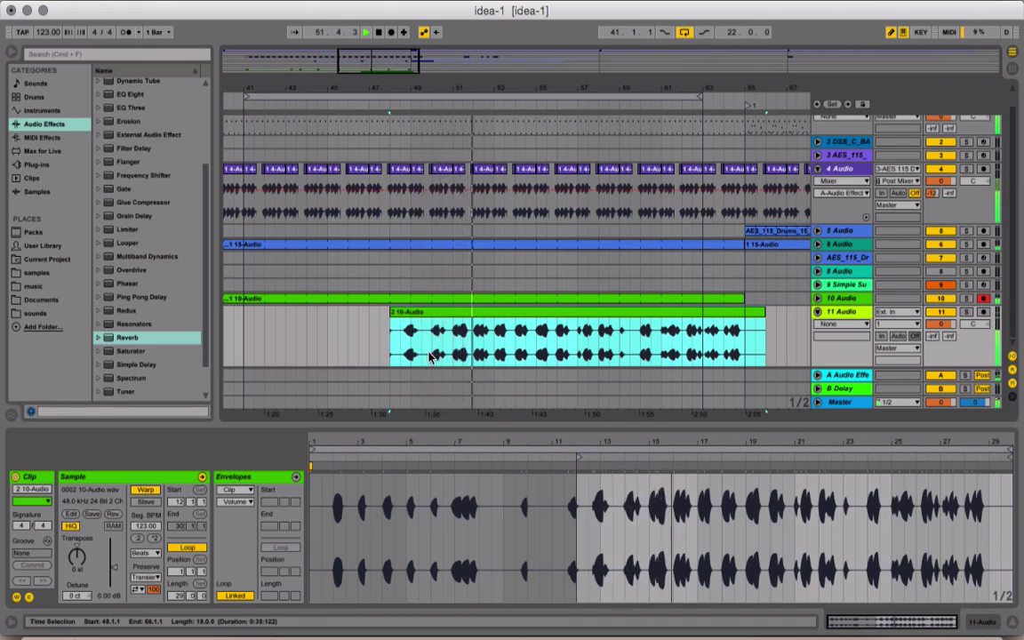
left_click(423, 354)
key("super+e")
left_click(402, 313)
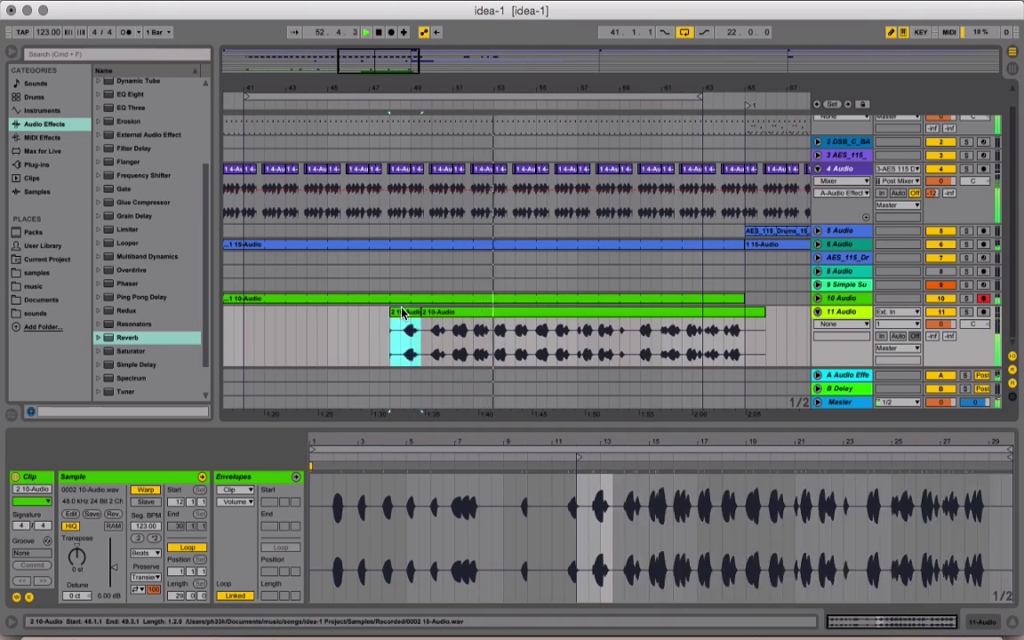
key("Delete")
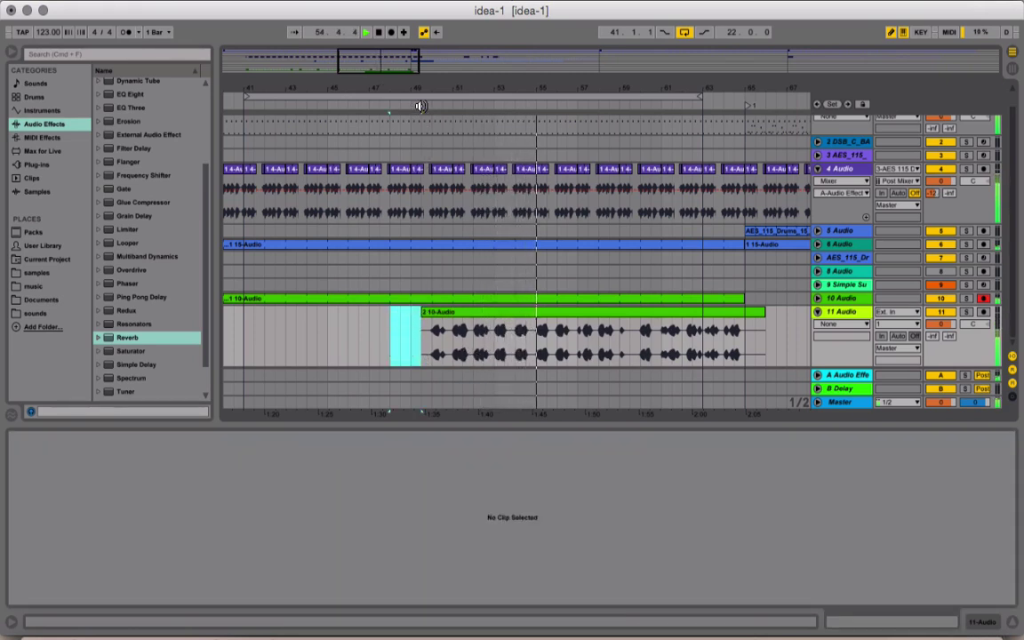
- Split the remaining track 11 clip at 52.1.1 and move the longer piece after the cut to bar 77
left_click(427, 180)
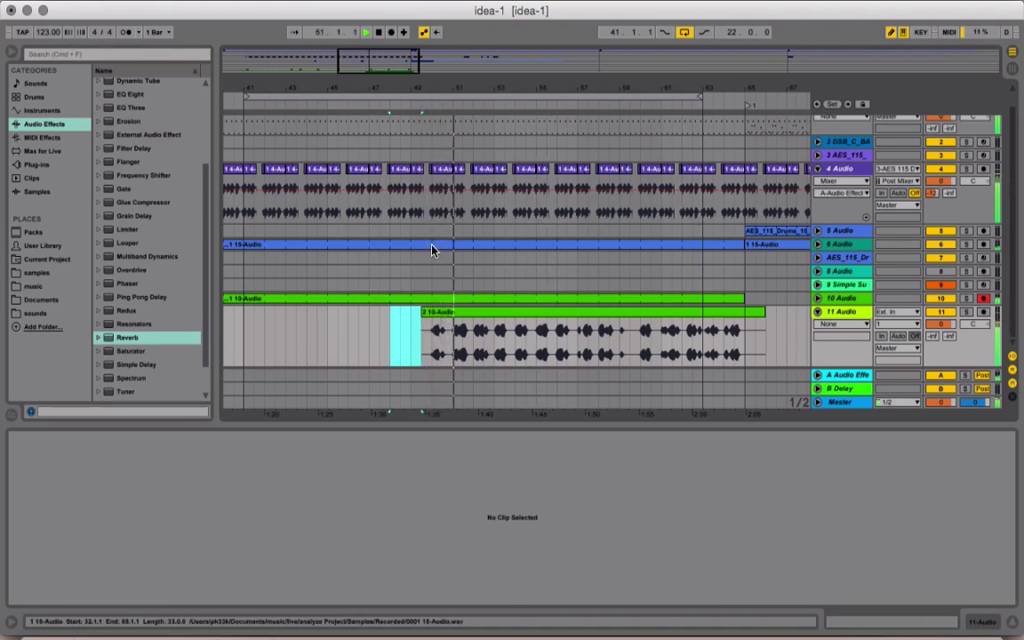
left_click(472, 358)
key("super+e")
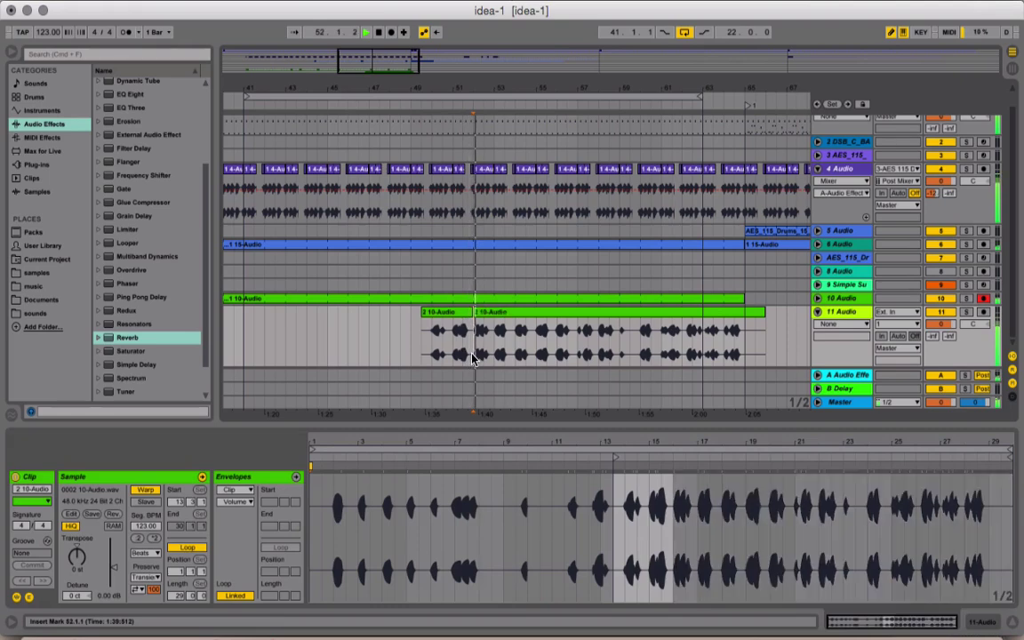
left_click(480, 311)
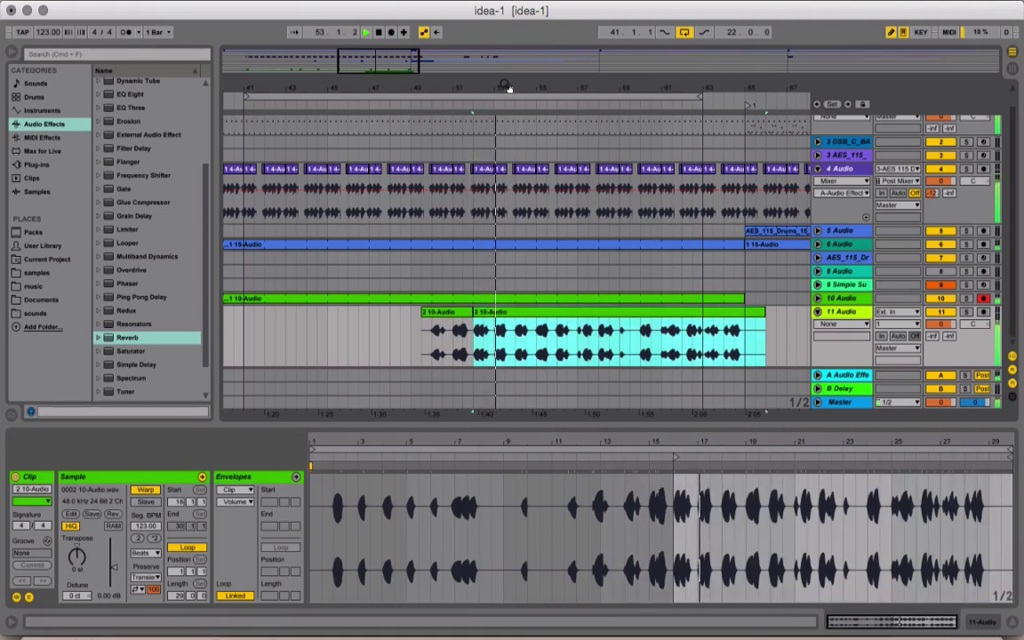
left_click_drag(507, 87, 508, 92)
left_click_drag(507, 338, 670, 330)
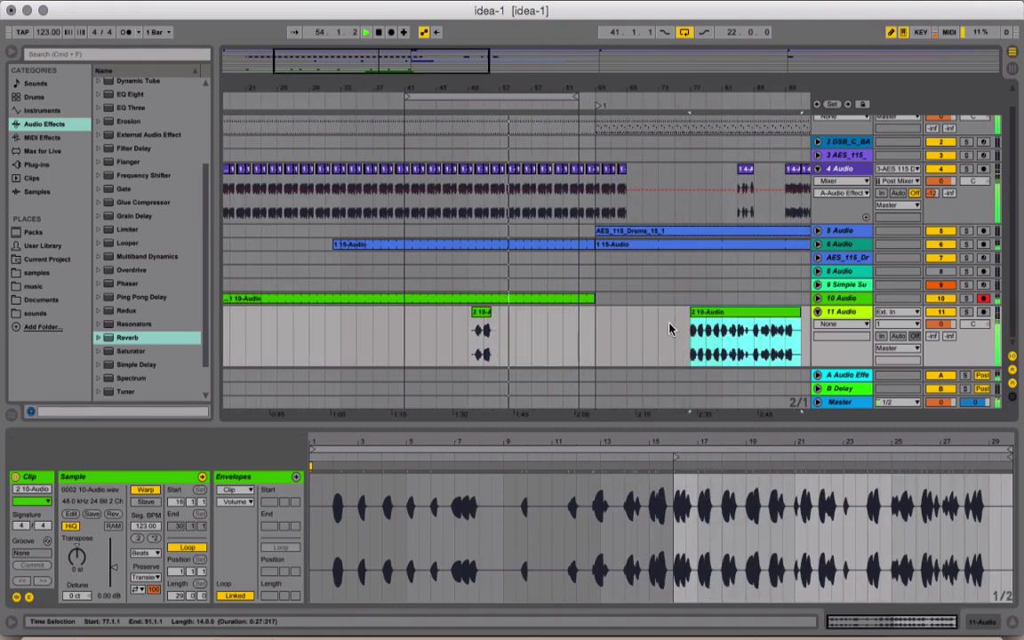
- Move the short track 11 clip to start at 42.1.1
left_click(481, 312)
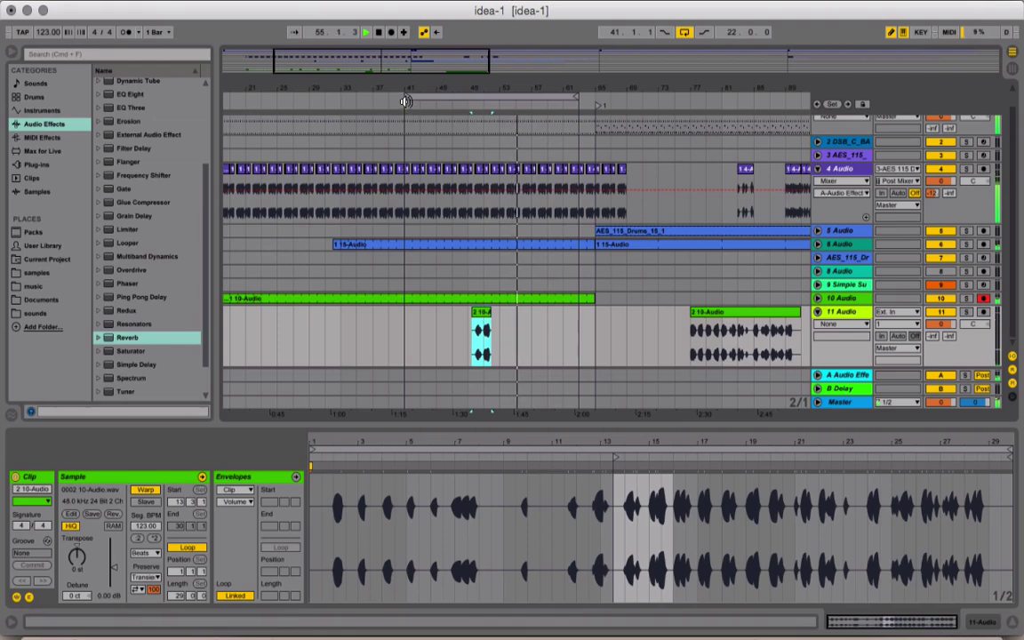
left_click_drag(441, 84, 509, 83)
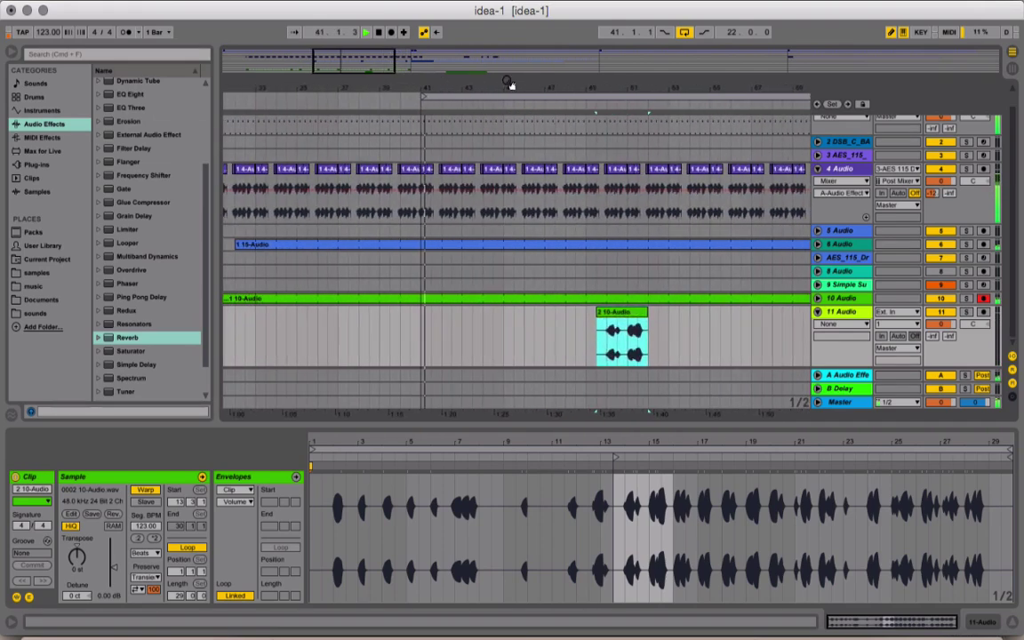
left_click_drag(620, 319, 465, 313)
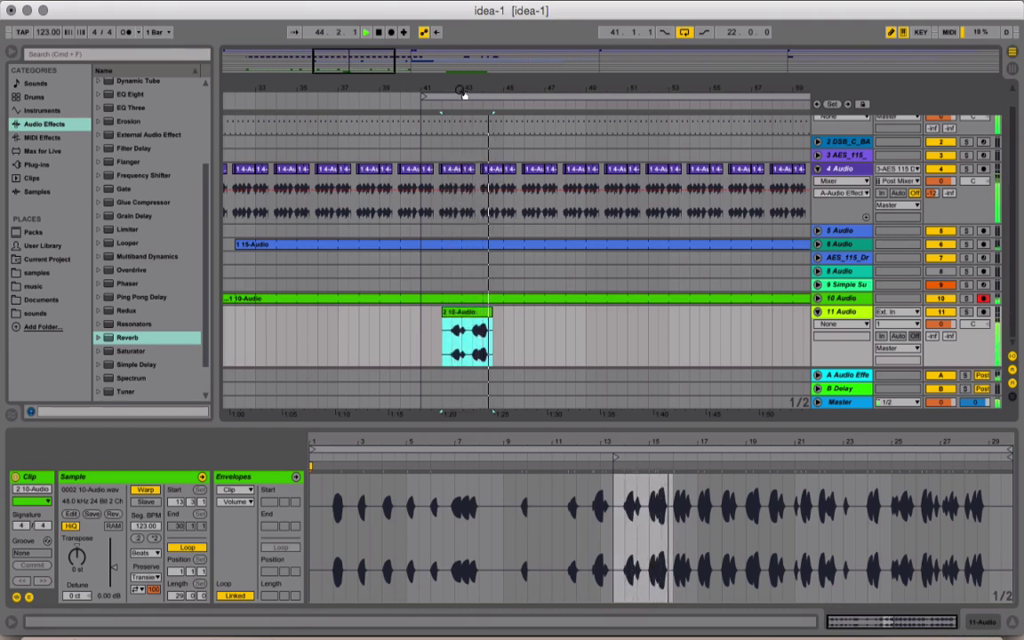
- Loop the three bars from 41.1.1 to 44.1.1 around the short track 11 clip and play them
left_click_drag(462, 93, 461, 124)
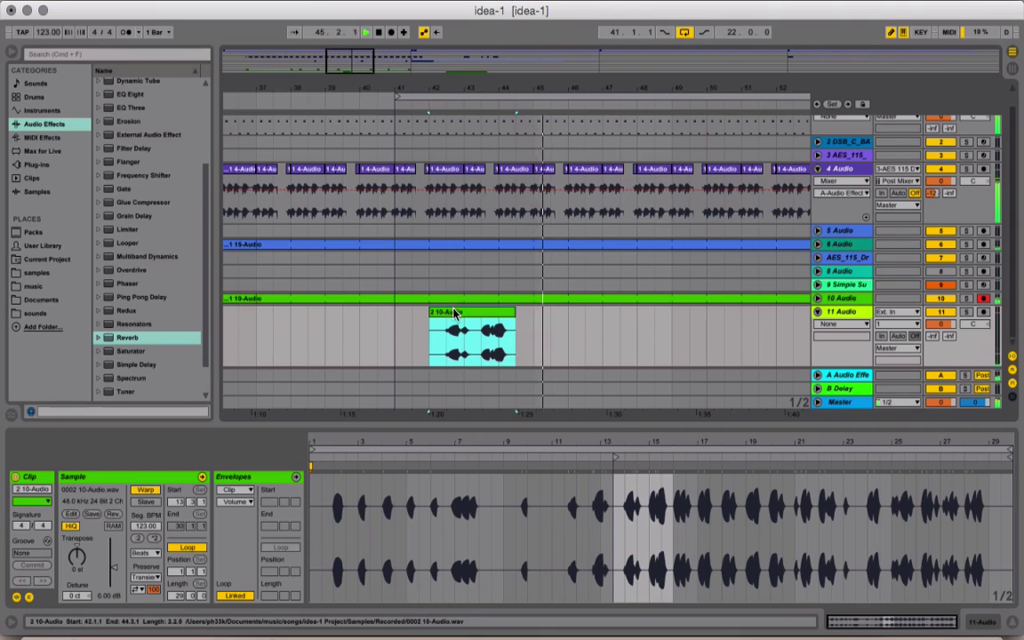
left_click_drag(395, 323, 495, 327)
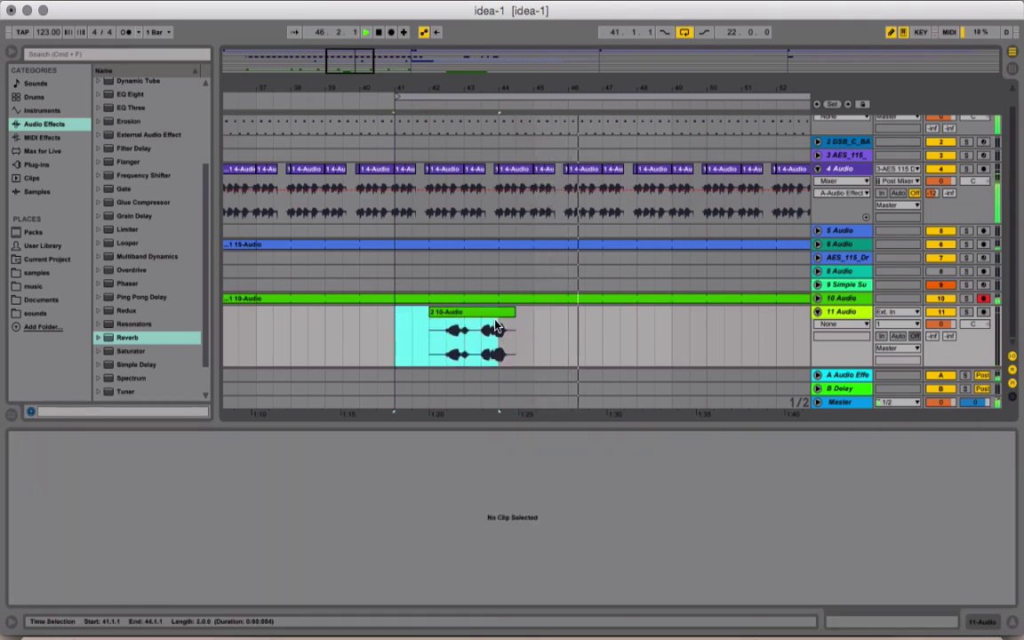
right_click(416, 327)
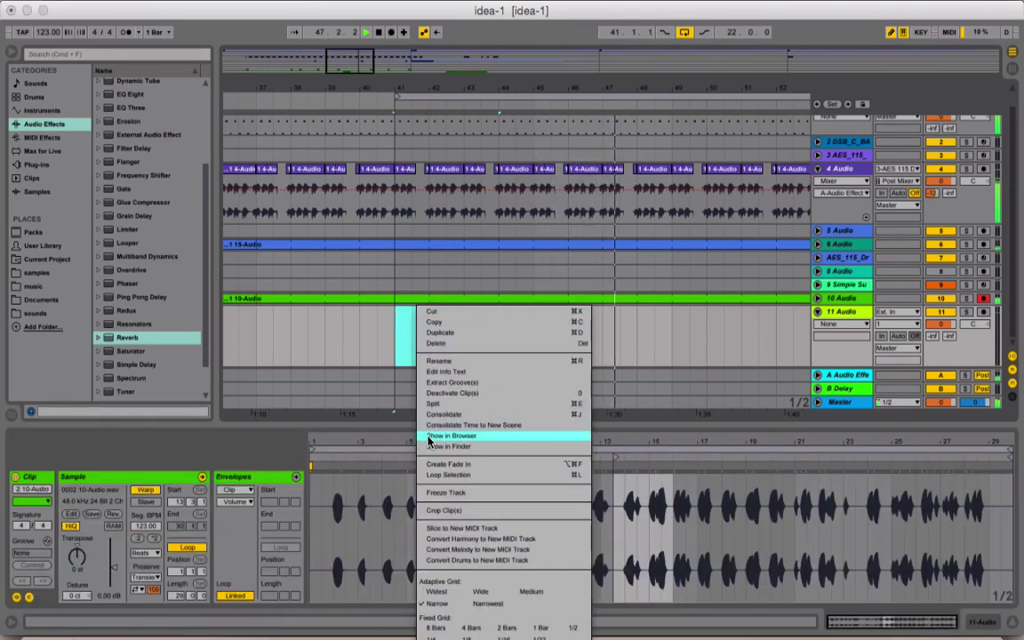
left_click(431, 475)
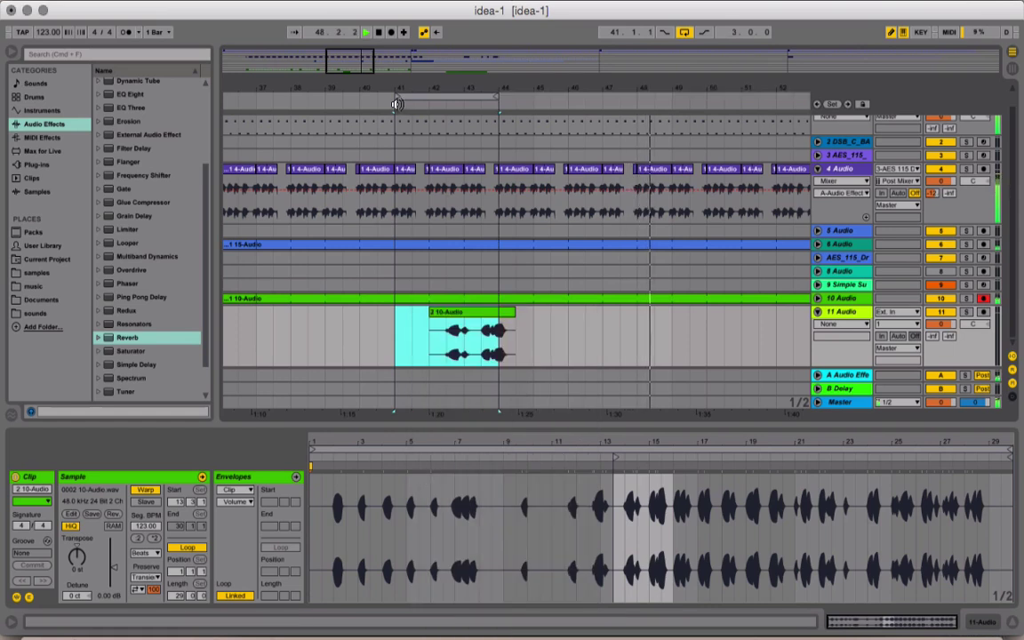
left_click_drag(397, 104, 511, 187)
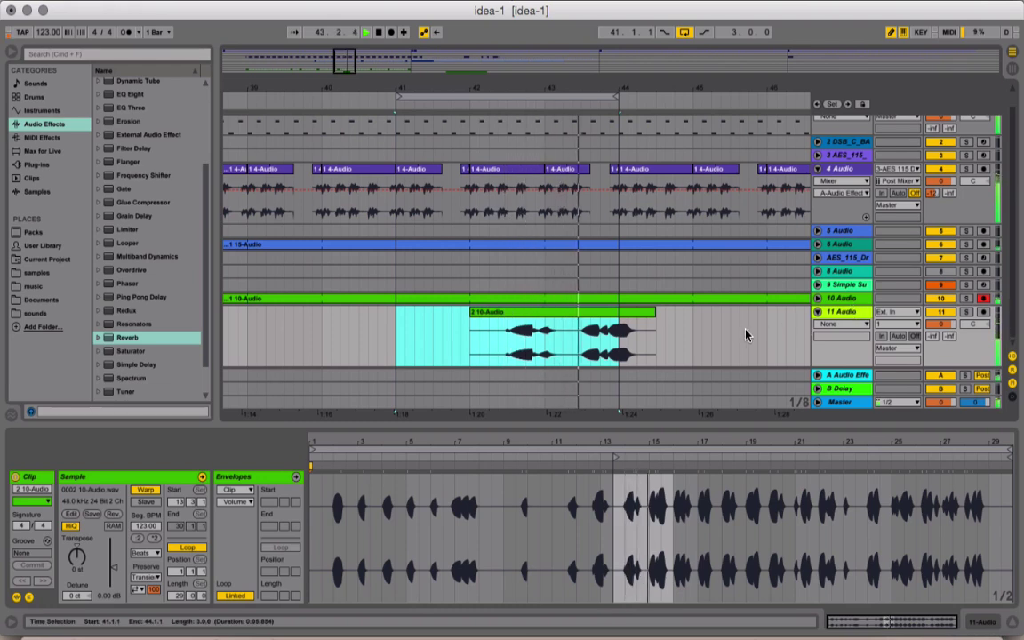
- Move the short track 11 clip to start at 41.3.3 and split it at 43.1.1 between its two sounds
left_click_drag(625, 319, 601, 324)
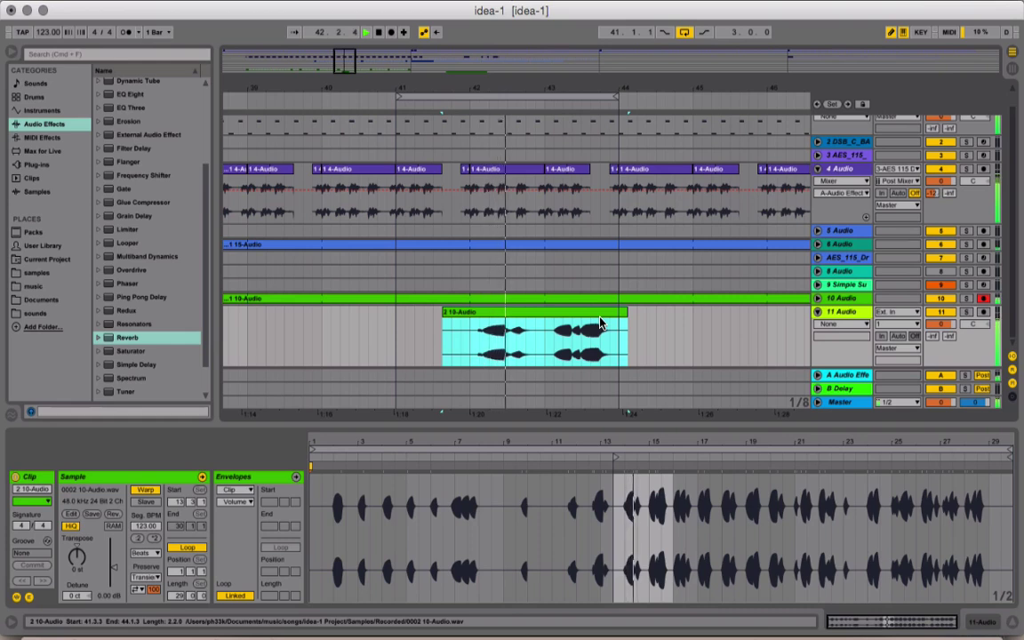
left_click(543, 345)
left_click(543, 345)
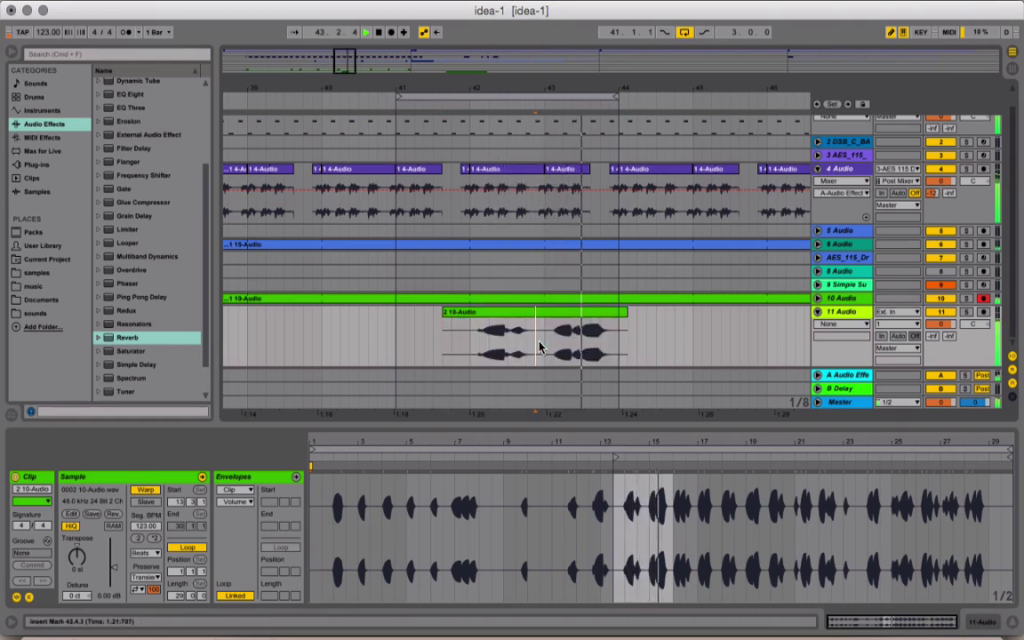
key("super+e")
left_click(474, 354)
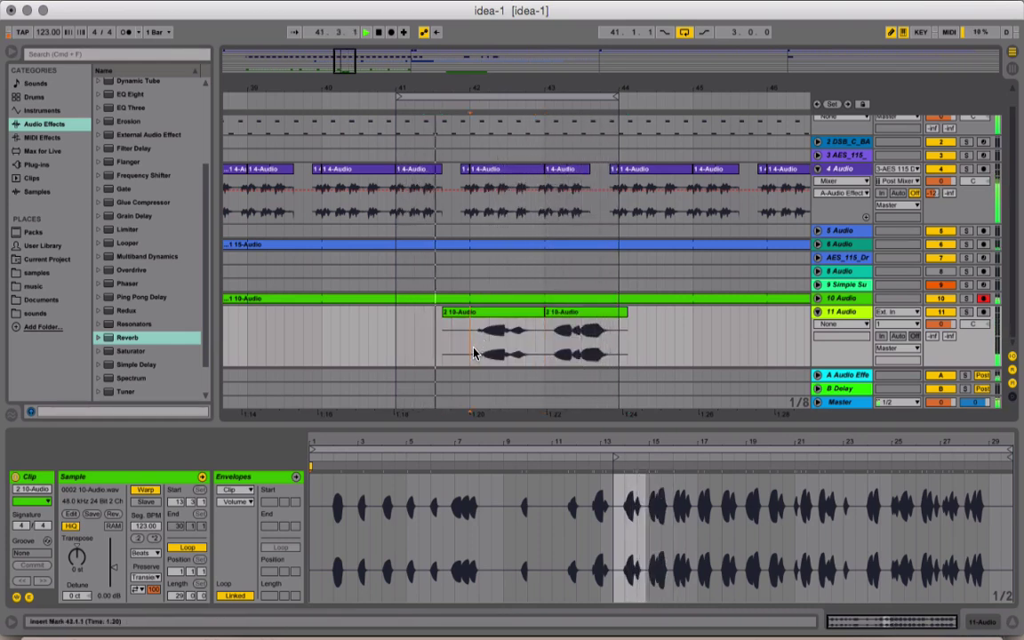
- Split the first short track 11 clip at 42.1.1 and arrange the sounding pieces to start at 42.2.1 and 43.2.1, the last ending at 44.1.1
key("super+e")
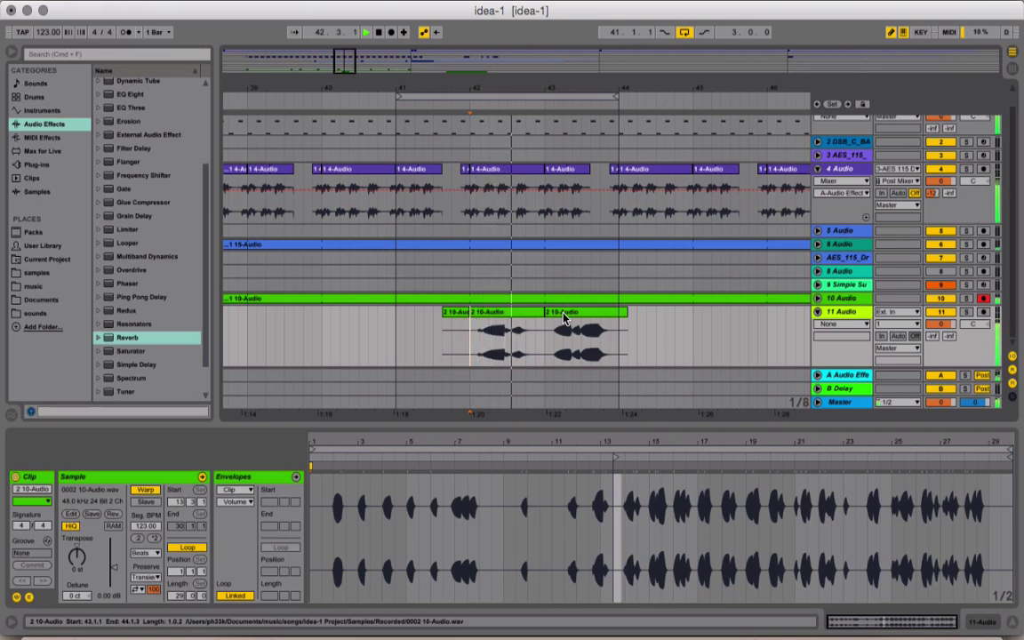
left_click_drag(529, 313, 537, 313)
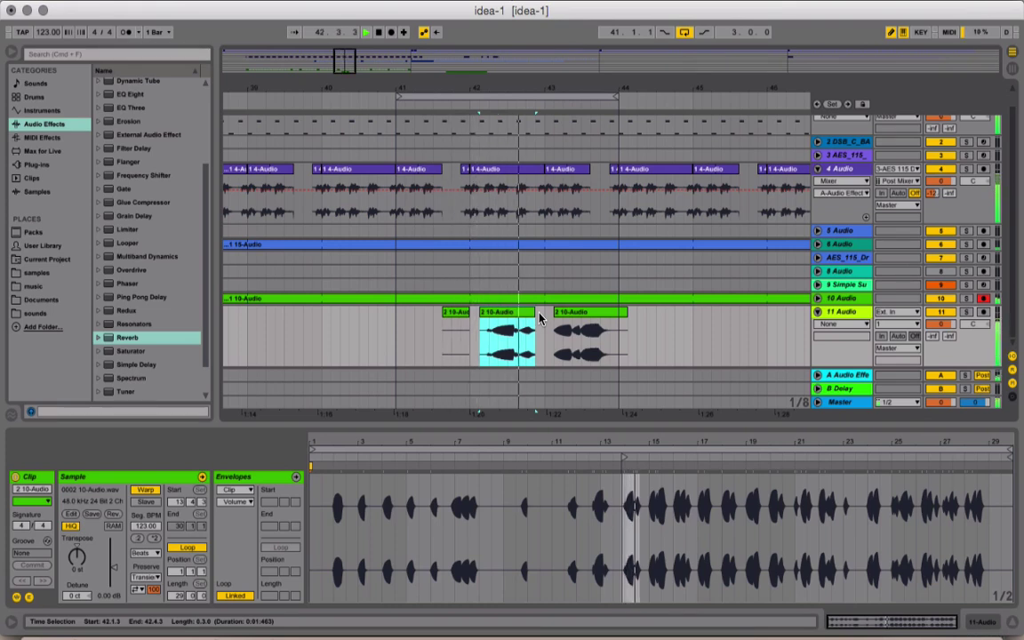
left_click_drag(518, 313, 527, 314)
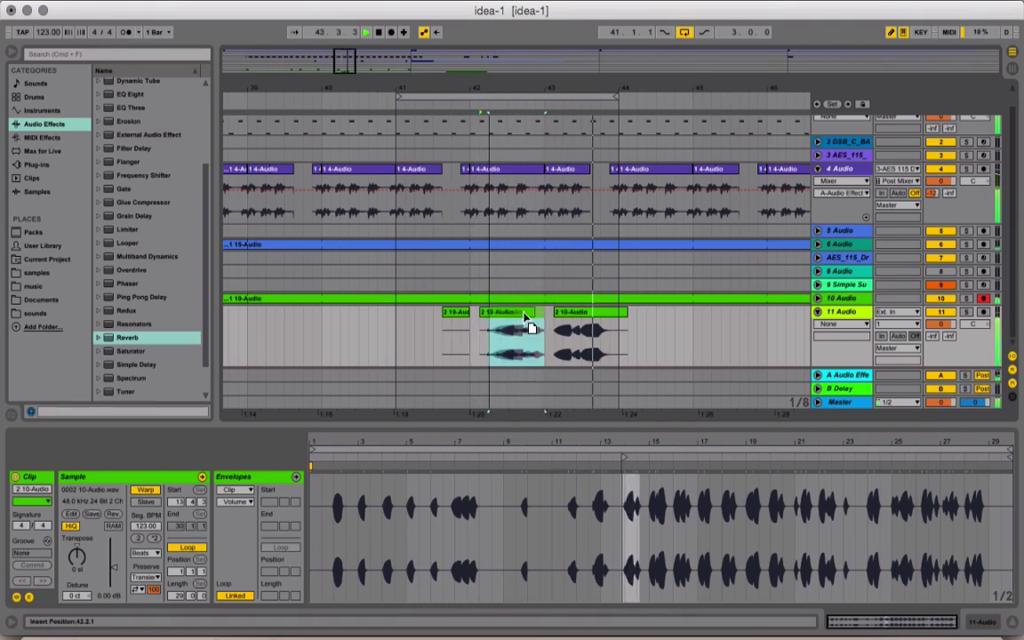
left_click(455, 338)
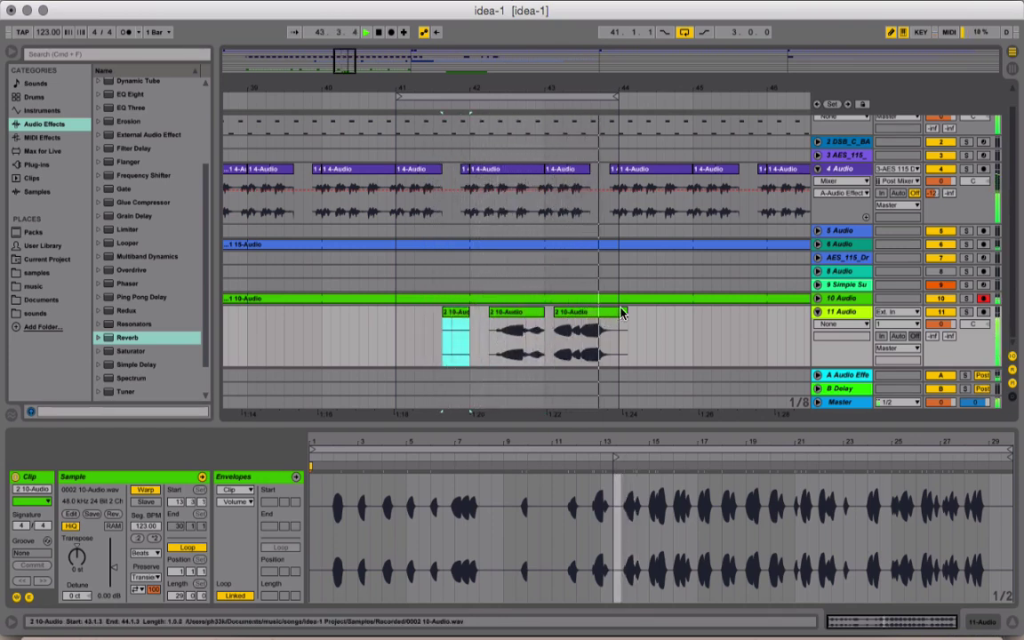
left_click_drag(626, 312, 609, 327)
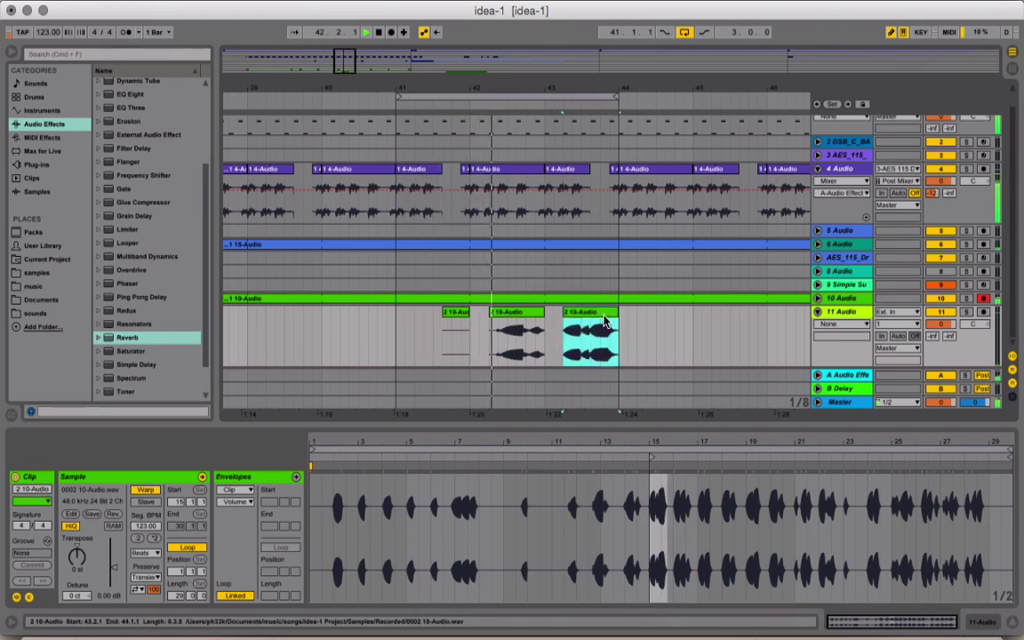
- Show track 10's automation for the A-Audio Effect send and set that send to about -13 dB while the loop plays
left_click(835, 299)
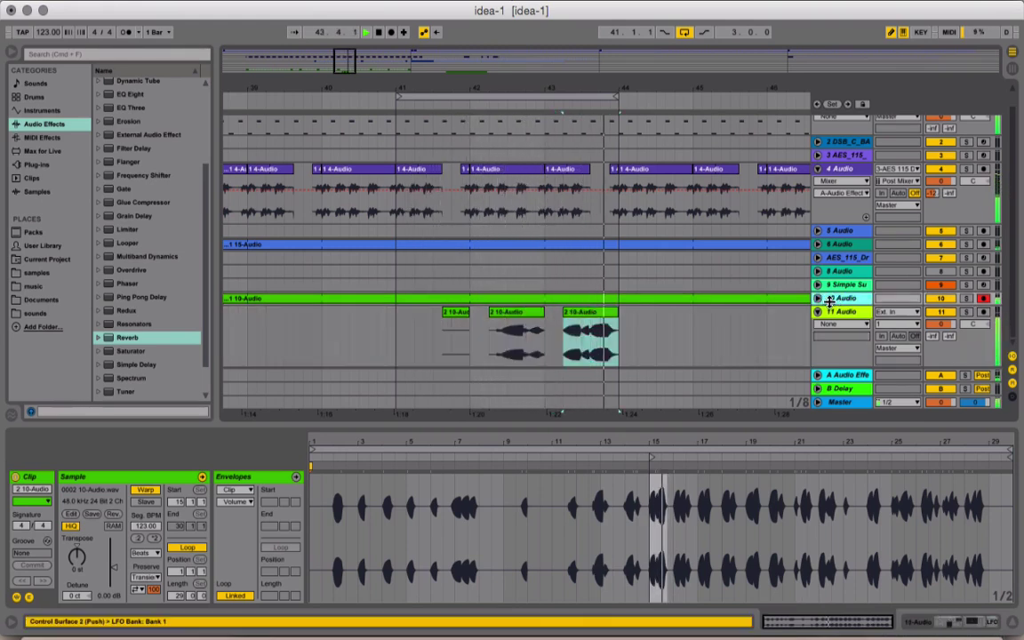
left_click_drag(645, 92, 637, 90)
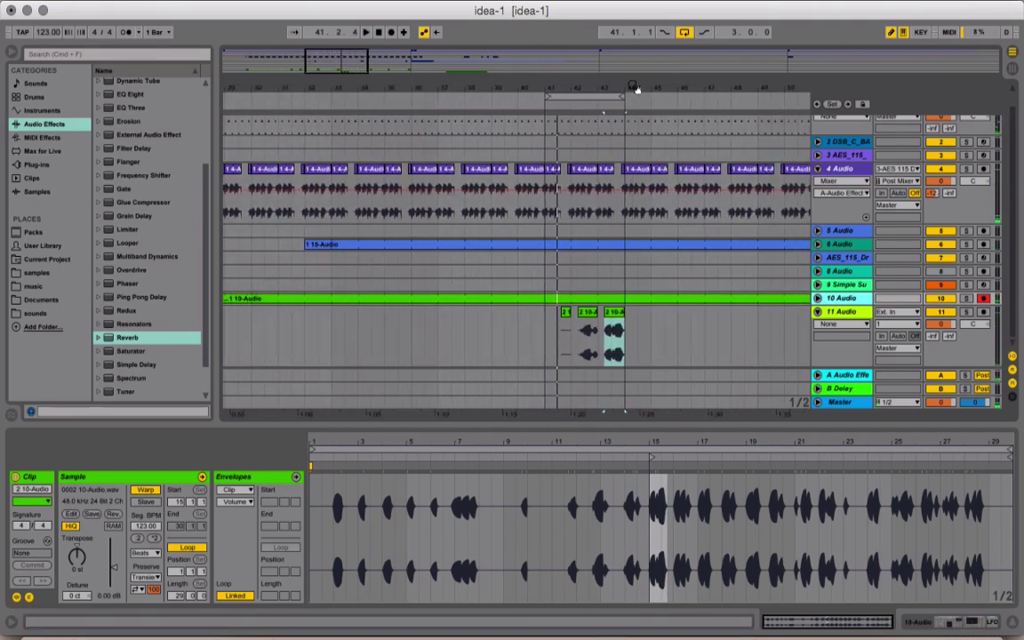
left_click(817, 299)
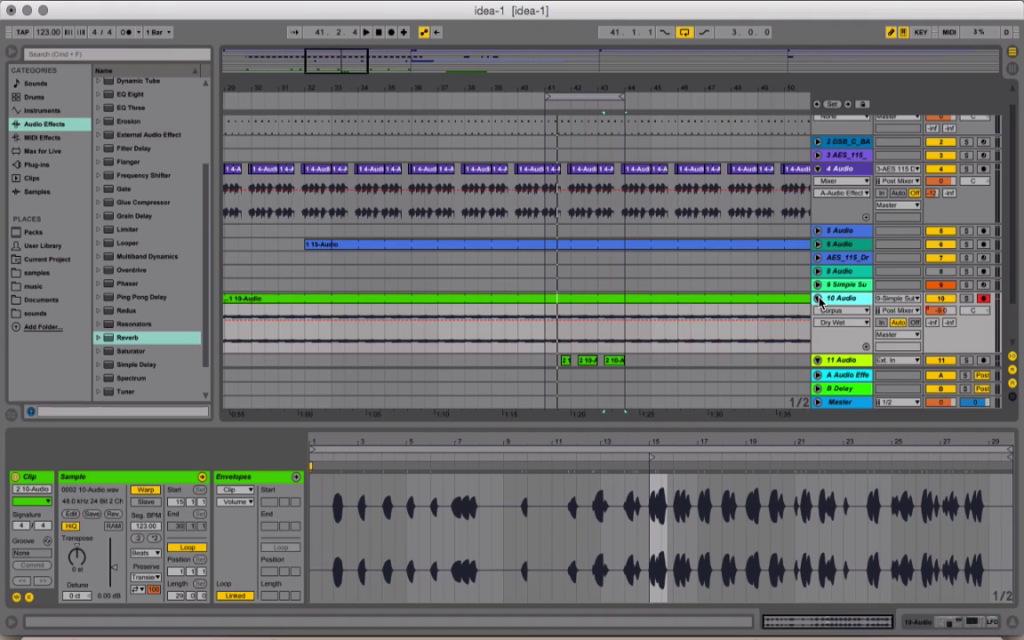
left_click(932, 324)
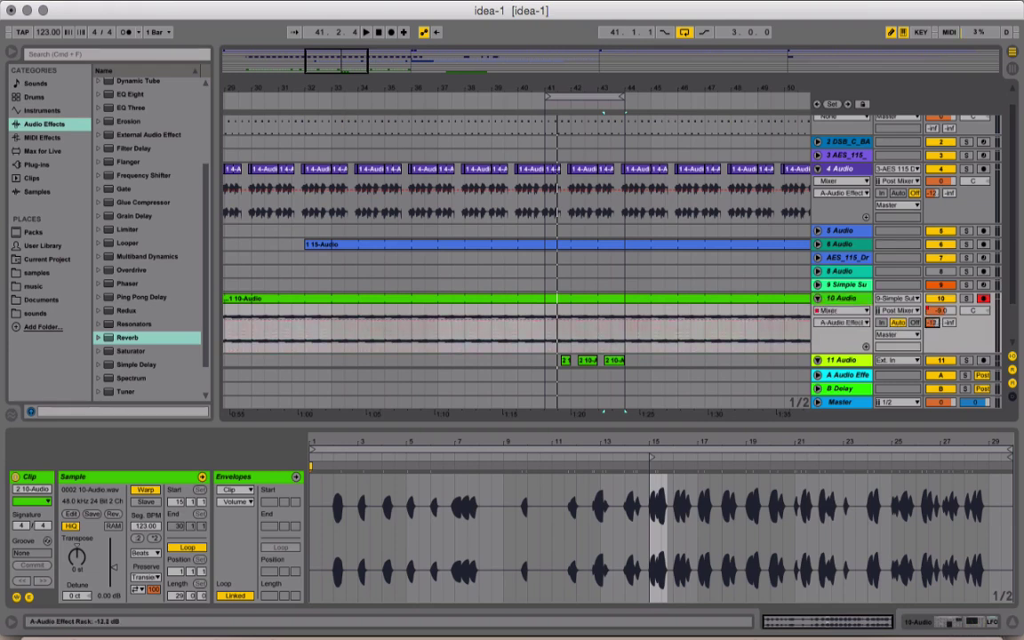
key("space")
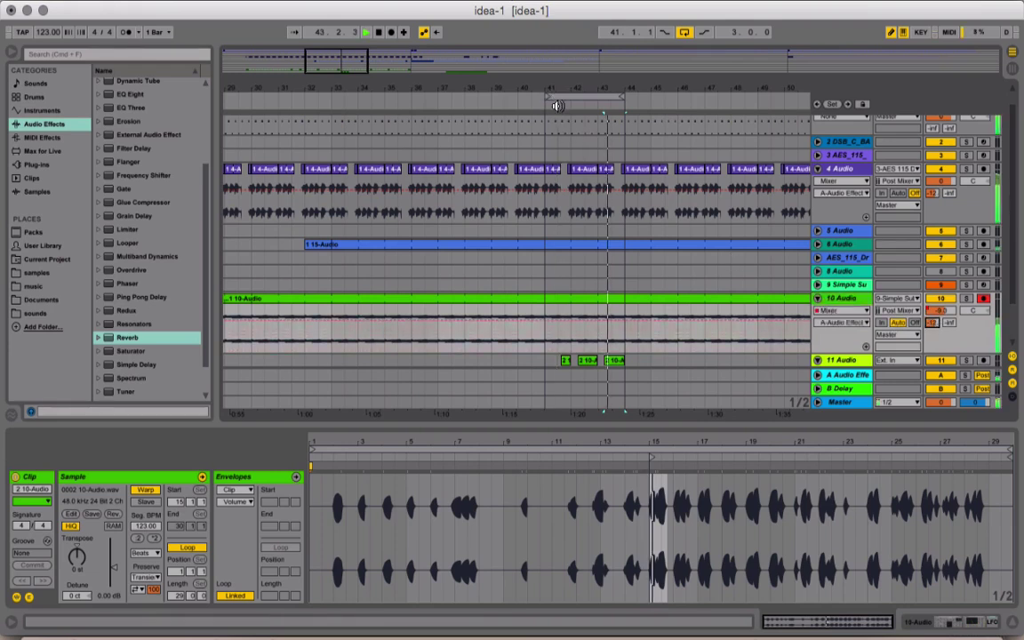
left_click_drag(935, 317, 934, 302)
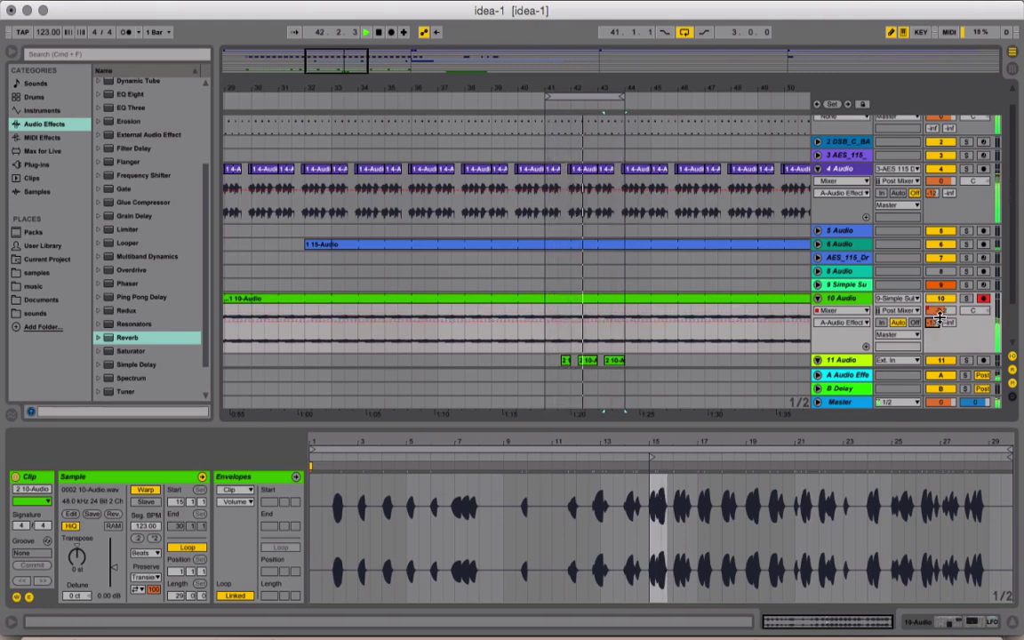
- Transpose the long 10-Audio clip on track 10 to -3 st
left_click(754, 307)
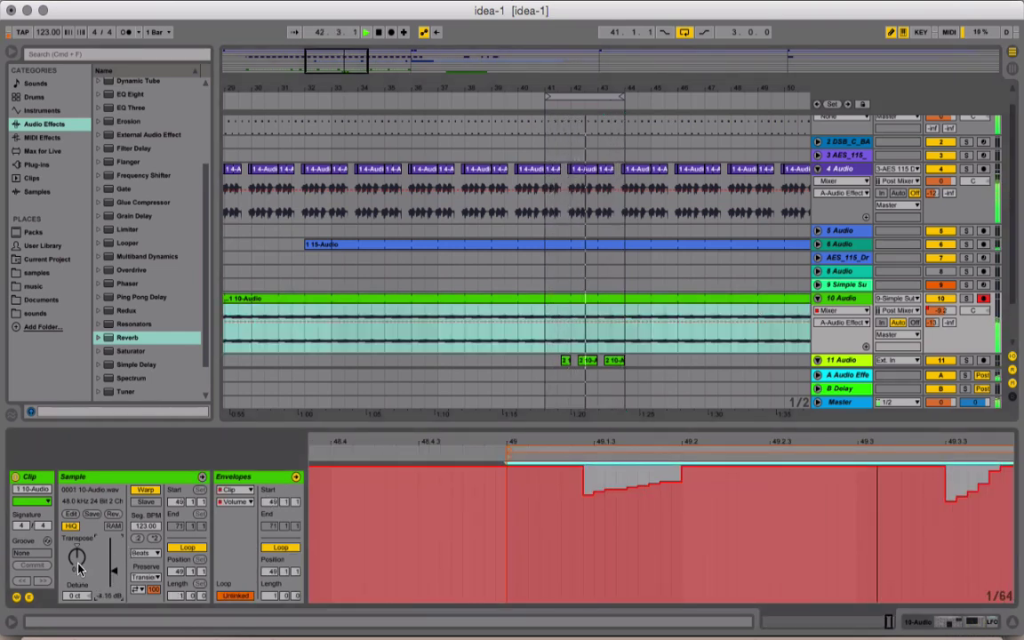
left_click_drag(77, 561, 76, 604)
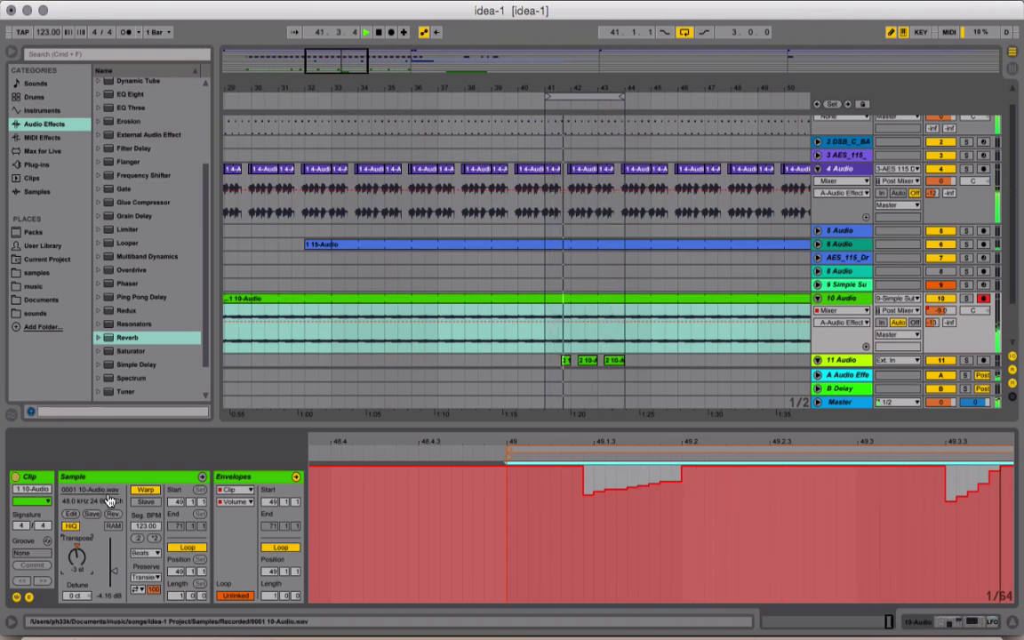
- Stop playback and select the intro clip on track 1 with the whole intro in view
left_click(10, 52)
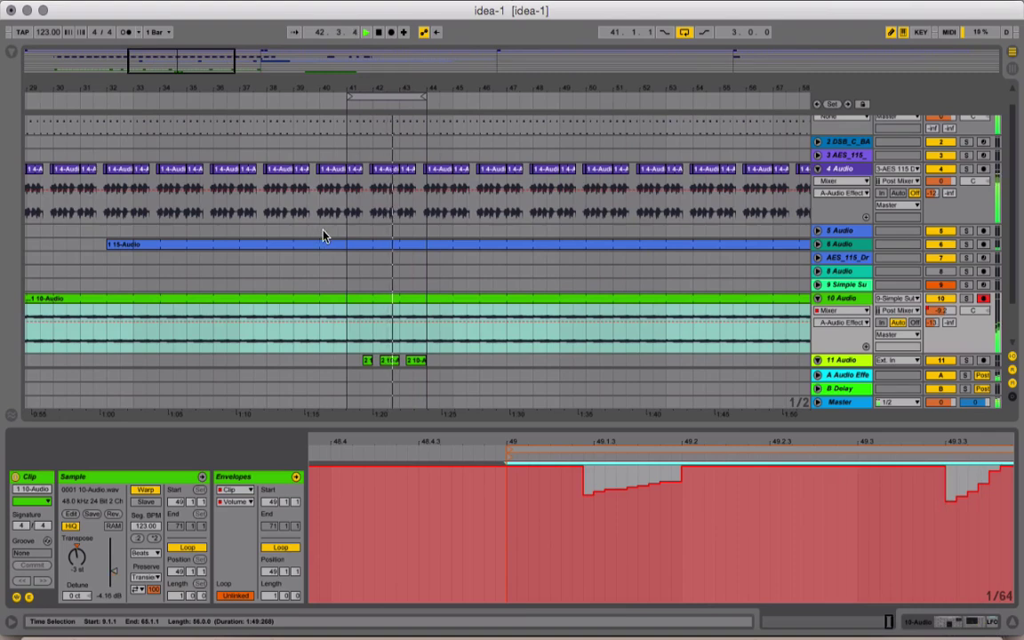
left_click_drag(409, 89, 406, 57)
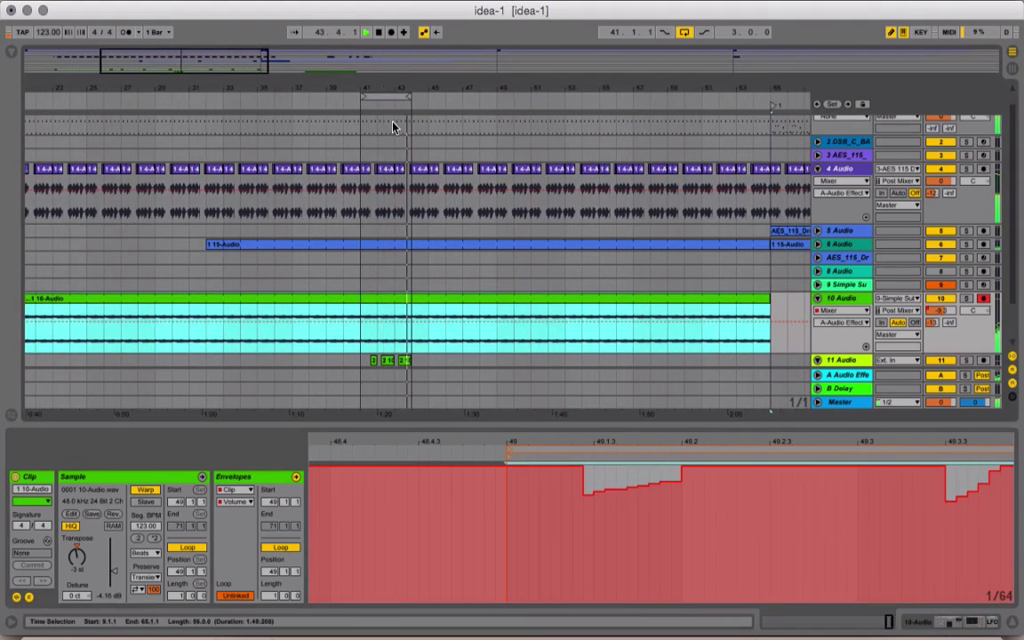
scroll(388, 232, "up", 2)
key("space")
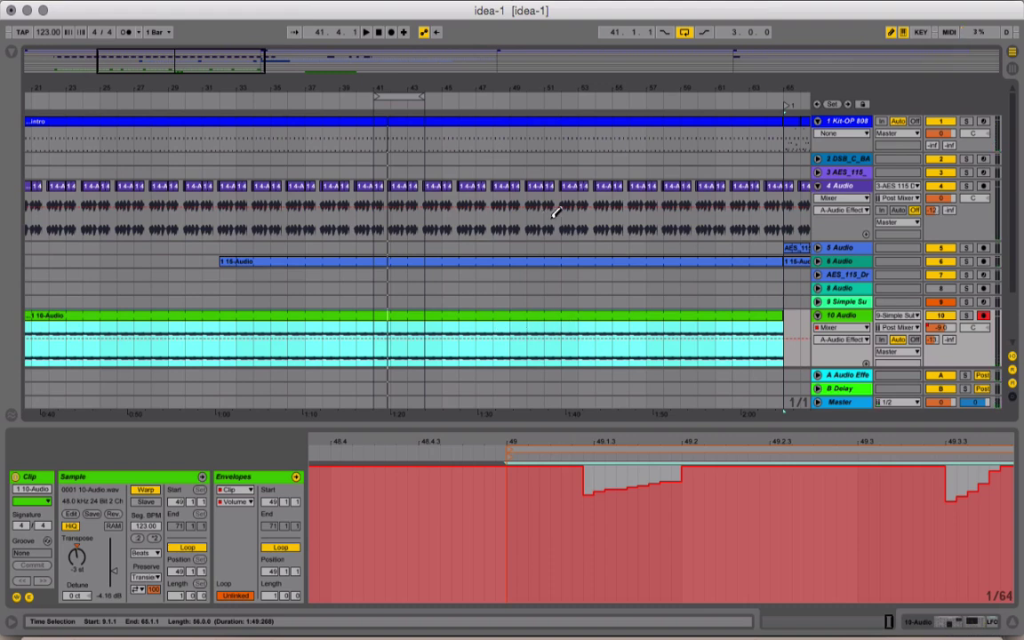
left_click(520, 124)
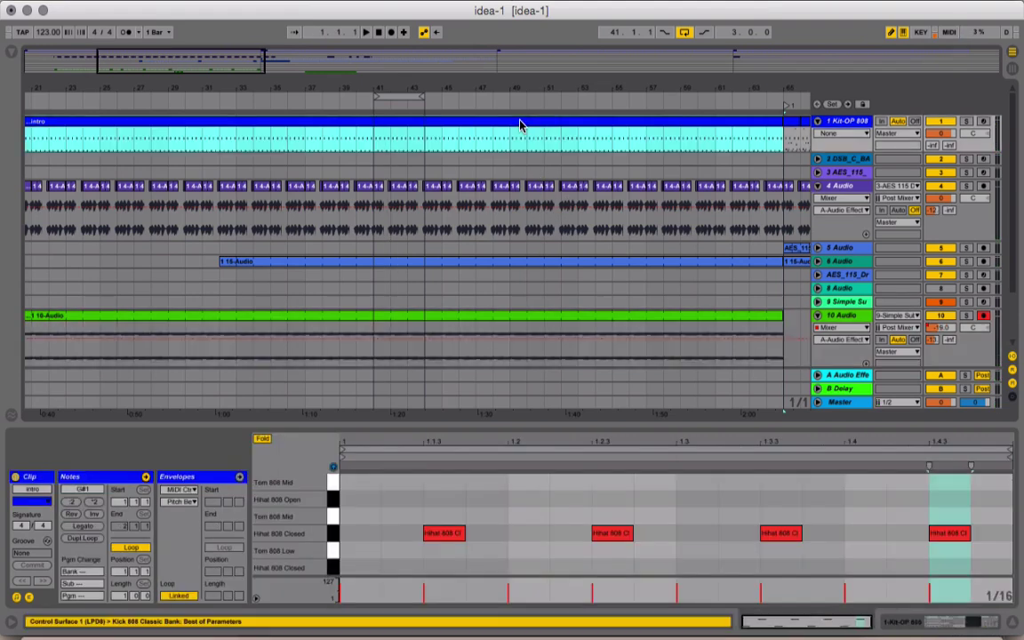
key("minus")
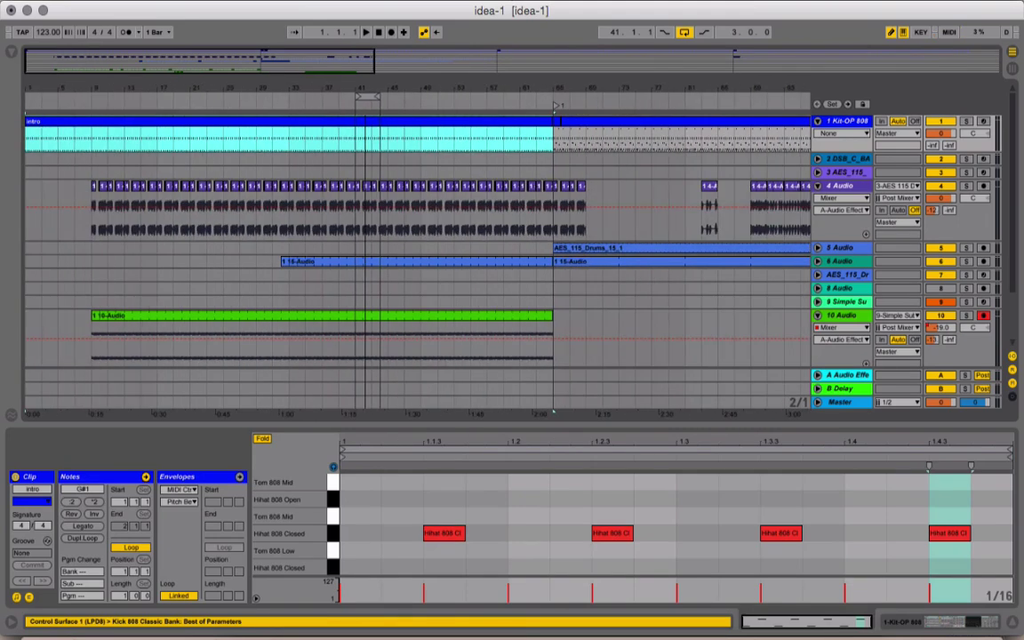
- In Session view, solo track 8 and launch its Sepp Dupa masa clip, followed by its Audivit Hypenotic clip
key("Tab")
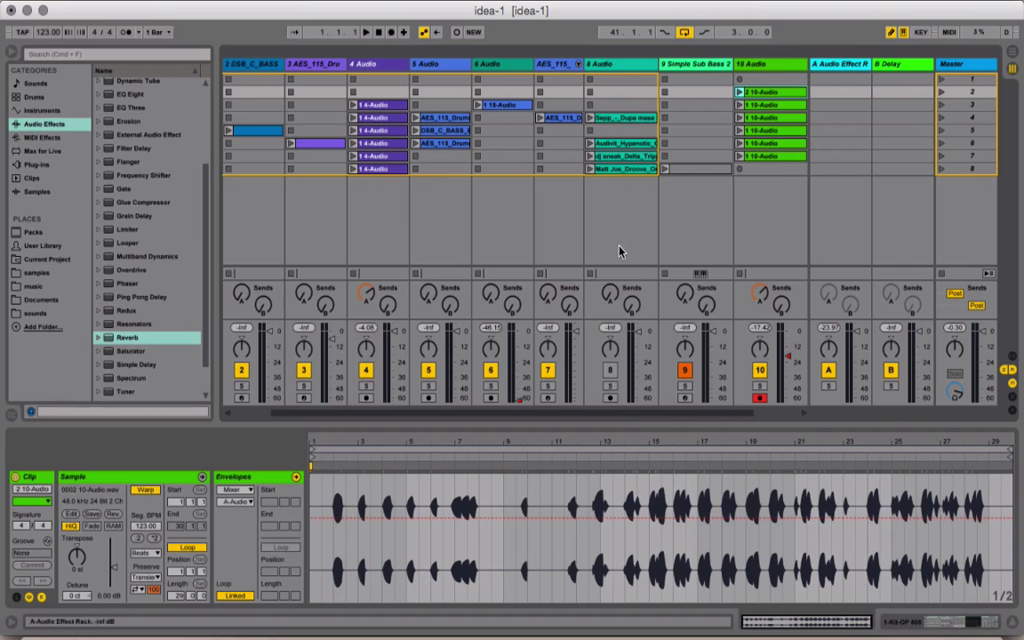
left_click(622, 117)
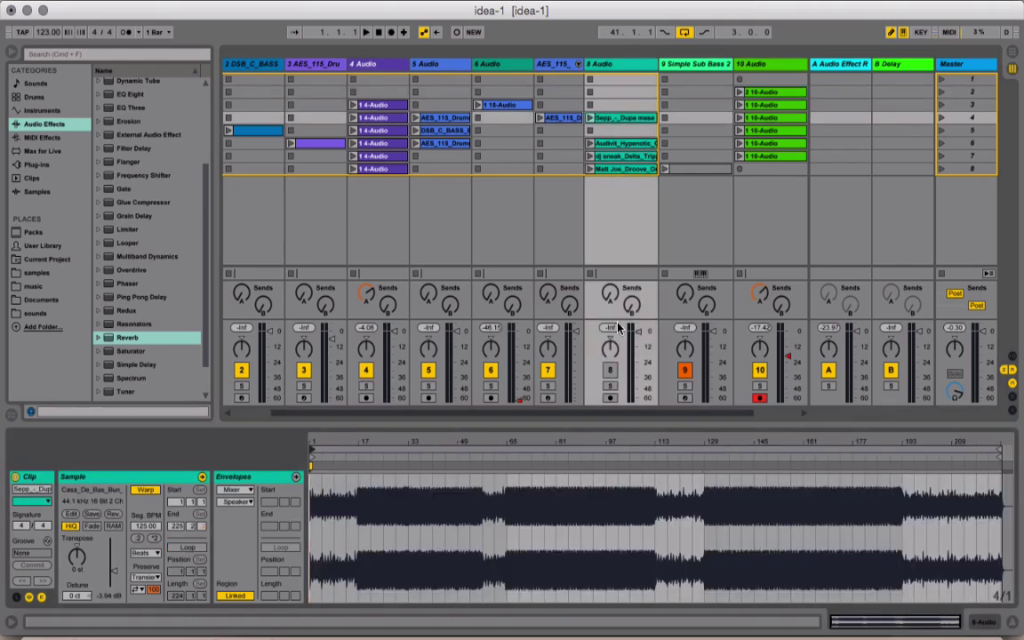
left_click(611, 386)
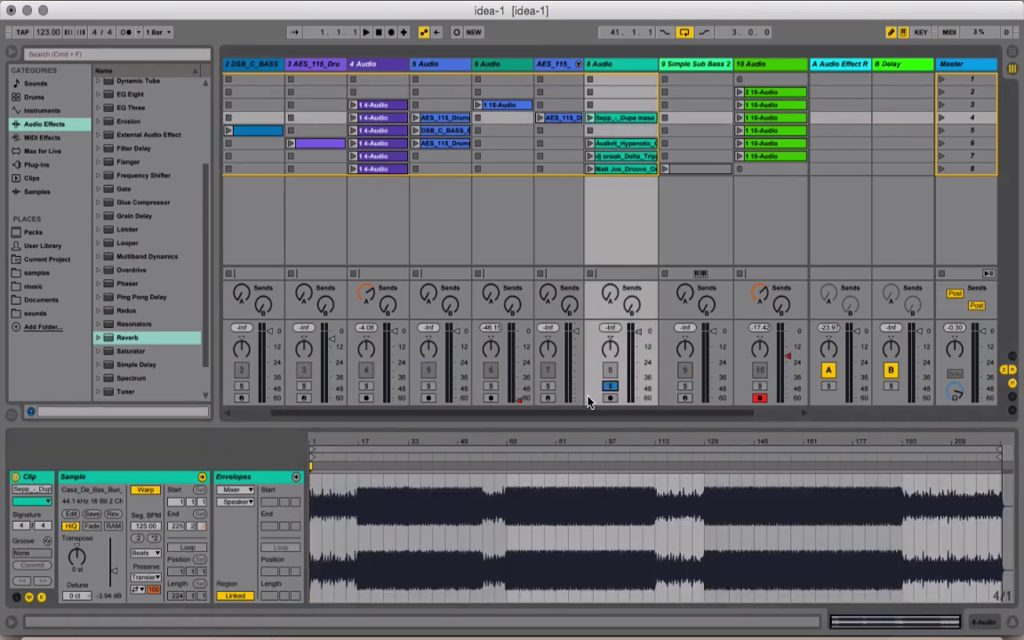
left_click(589, 116)
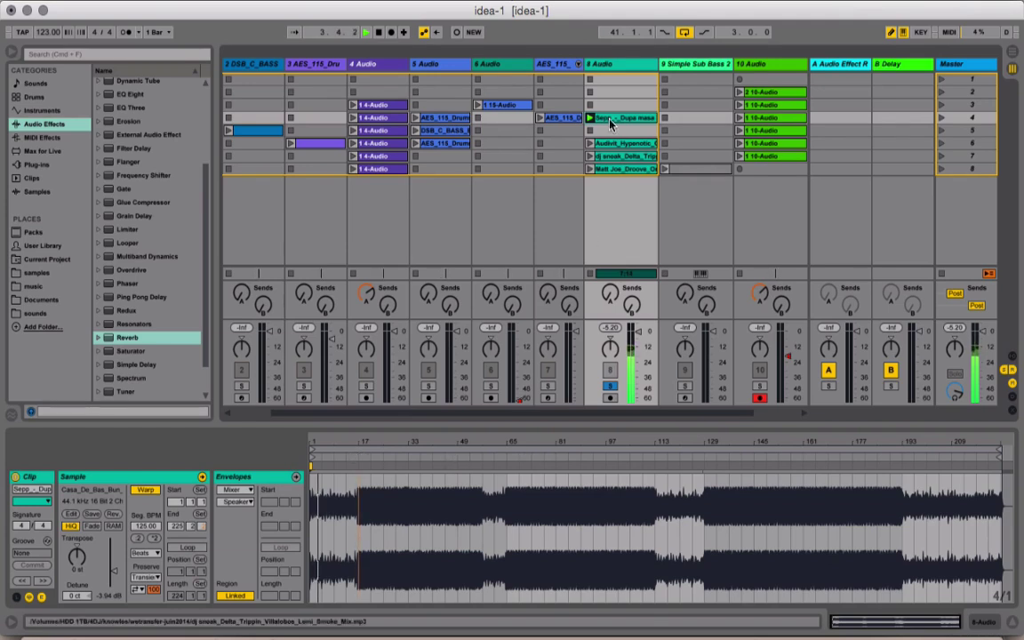
left_click(590, 142)
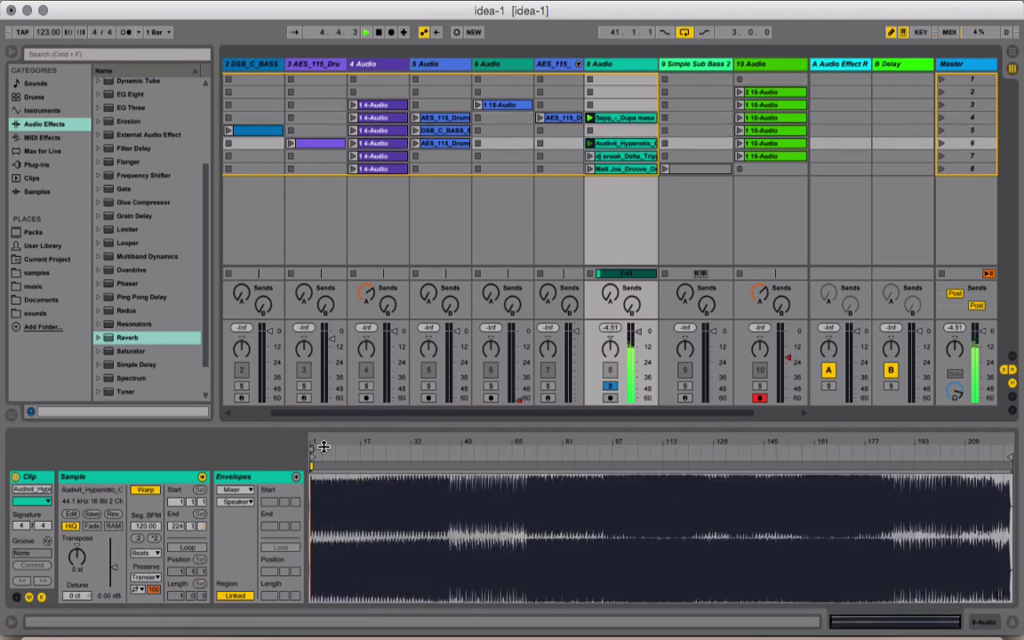
- Set the Audivit clip's gain to -2.31 dB and jump its playback to around bar 25
mouse_move(118, 571)
left_mouse_down()
mouse_move(116, 551)
mouse_move(114, 569)
left_mouse_up()
mouse_move(312, 442)
left_mouse_down()
mouse_move(313, 475)
mouse_move(313, 440)
left_mouse_up()
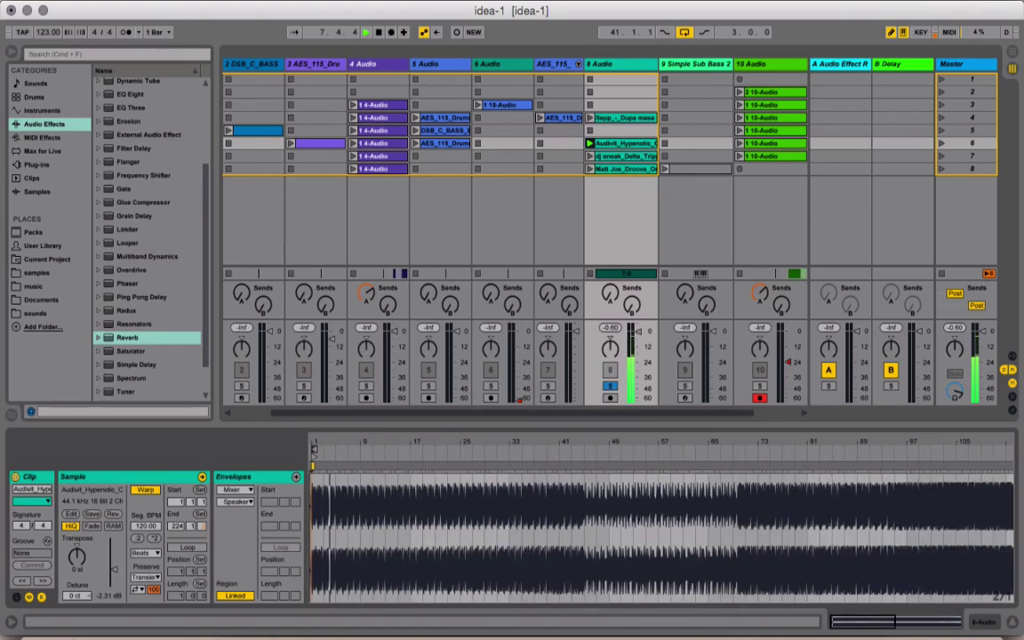
left_click(469, 529)
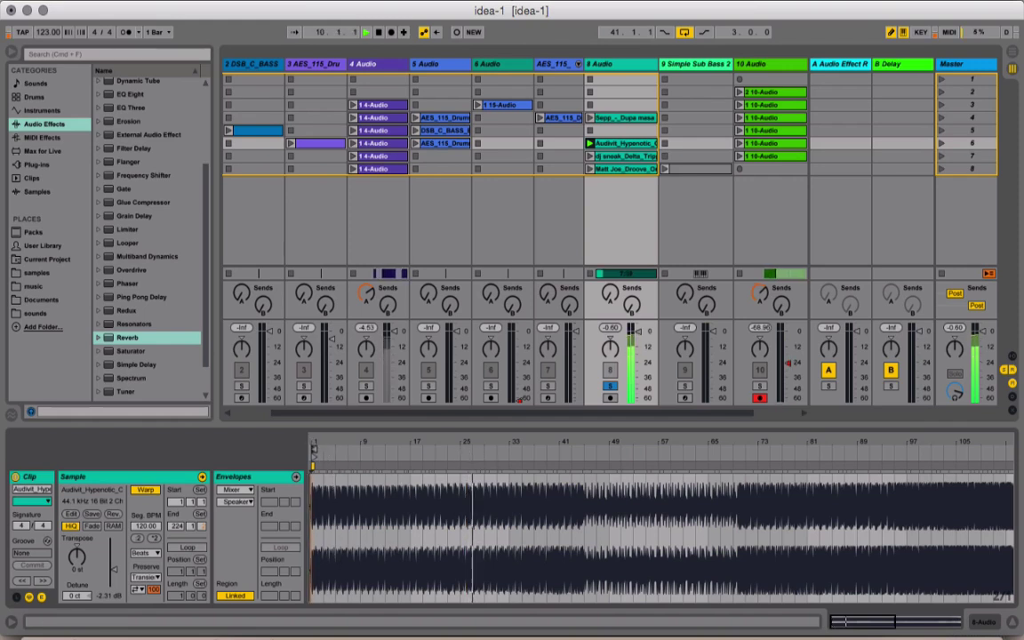
- Loop 20 bars of the Audivit clip from bar 25 and move its start marker to bar 25
left_click_drag(317, 442, 317, 447)
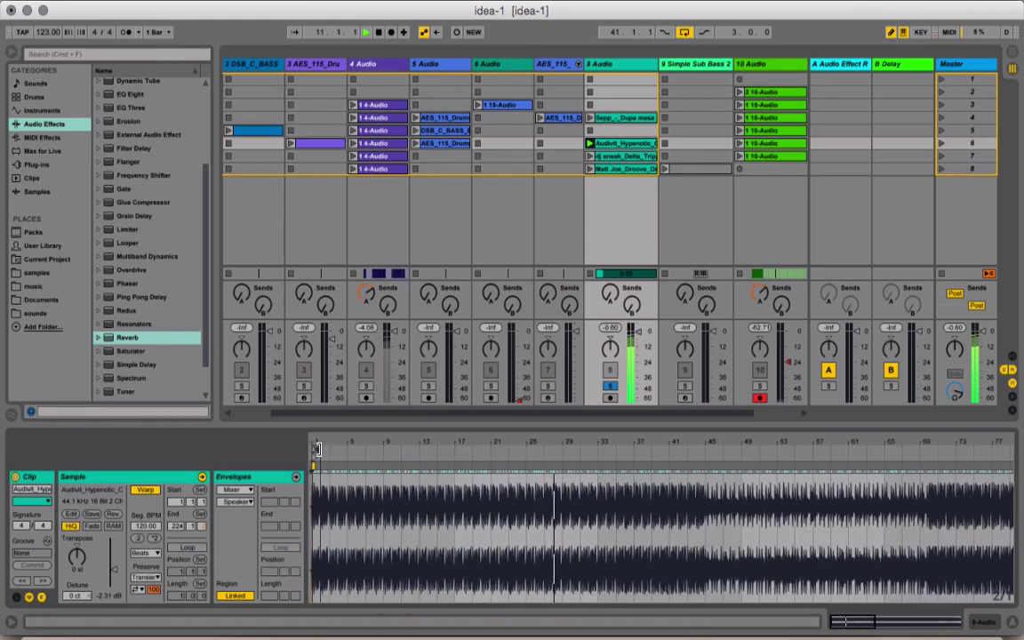
left_click(348, 449)
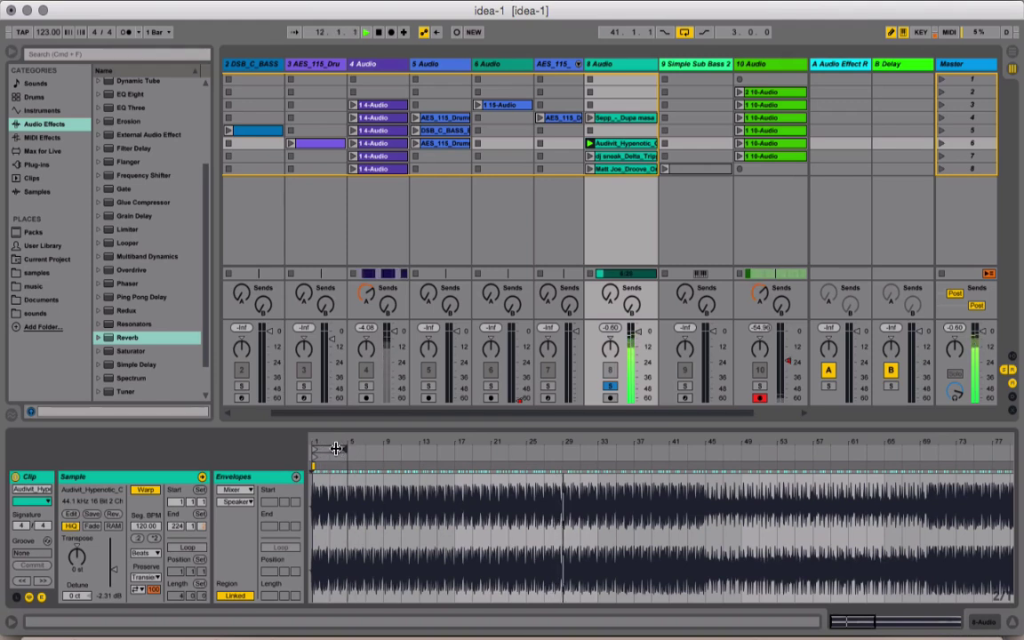
left_click_drag(348, 448, 668, 451)
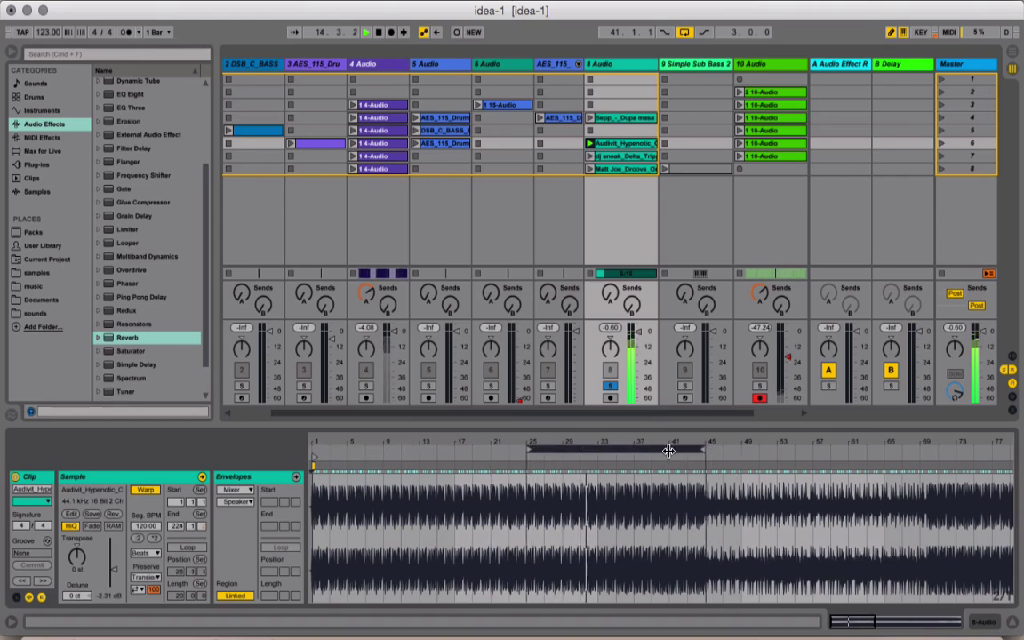
left_click(342, 455)
left_click_drag(317, 456, 529, 456)
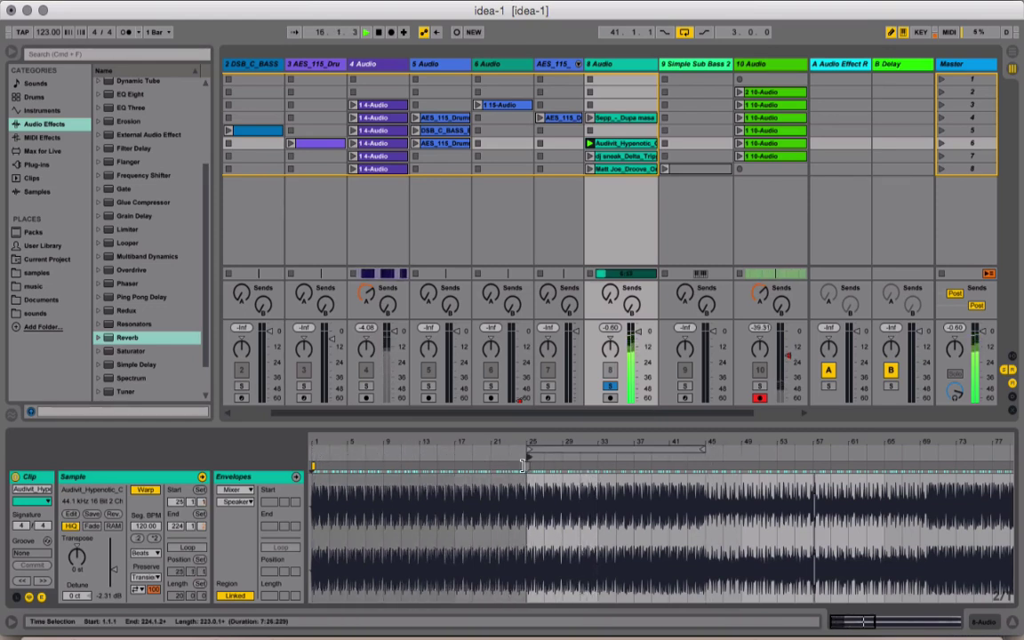
left_click(188, 547)
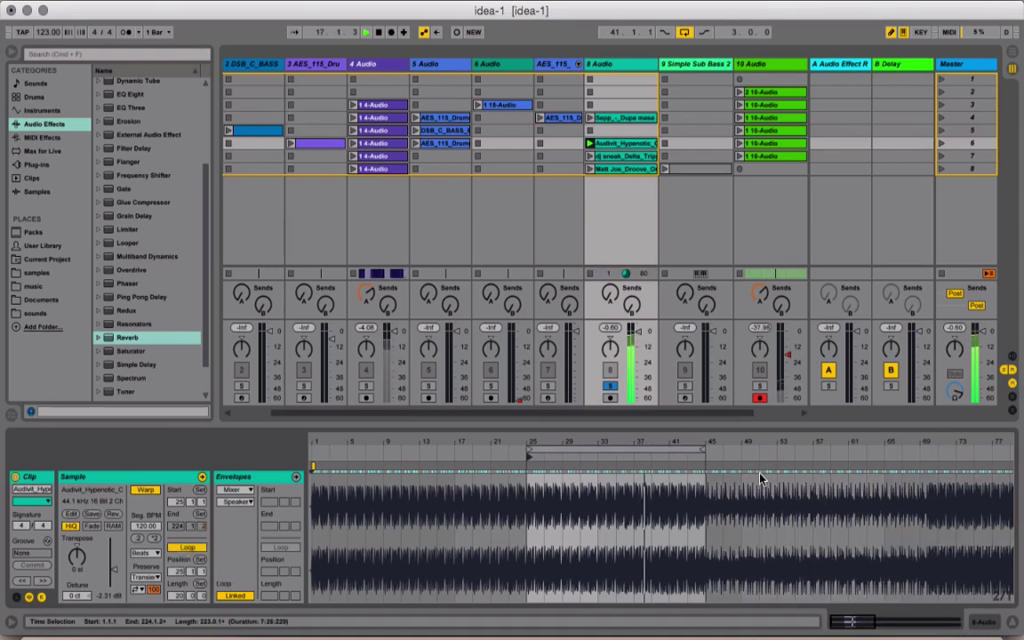
- Bring track 8 into the mix unsoloed at -0.6 dB, with the Audivit clip's gain set to -6.65 dB
left_click(610, 385)
left_click(647, 354)
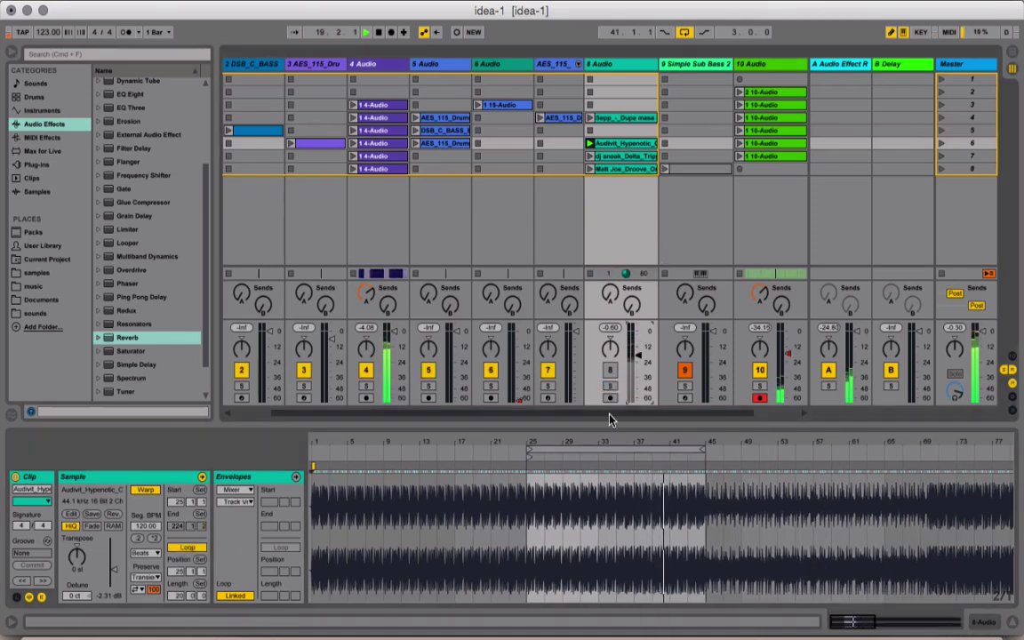
left_click_drag(110, 574, 110, 591)
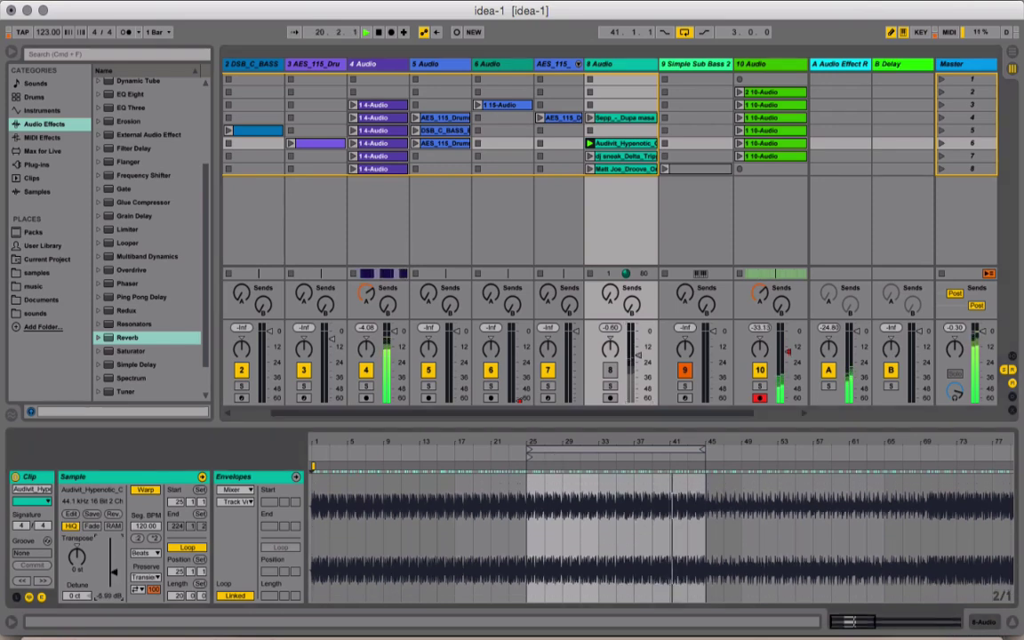
left_click_drag(634, 369, 636, 336)
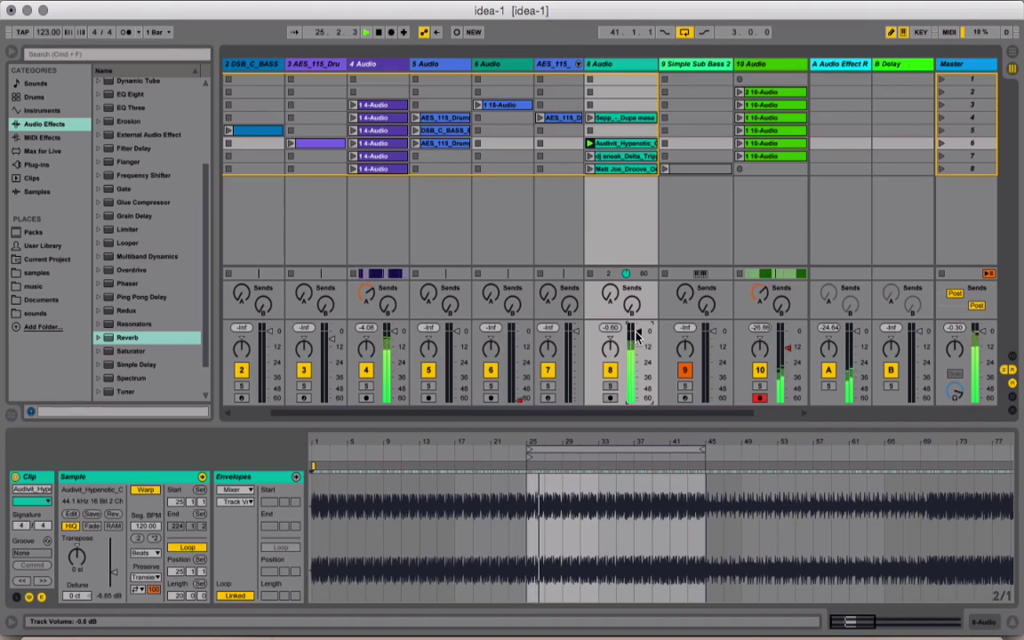